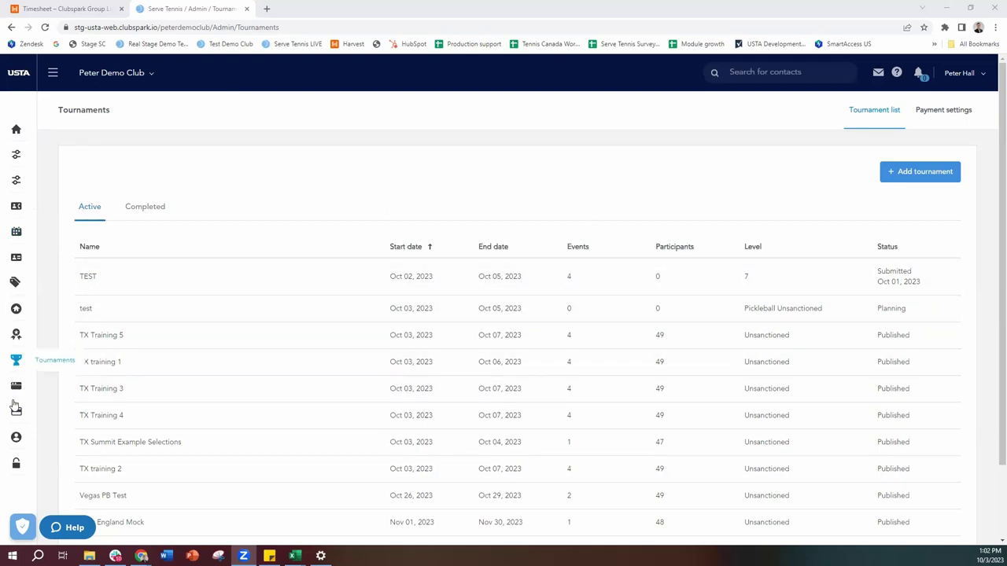
Show the Completed tournaments list on the club's Tournaments admin page
{"action": "left_click", "coordinate": [16, 361]}
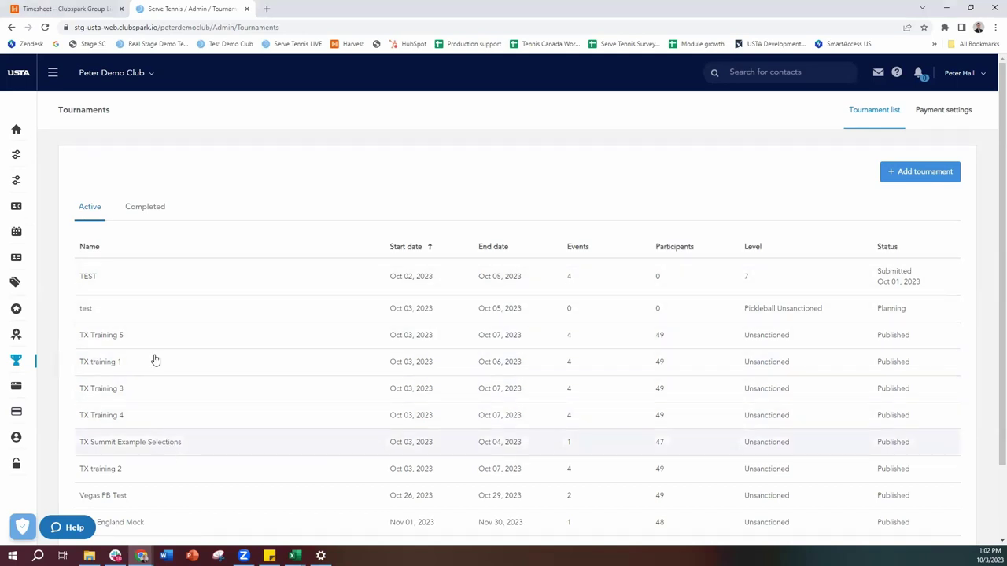
{"action": "left_click", "coordinate": [142, 212]}
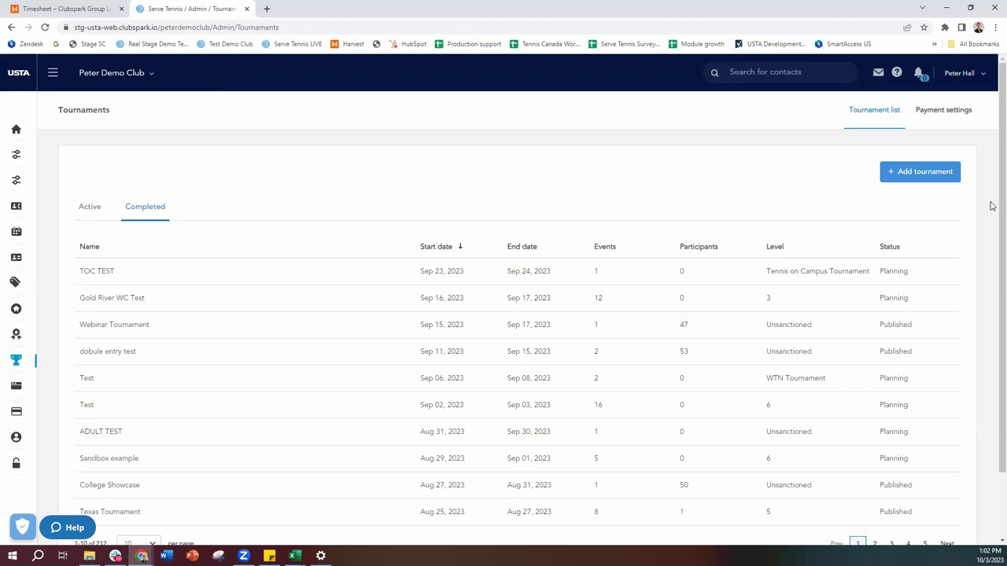
Start a new Adult tournament of the Unsanctioned type
{"action": "left_click", "coordinate": [909, 173]}
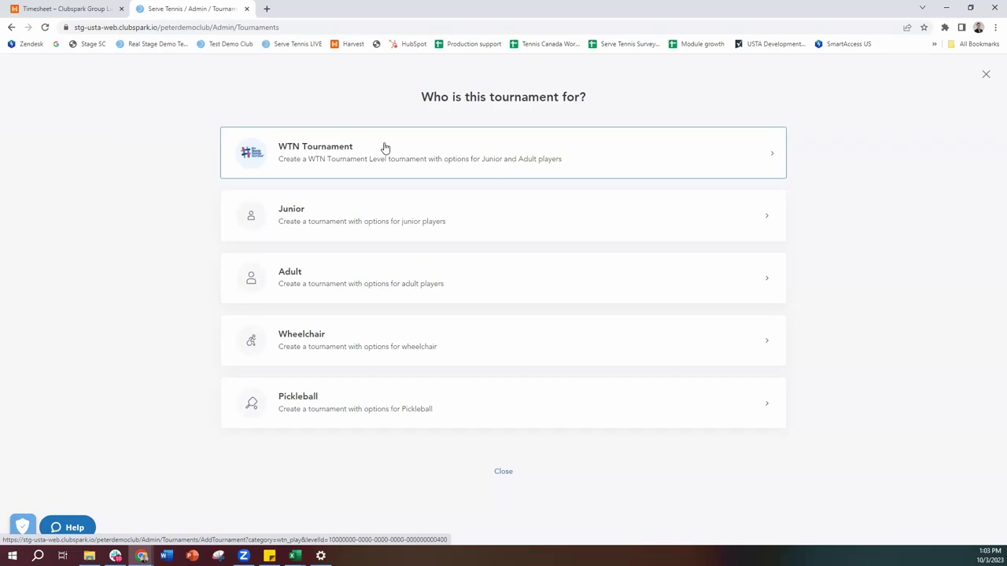
{"action": "left_click", "coordinate": [376, 271]}
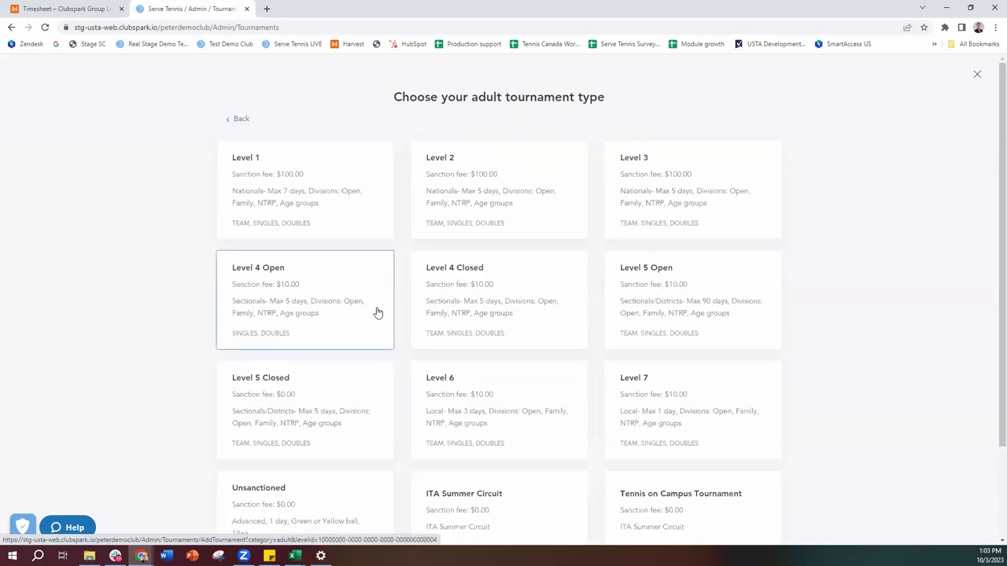
{"action": "scroll", "coordinate": [404, 353], "scroll_direction": "down", "scroll_amount": 3}
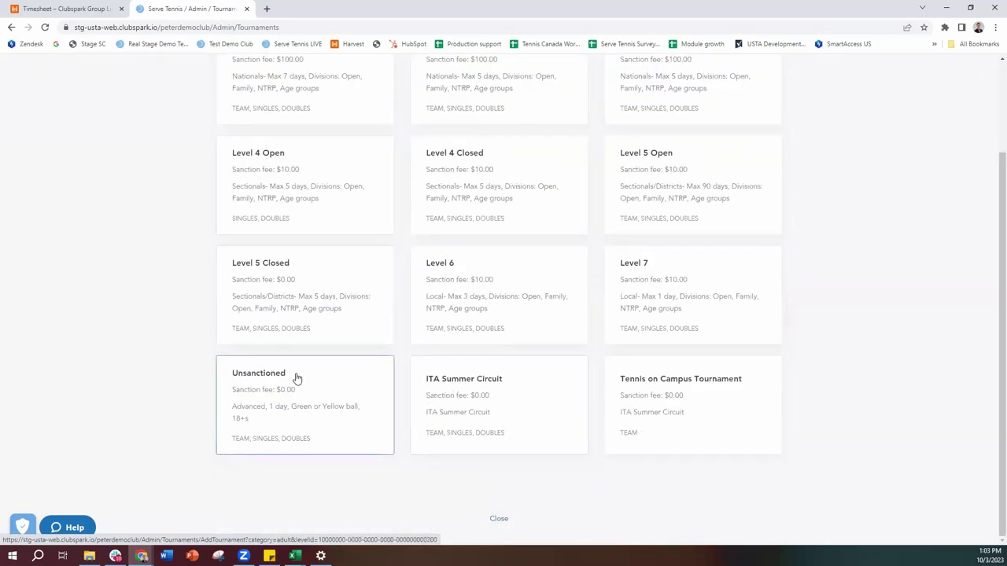
{"action": "scroll", "coordinate": [346, 255], "scroll_direction": "up", "scroll_amount": 1}
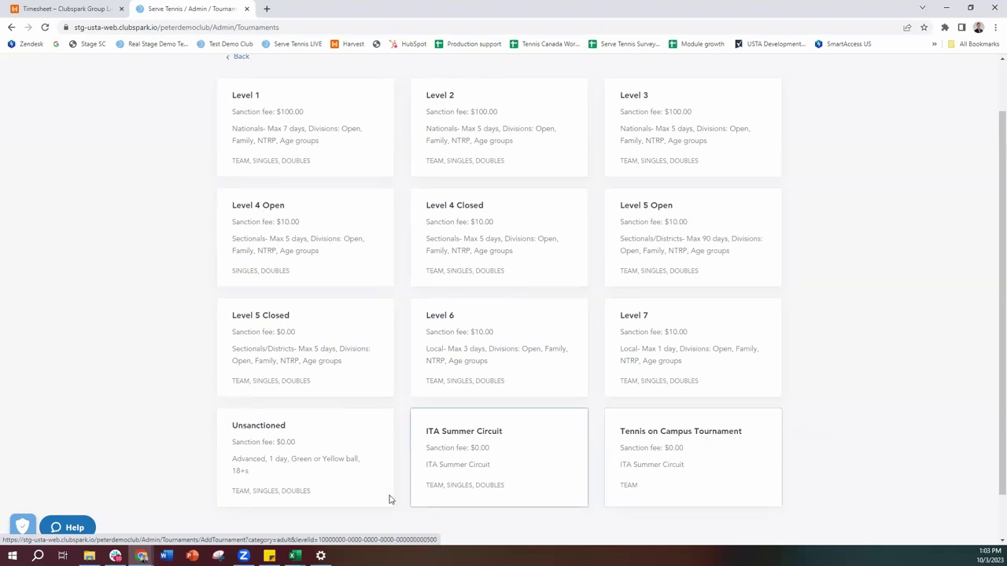
{"action": "left_click", "coordinate": [326, 484]}
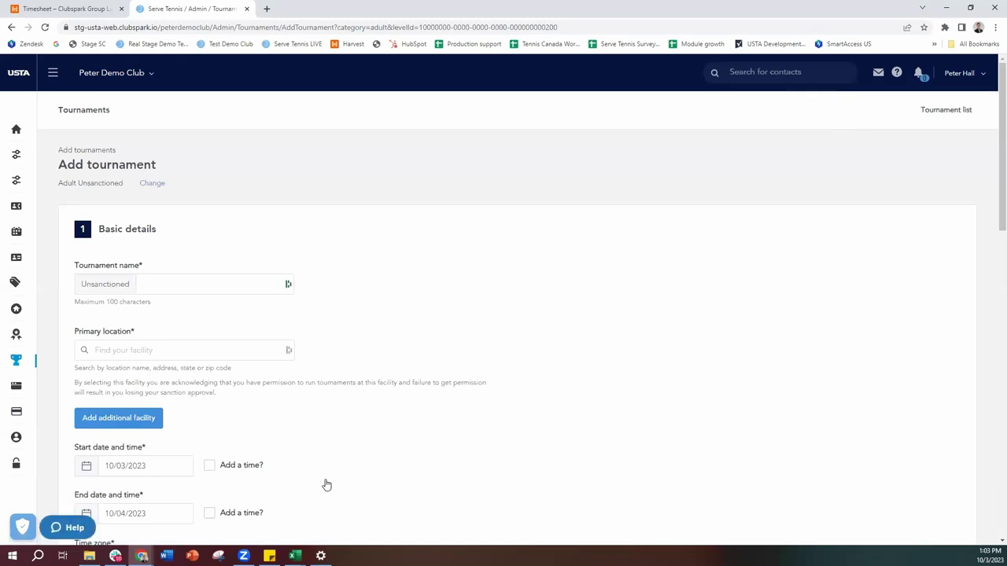
Name the new tournament 'DD Example'
{"action": "left_click", "coordinate": [199, 283]}
{"action": "key", "text": "Escape"}
{"action": "type", "text": "DD Example"}
Set the primary location to TEST Elena Club in Jamaica Estates, Queens, NY
{"action": "left_click", "coordinate": [184, 352]}
{"action": "type", "text": "test"}
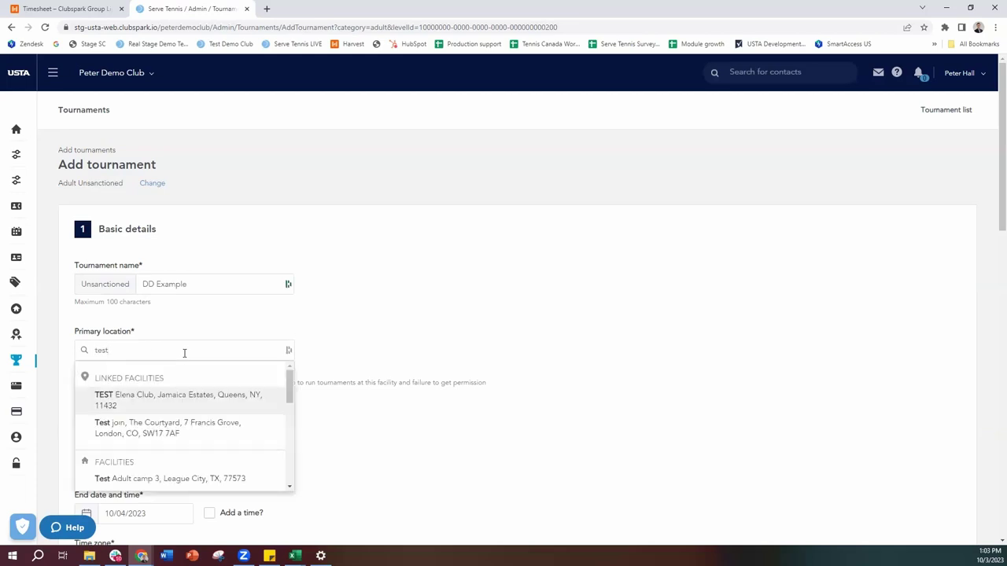
{"action": "type", "text": "jhjh"}
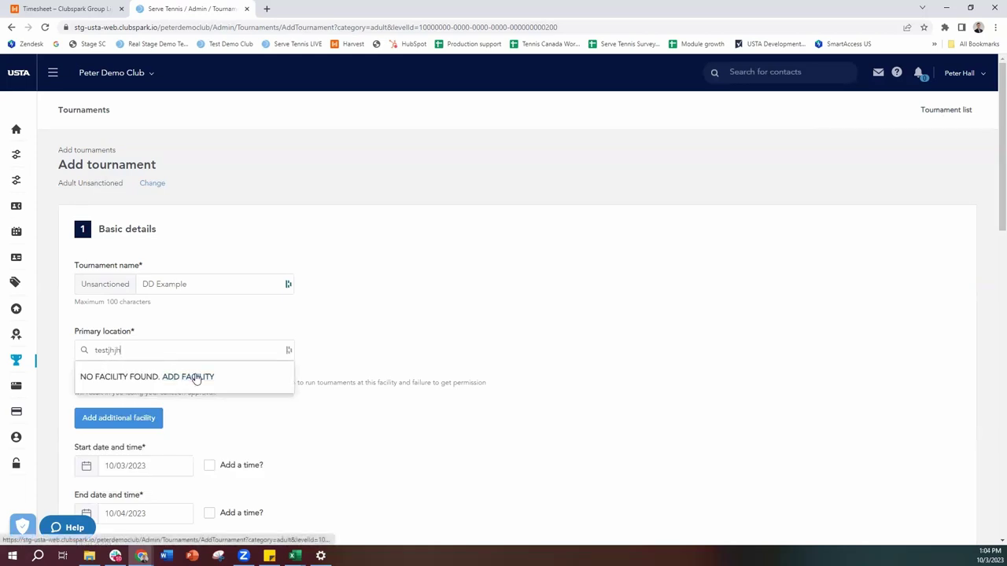
{"action": "key", "text": "BackSpace"}
{"action": "key", "text": "BackSpace"}
{"action": "key", "text": "BackSpace"}
{"action": "key", "text": "BackSpace"}
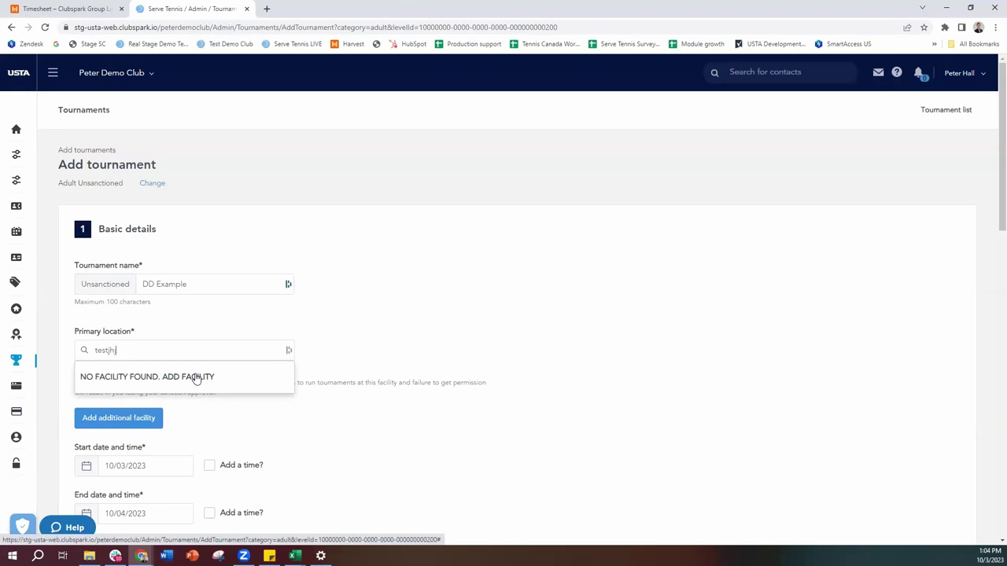
{"action": "left_click", "coordinate": [195, 394]}
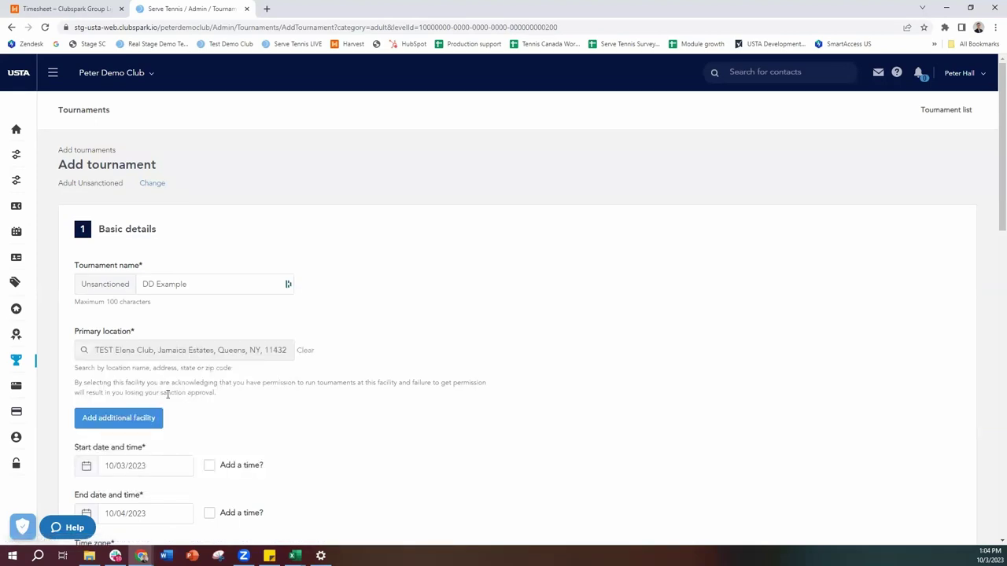
Set the tournament dates to run from 10/17/2023 to 10/20/2023
{"action": "scroll", "coordinate": [169, 389], "scroll_direction": "down", "scroll_amount": 2}
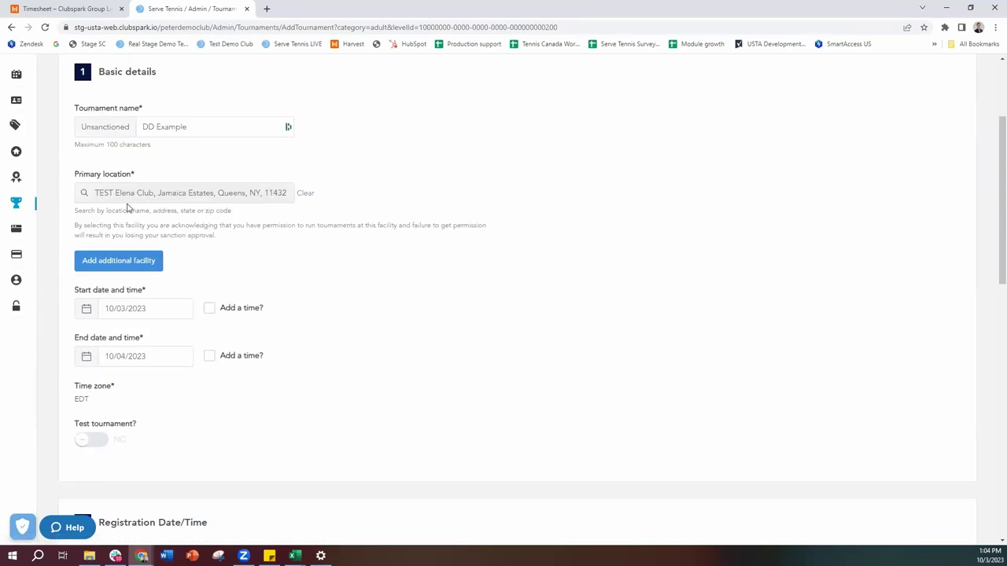
{"action": "left_click", "coordinate": [133, 358]}
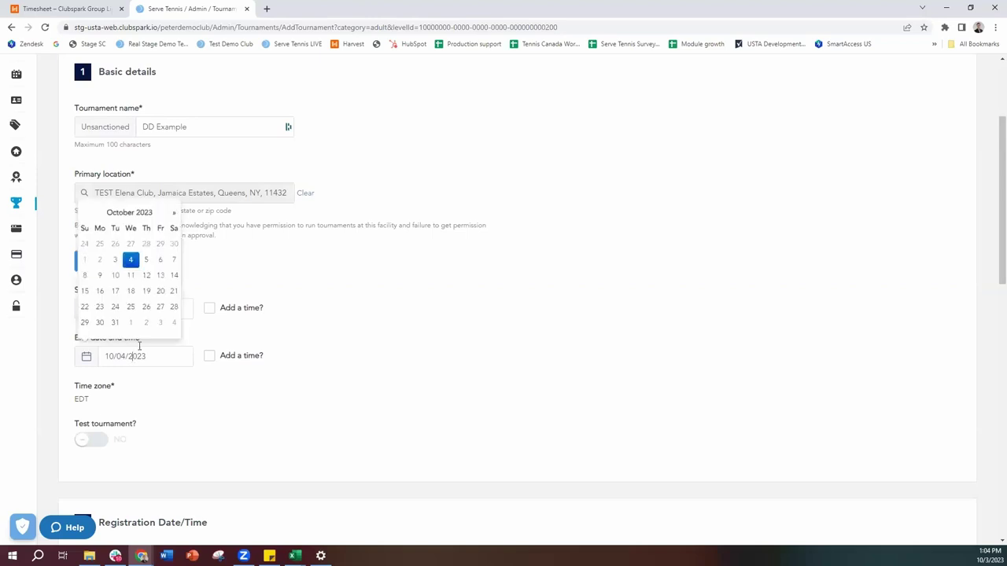
{"action": "left_click", "coordinate": [161, 292]}
{"action": "left_click", "coordinate": [151, 307]}
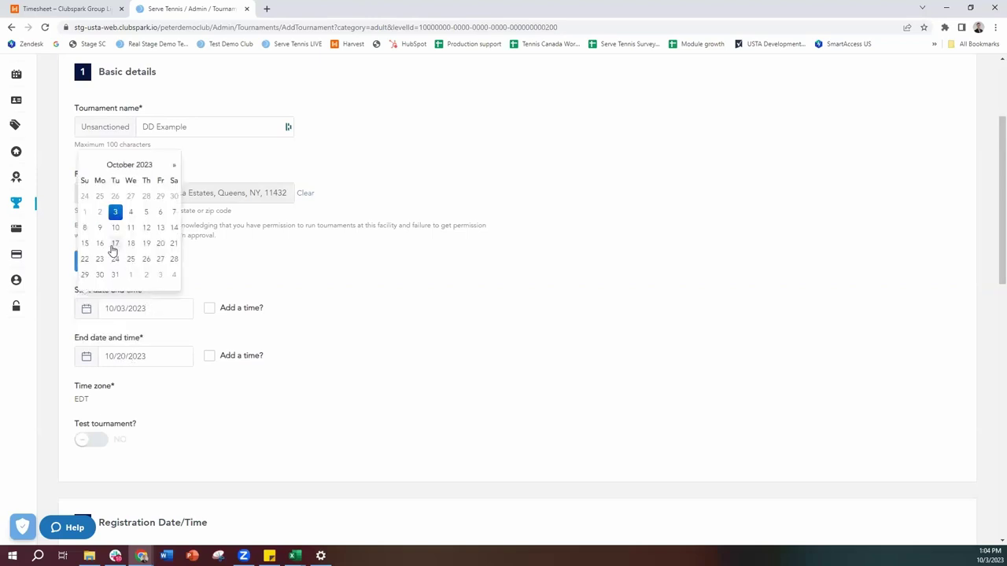
{"action": "left_click", "coordinate": [115, 243]}
Auto-open registrations on publishing and close them 10/03/2023 at 05:59 AM
{"action": "scroll", "coordinate": [120, 411], "scroll_direction": "down", "scroll_amount": 2}
{"action": "scroll", "coordinate": [118, 405], "scroll_direction": "down", "scroll_amount": 1}
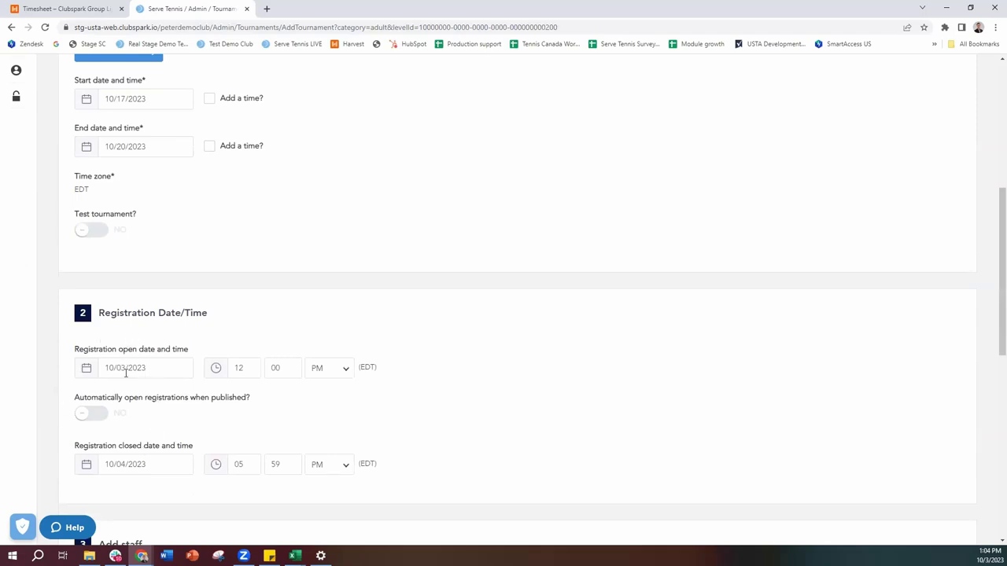
{"action": "left_click", "coordinate": [99, 414]}
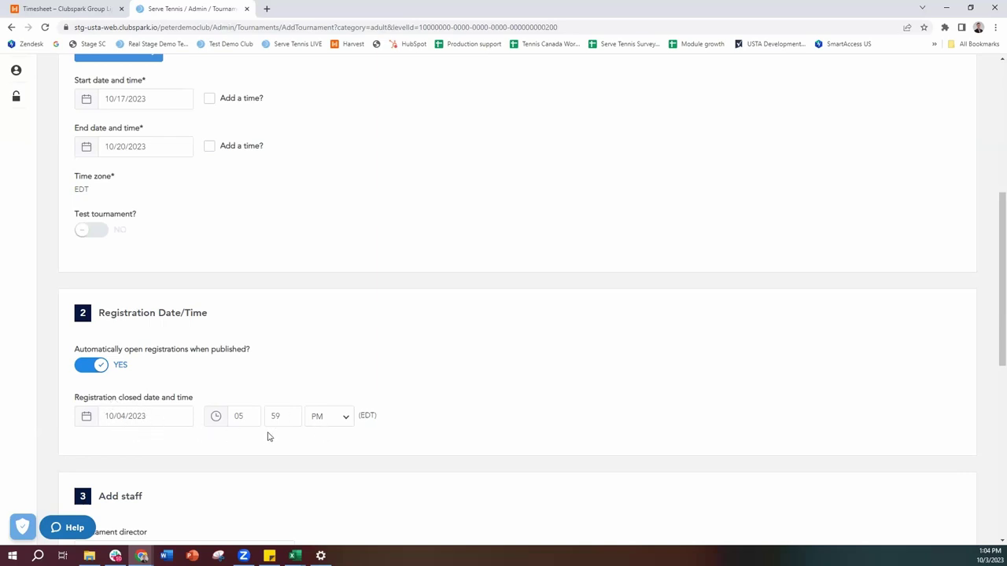
{"action": "left_click", "coordinate": [154, 422]}
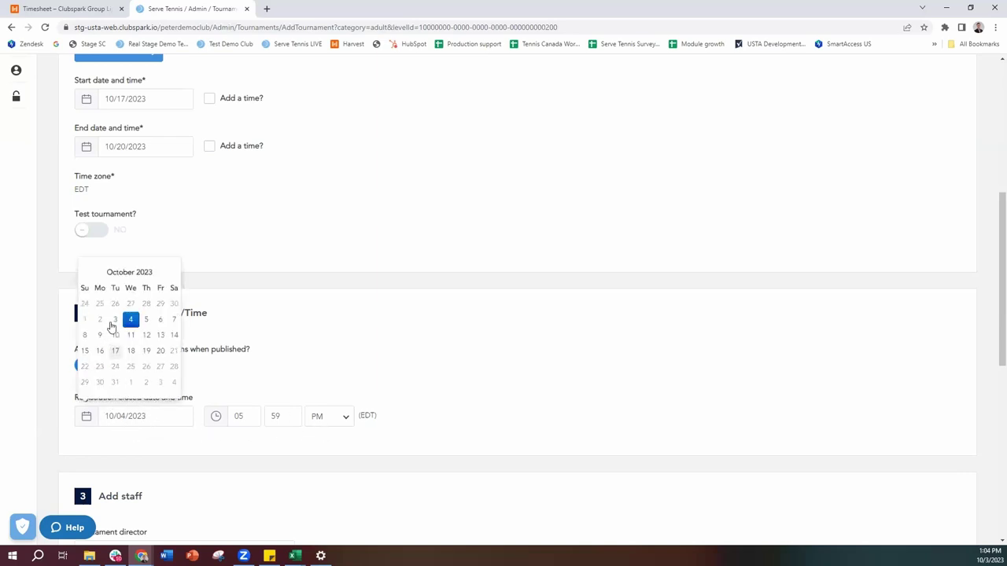
{"action": "left_click", "coordinate": [114, 321]}
{"action": "left_click", "coordinate": [317, 423]}
{"action": "left_click", "coordinate": [318, 435]}
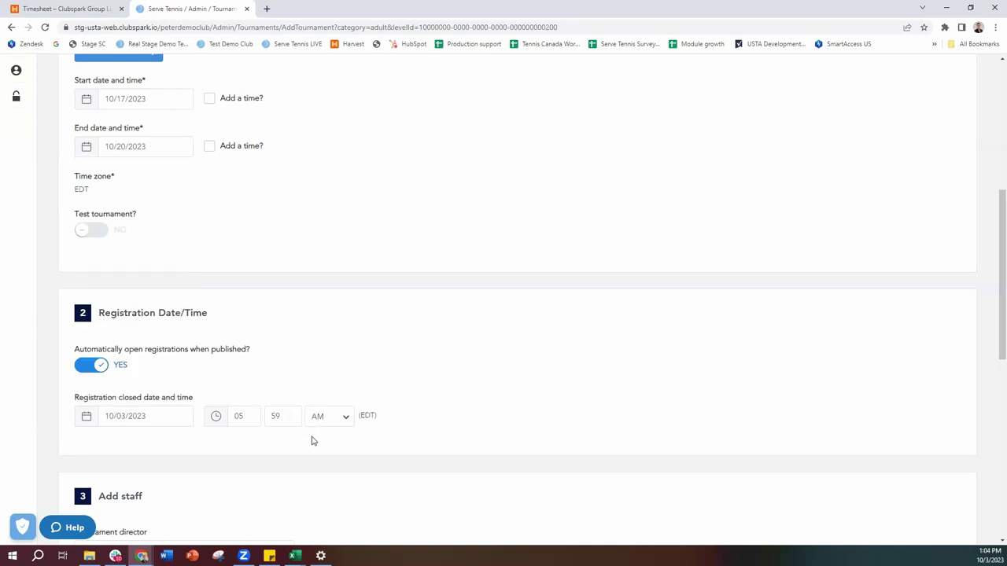
Search by the director's name and assign the fully approved tournament director
{"action": "scroll", "coordinate": [289, 414], "scroll_direction": "down", "scroll_amount": 3}
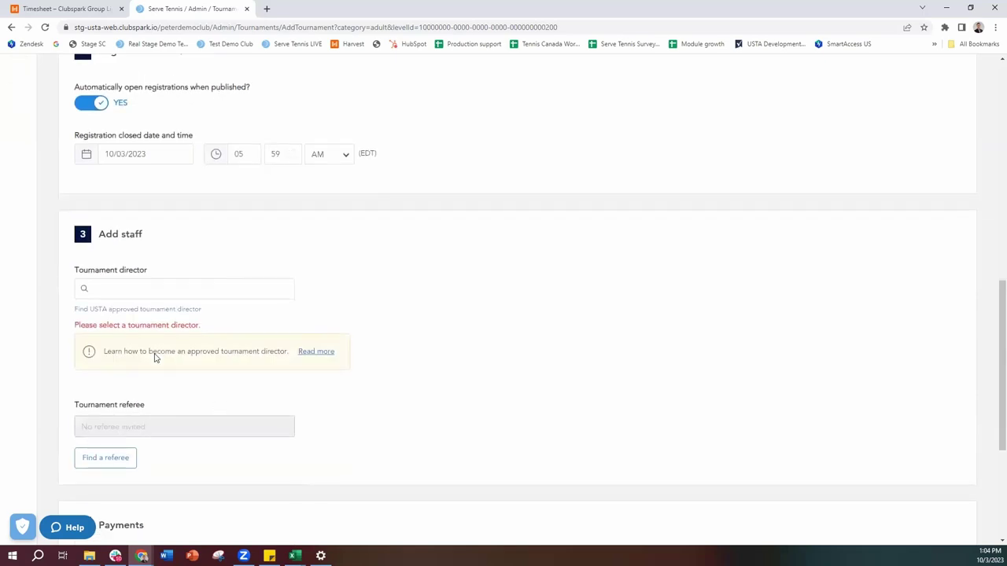
{"action": "left_click", "coordinate": [154, 290]}
{"action": "type", "text": "peter"}
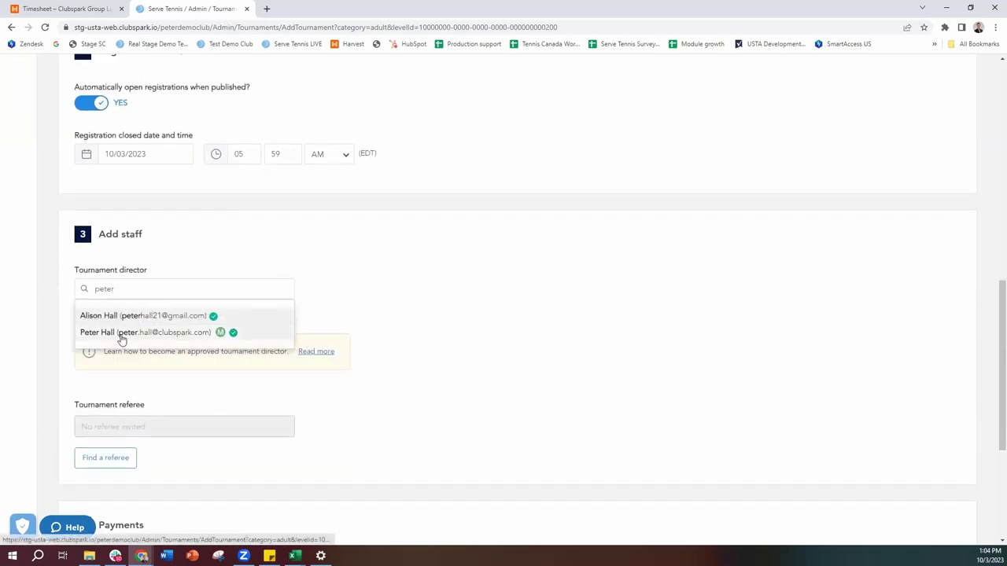
{"action": "left_click", "coordinate": [122, 333]}
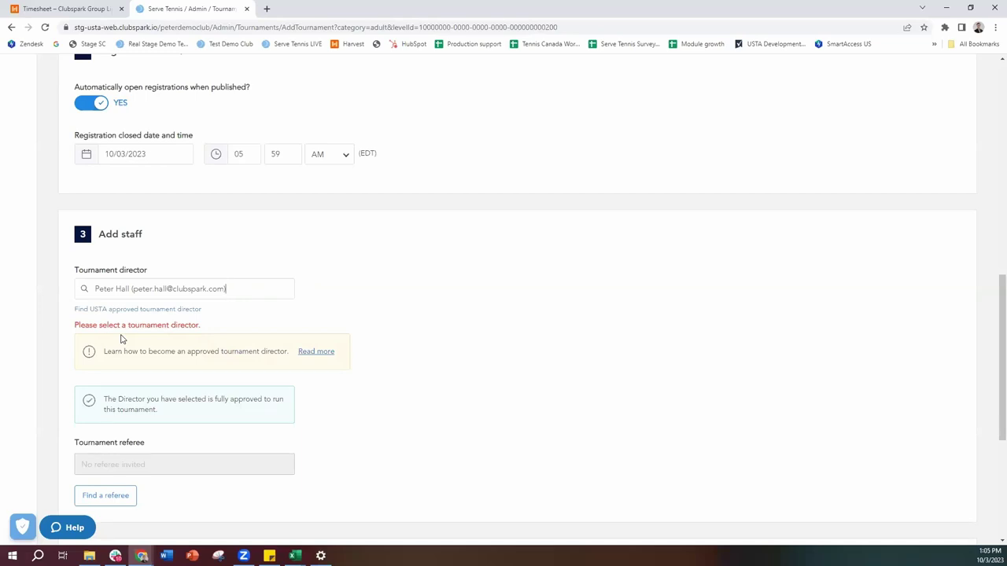
Choose the payment account and create the DD Example tournament
{"action": "scroll", "coordinate": [122, 338], "scroll_direction": "down", "scroll_amount": 3}
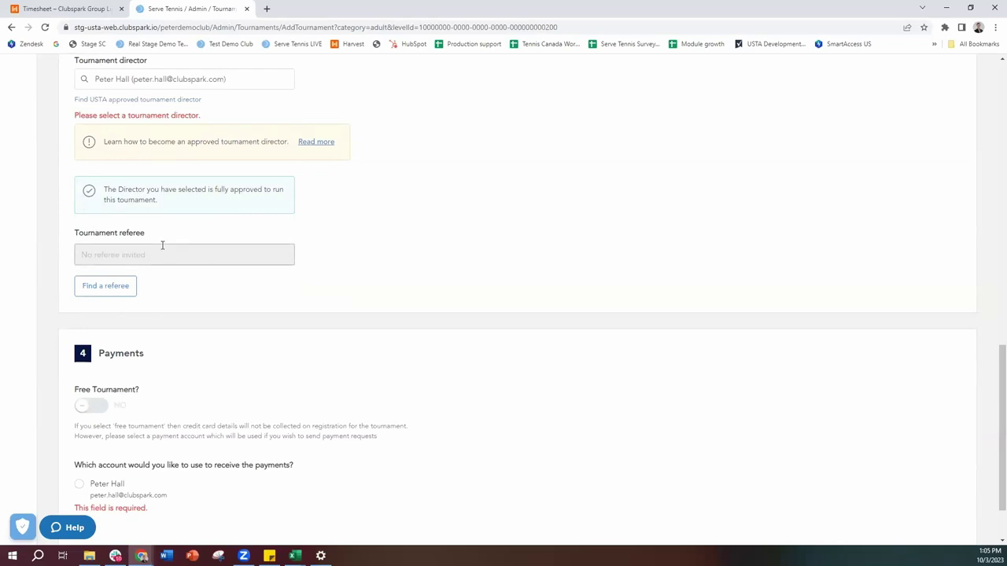
{"action": "scroll", "coordinate": [161, 250], "scroll_direction": "down", "scroll_amount": 1}
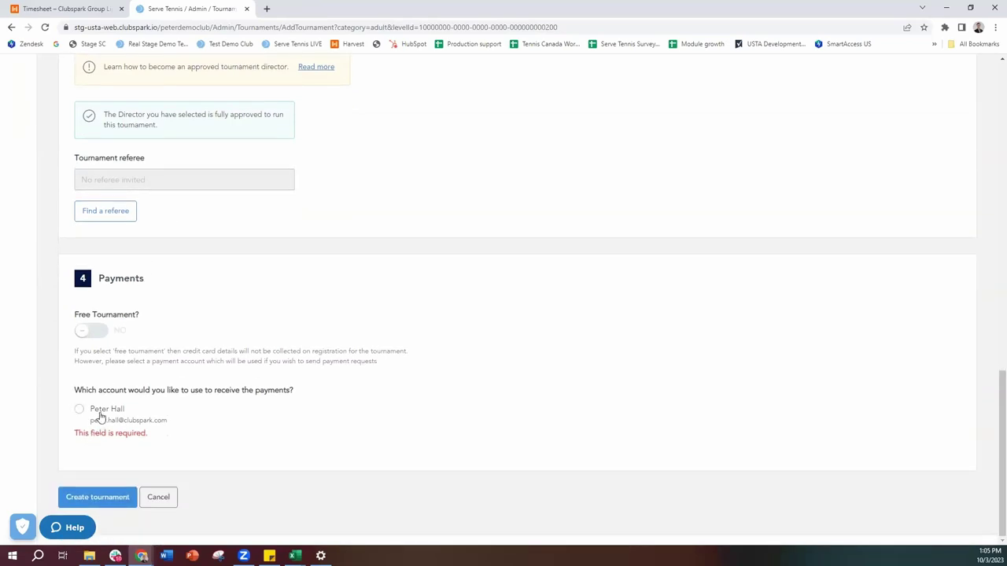
{"action": "left_click", "coordinate": [93, 410]}
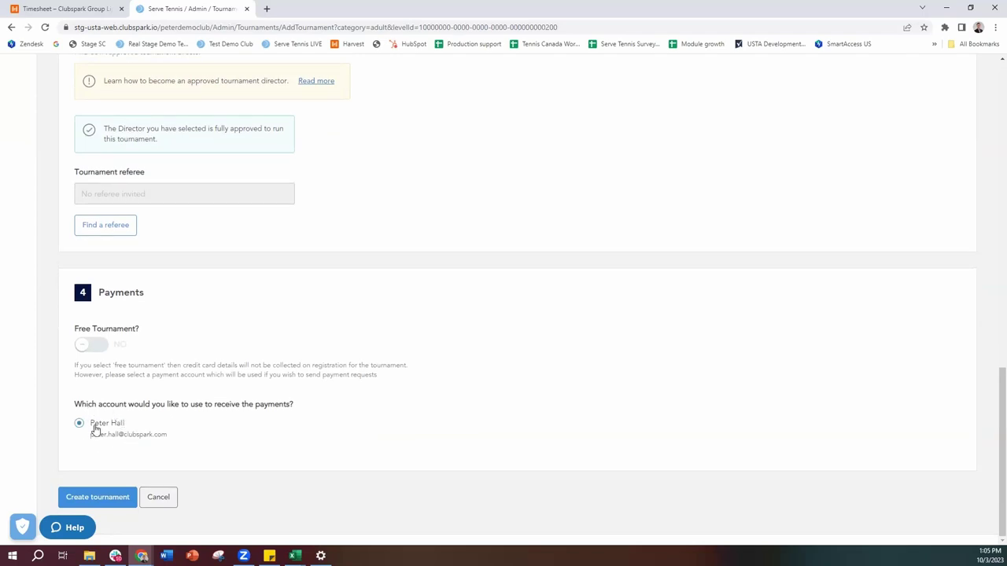
{"action": "left_click", "coordinate": [97, 499]}
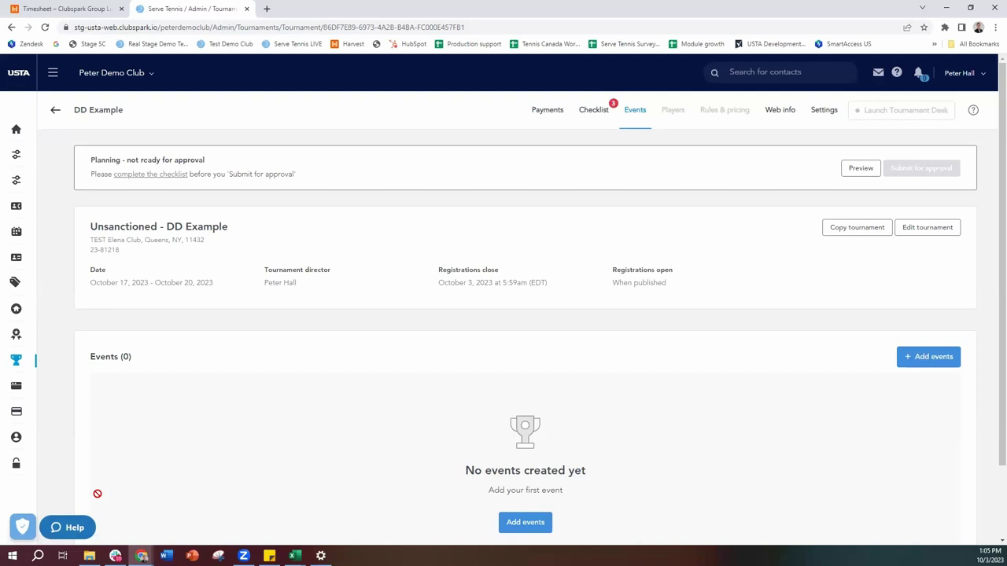
Open the Add team events form for DD Example, dated 10/17–10/20/2023
{"action": "scroll", "coordinate": [467, 493], "scroll_direction": "down", "scroll_amount": 1}
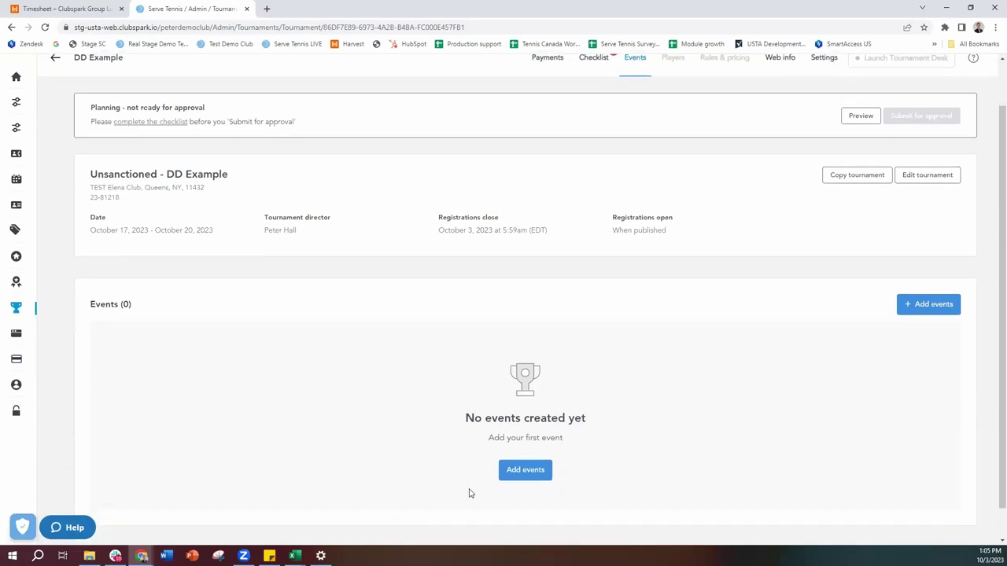
{"action": "left_click", "coordinate": [518, 472]}
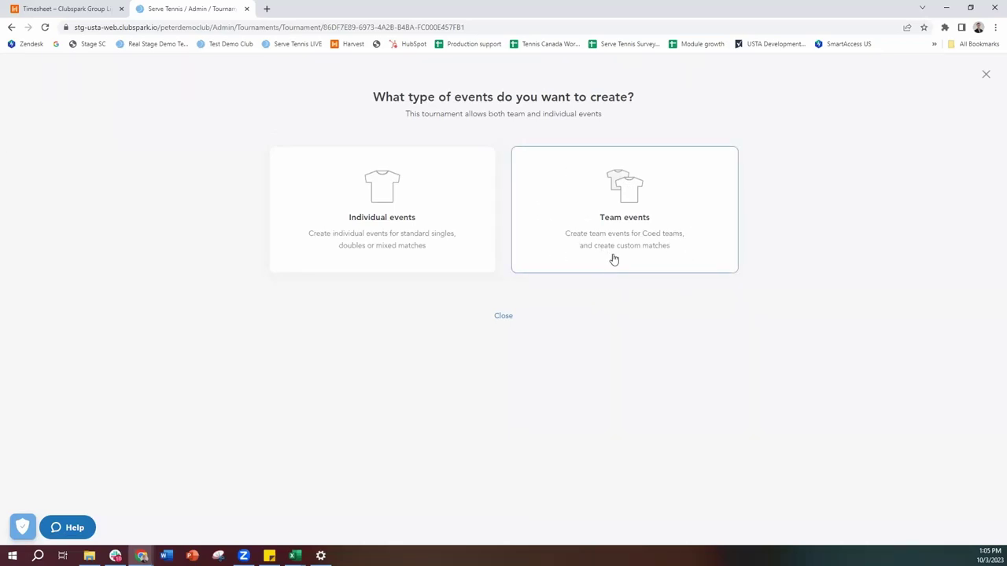
{"action": "left_click", "coordinate": [637, 226]}
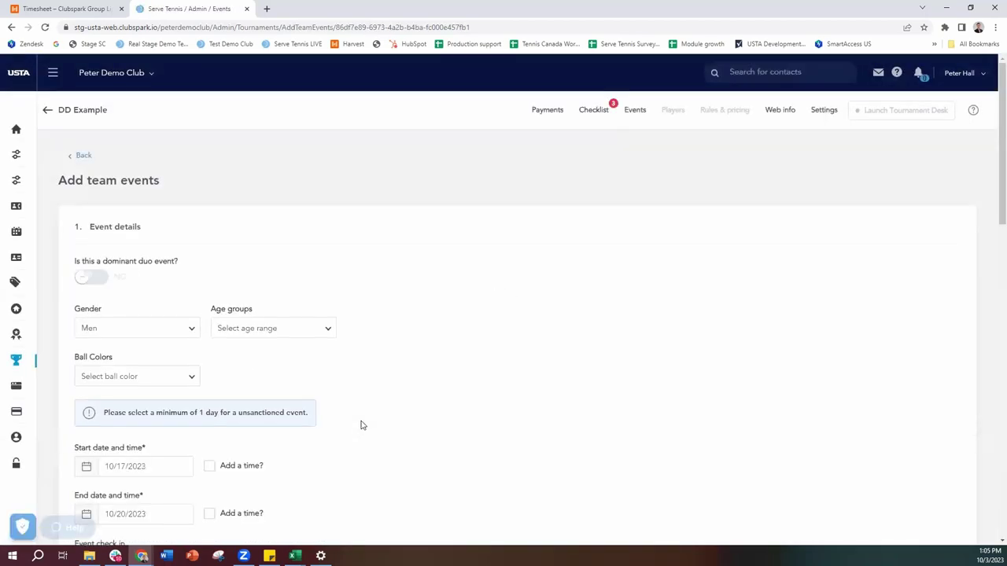
Make the team event a dominant duo event for Women in the Open age group
{"action": "left_click", "coordinate": [99, 285]}
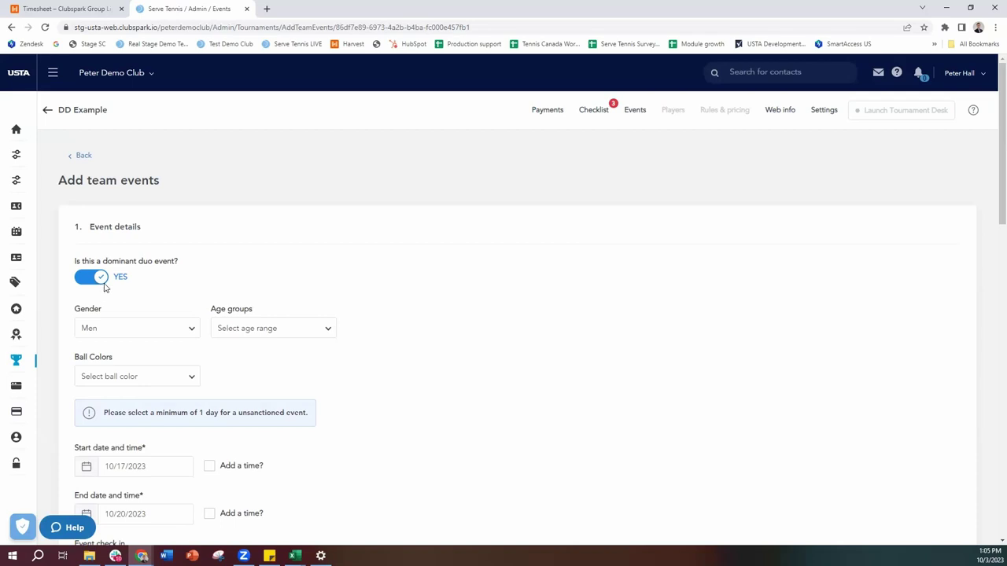
{"action": "left_click", "coordinate": [115, 334]}
{"action": "left_click", "coordinate": [114, 375]}
{"action": "left_click", "coordinate": [245, 331]}
{"action": "left_click", "coordinate": [225, 354]}
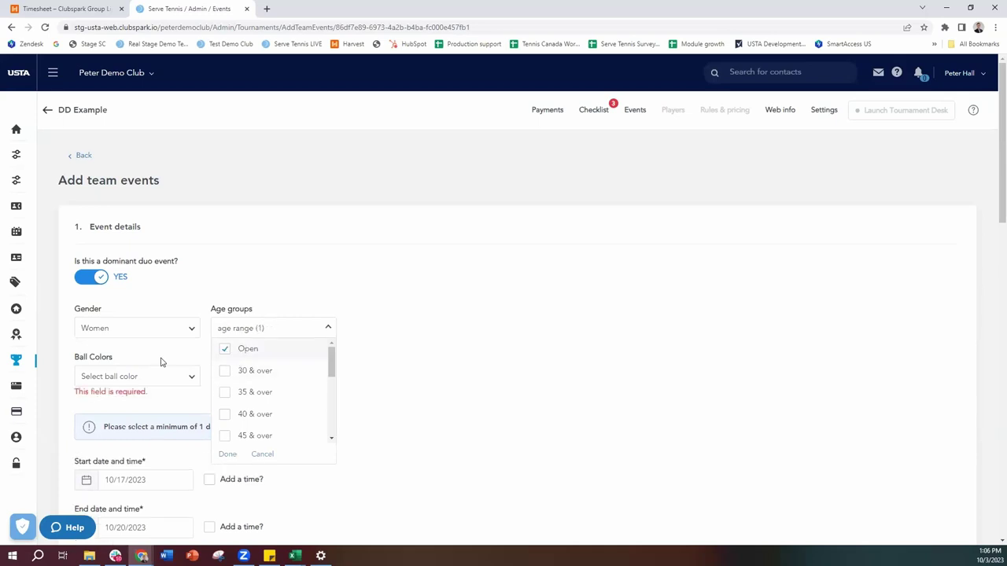
{"action": "left_click", "coordinate": [131, 370]}
Select Yellow as the ball colour, keeping the gender set to Women
{"action": "left_click", "coordinate": [130, 376]}
{"action": "left_click", "coordinate": [112, 400]}
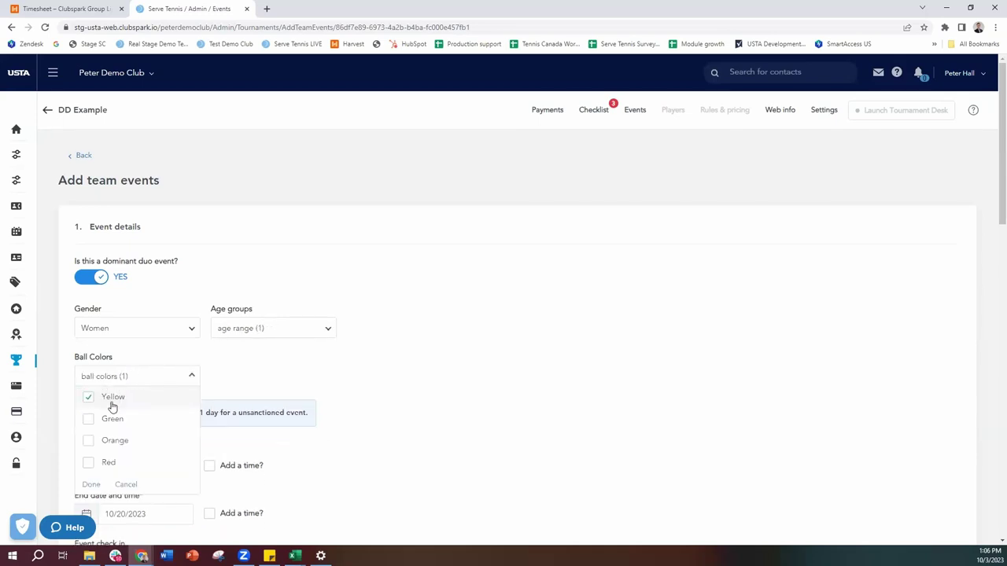
{"action": "left_click", "coordinate": [124, 329]}
{"action": "left_click", "coordinate": [115, 351]}
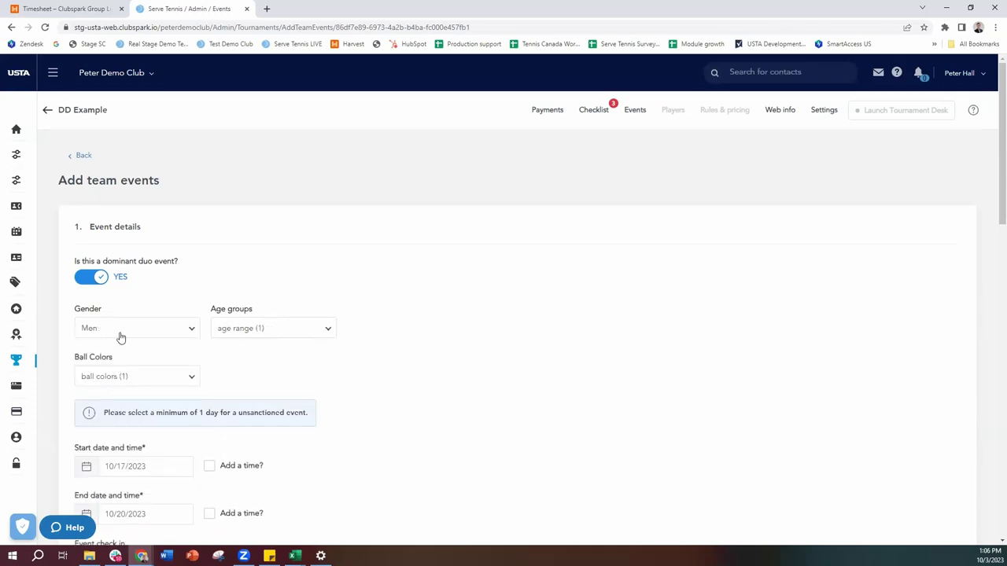
{"action": "left_click", "coordinate": [120, 338]}
{"action": "left_click", "coordinate": [117, 375]}
{"action": "left_click", "coordinate": [132, 331]}
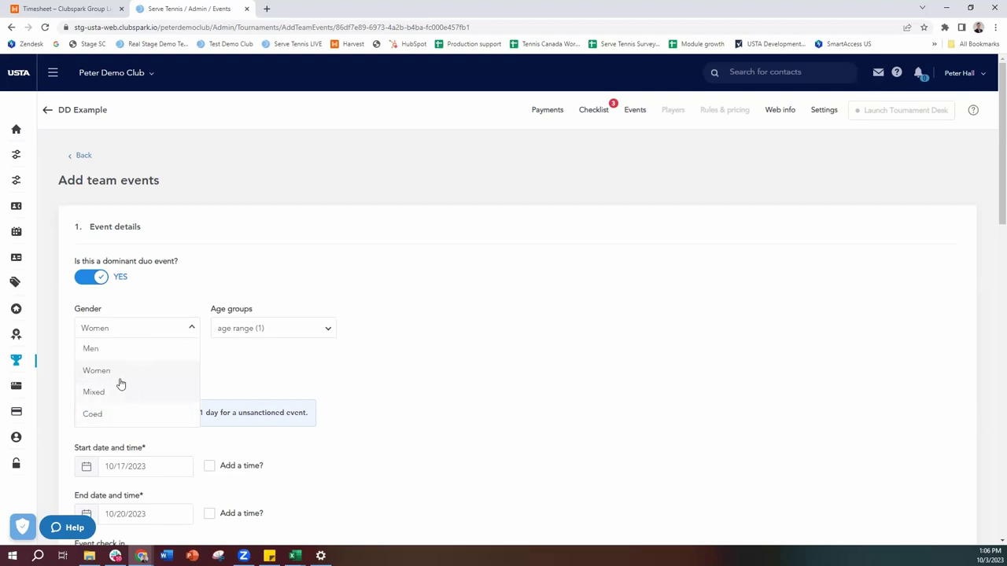
{"action": "left_click", "coordinate": [339, 375]}
{"action": "scroll", "coordinate": [335, 376], "scroll_direction": "down", "scroll_amount": 3}
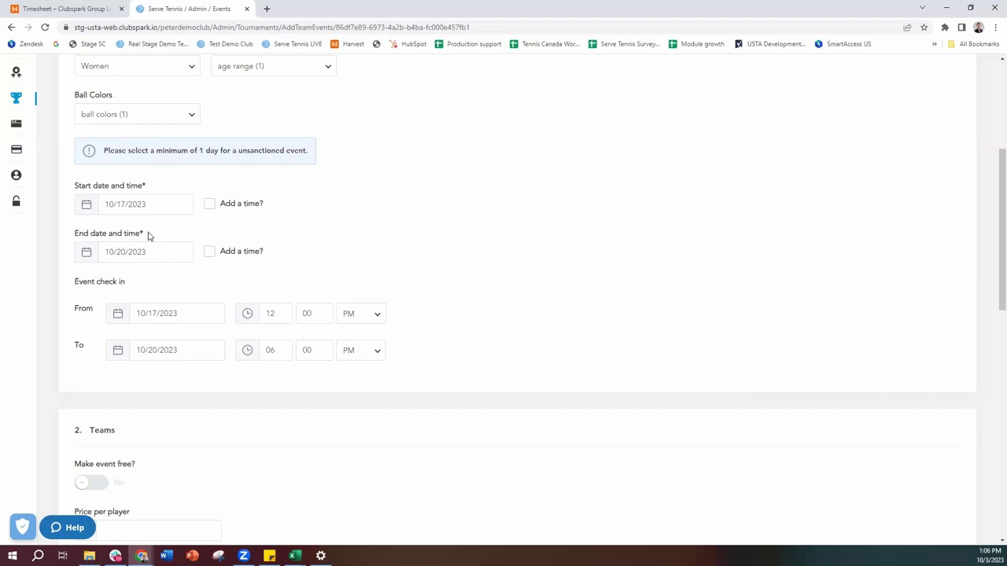
Set the team event's price per player to $50
{"action": "scroll", "coordinate": [149, 236], "scroll_direction": "down", "scroll_amount": 3}
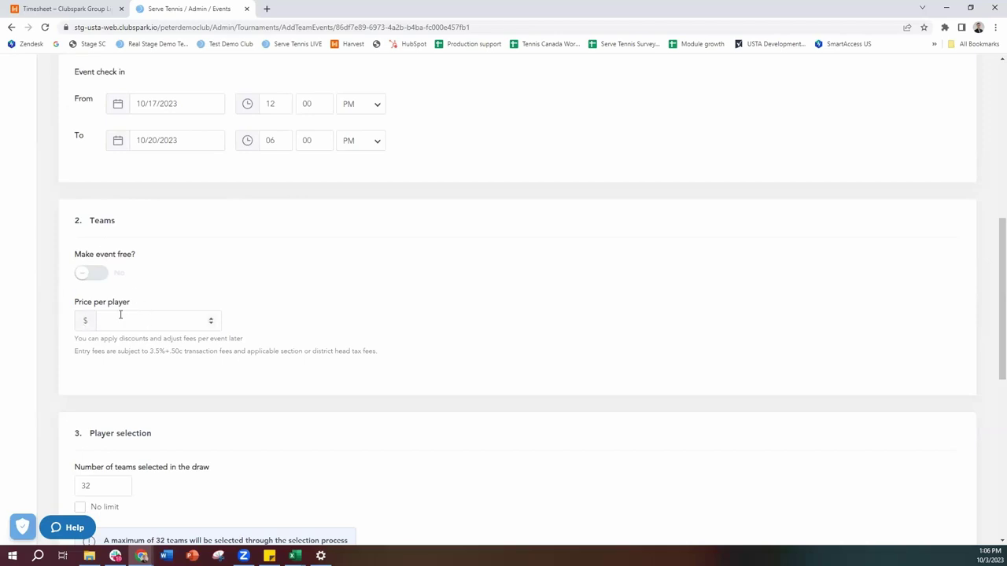
{"action": "left_click", "coordinate": [127, 319]}
{"action": "triple_click", "coordinate": [97, 302]}
{"action": "left_click", "coordinate": [143, 307]}
{"action": "type", "text": "50"}
Review the 3.5%+.50c transaction fee note and the 32-team draw size
{"action": "left_click_drag", "start_coordinate": [147, 351], "coordinate": [183, 349]}
{"action": "left_click", "coordinate": [272, 408]}
{"action": "scroll", "coordinate": [252, 413], "scroll_direction": "down", "scroll_amount": 1}
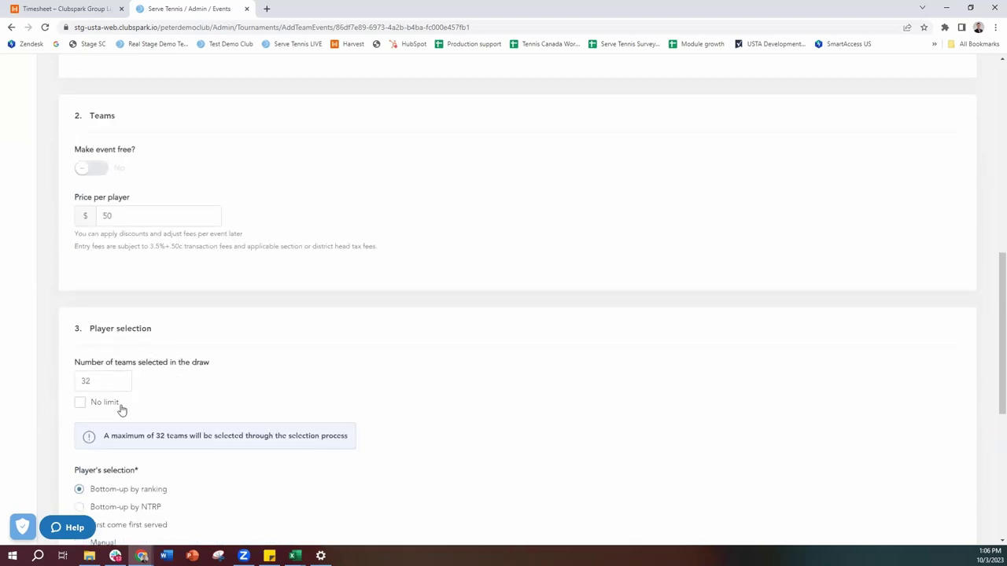
{"action": "double_click", "coordinate": [85, 380]}
{"action": "scroll", "coordinate": [103, 283], "scroll_direction": "down", "scroll_amount": 2}
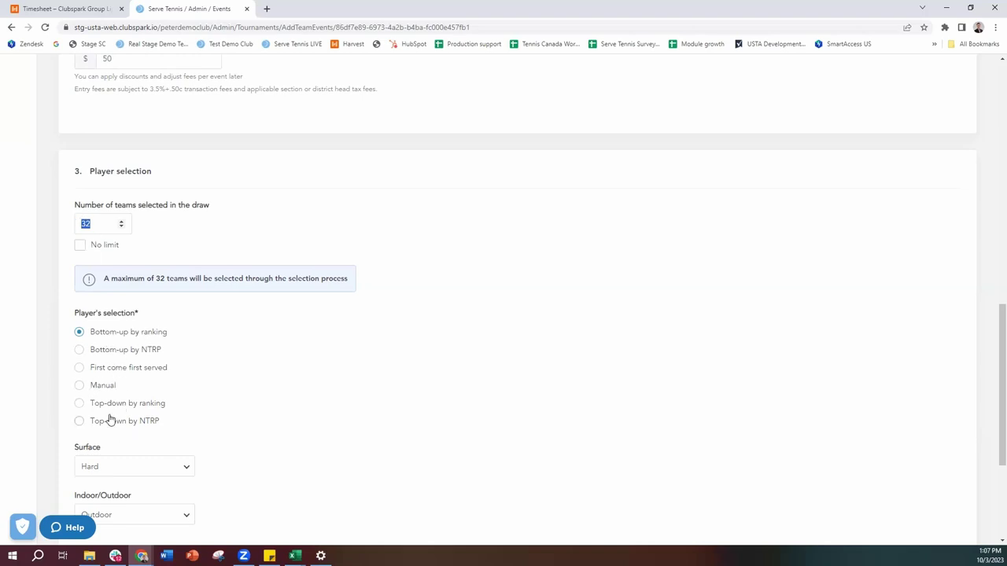
{"action": "scroll", "coordinate": [126, 331], "scroll_direction": "down", "scroll_amount": 3}
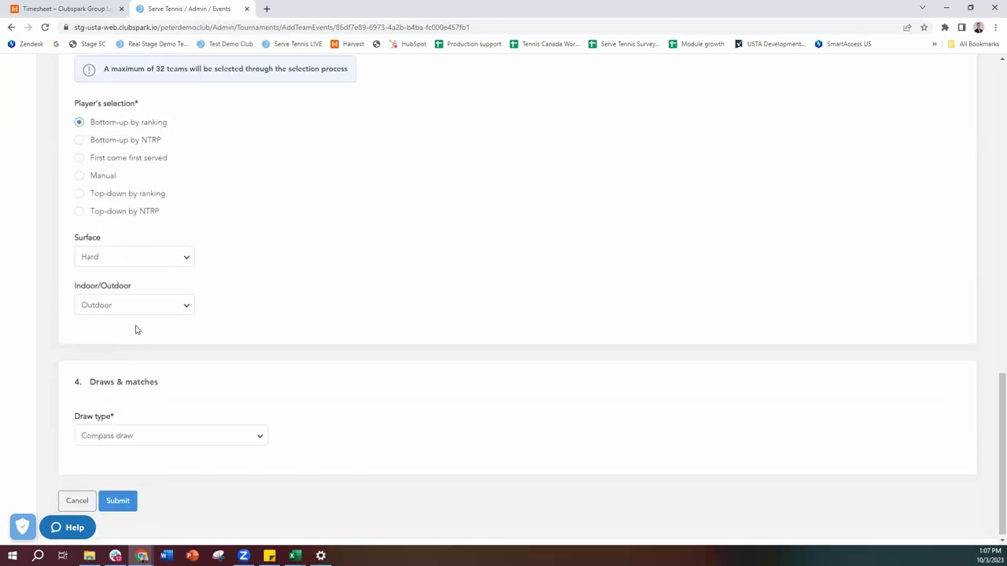
{"action": "scroll", "coordinate": [140, 343], "scroll_direction": "down", "scroll_amount": 1}
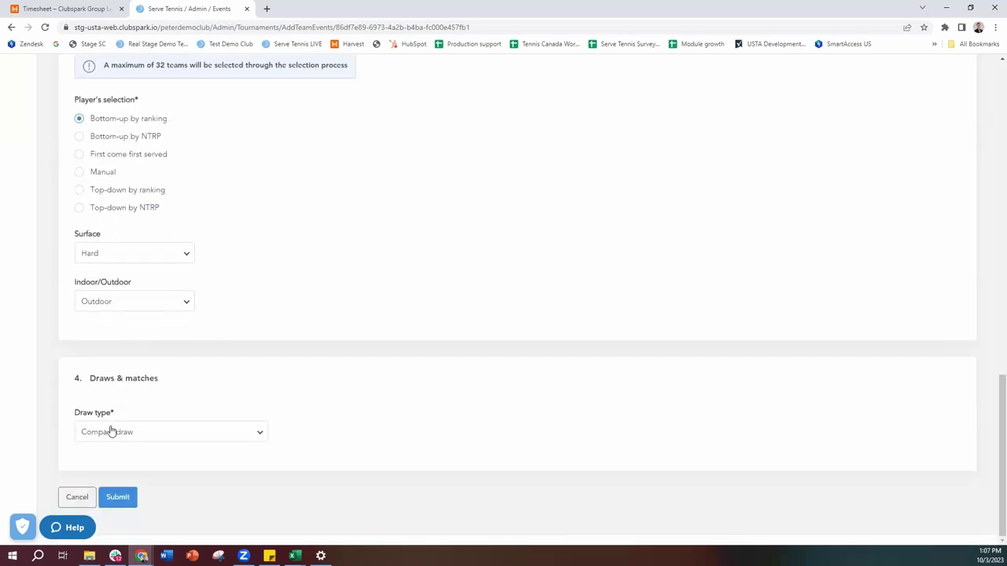
{"action": "left_click", "coordinate": [150, 441]}
{"action": "left_click", "coordinate": [155, 456]}
Submit the $50 Women's open team event and start a second team event
{"action": "left_click", "coordinate": [119, 498]}
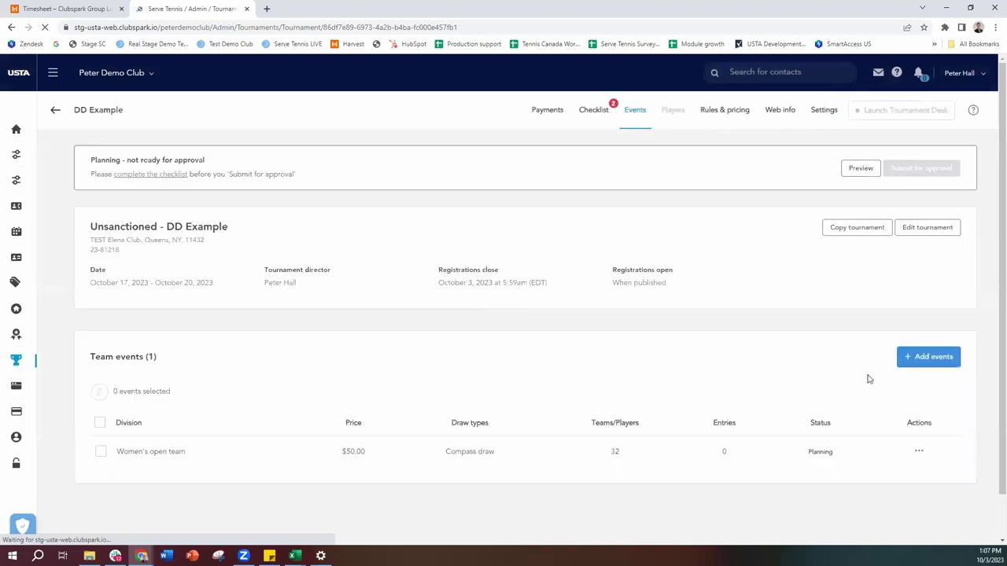
{"action": "left_click", "coordinate": [924, 358]}
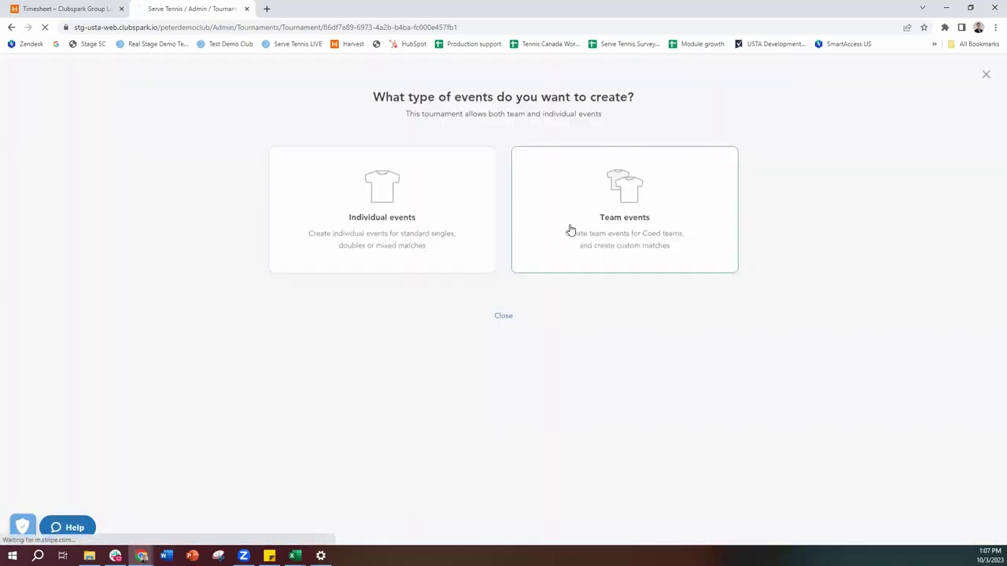
{"action": "left_click", "coordinate": [571, 229]}
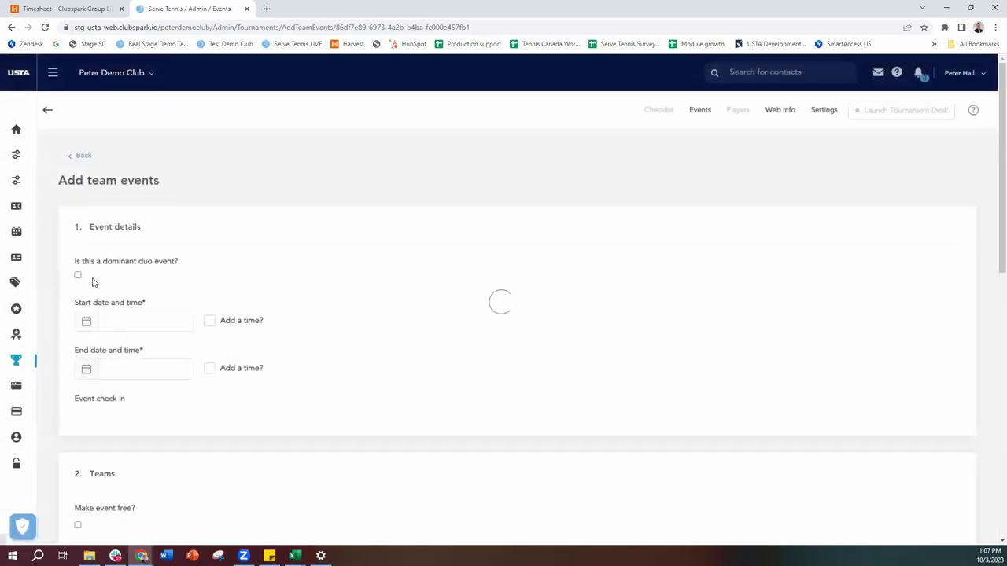
Mark the second event as dominant duo, then abandon it for DD Example's Events list
{"action": "left_click", "coordinate": [99, 280]}
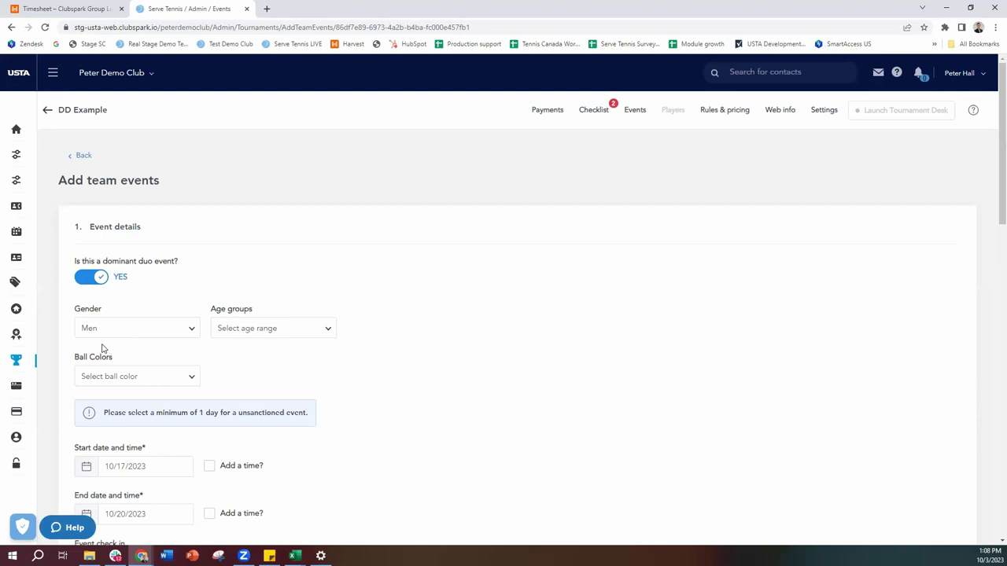
{"action": "left_click", "coordinate": [634, 113]}
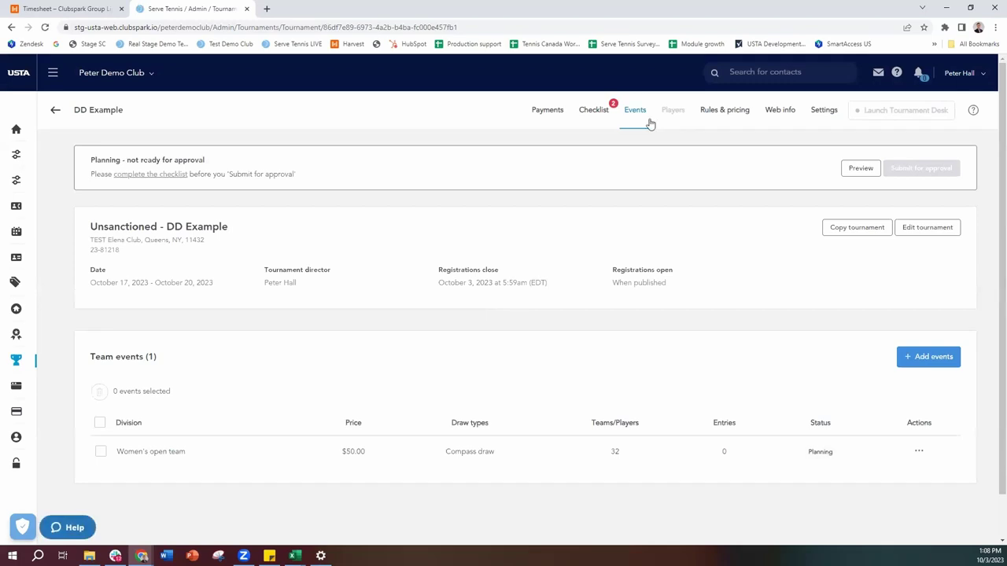
Open DD Example's Checklist and review its outstanding web info and rules/pricing tasks
{"action": "left_click", "coordinate": [591, 121]}
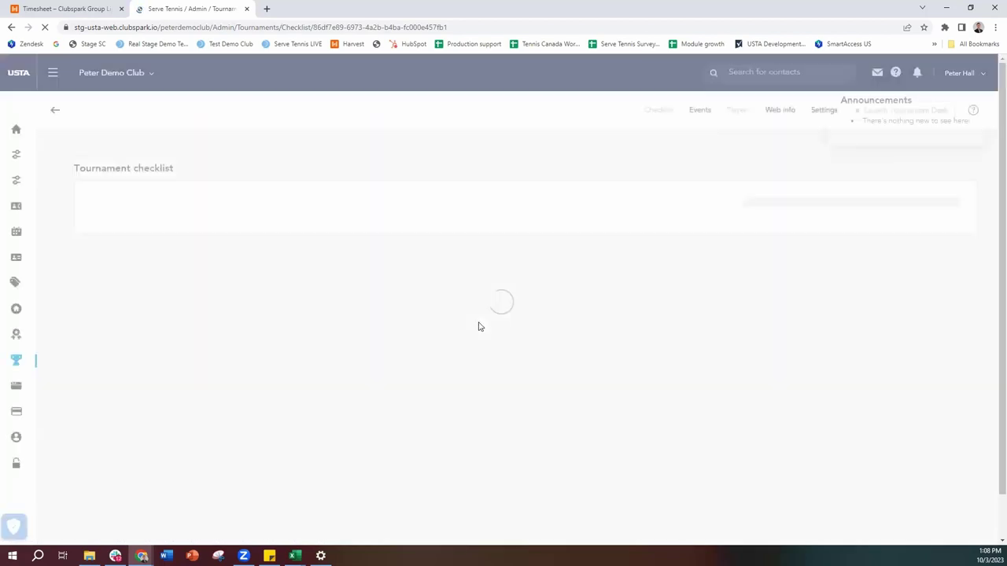
{"action": "scroll", "coordinate": [376, 332], "scroll_direction": "down", "scroll_amount": 1}
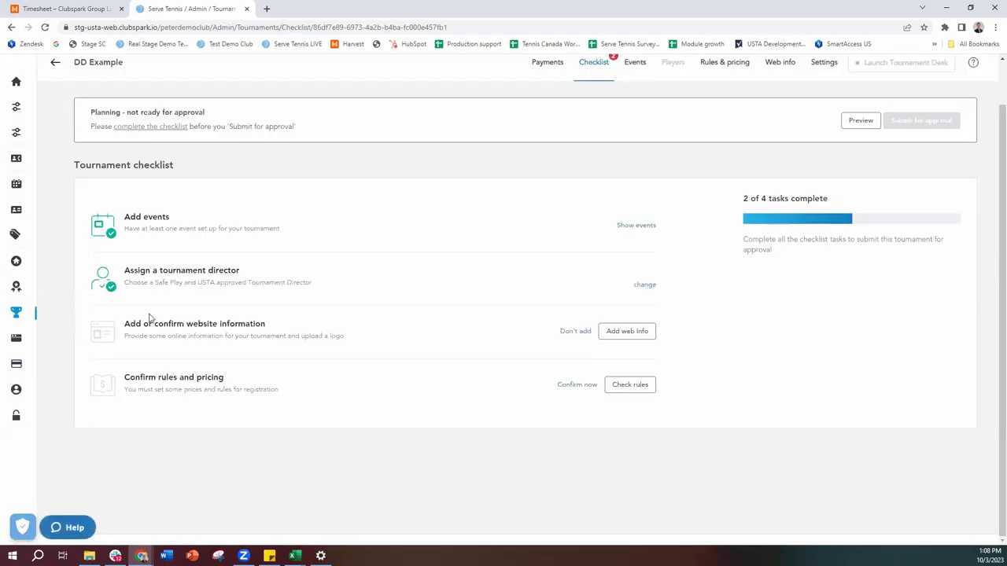
{"action": "left_click_drag", "start_coordinate": [130, 324], "coordinate": [265, 324]}
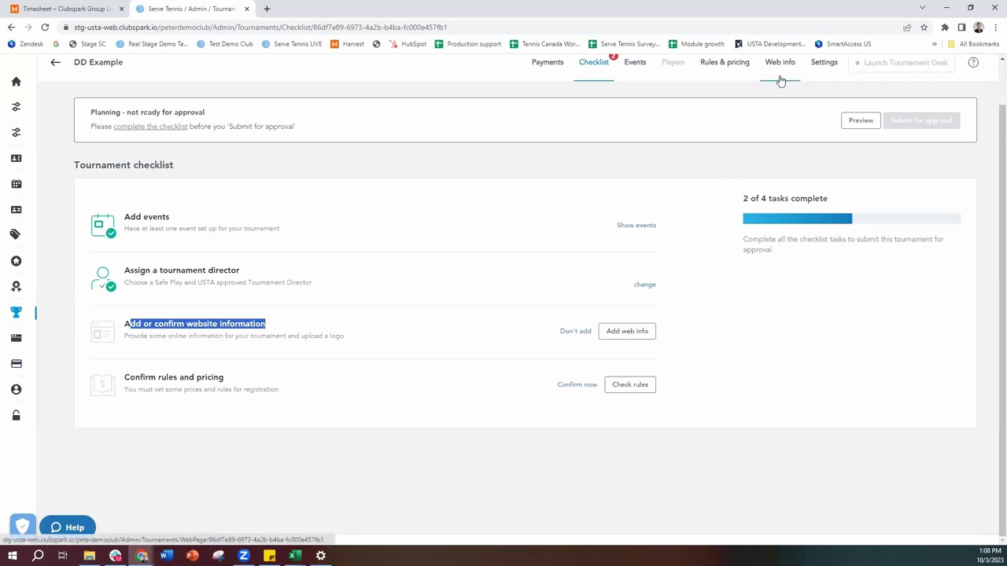
Open the website information page and scroll through its empty fields
{"action": "left_click", "coordinate": [642, 335]}
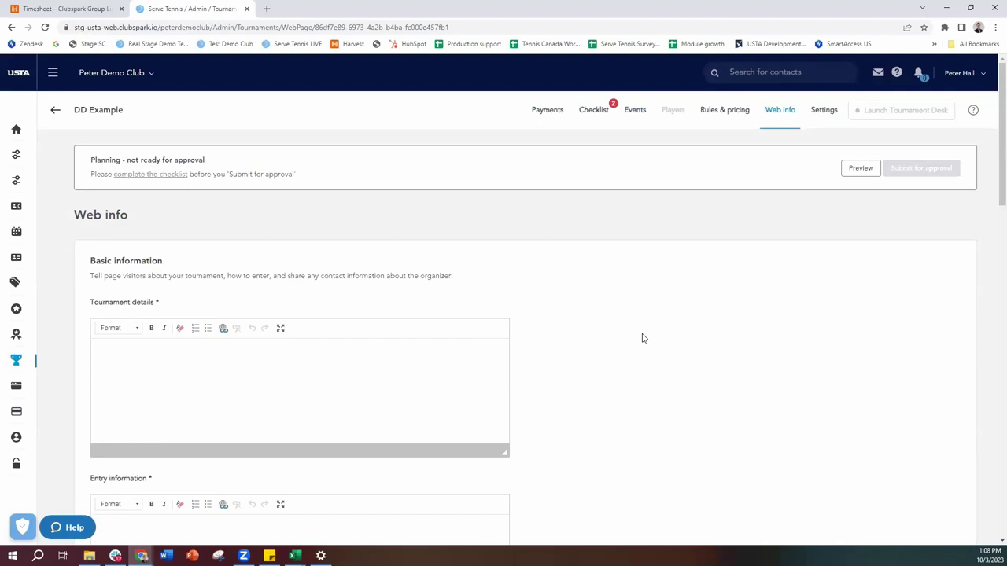
{"action": "scroll", "coordinate": [330, 350], "scroll_direction": "down", "scroll_amount": 1}
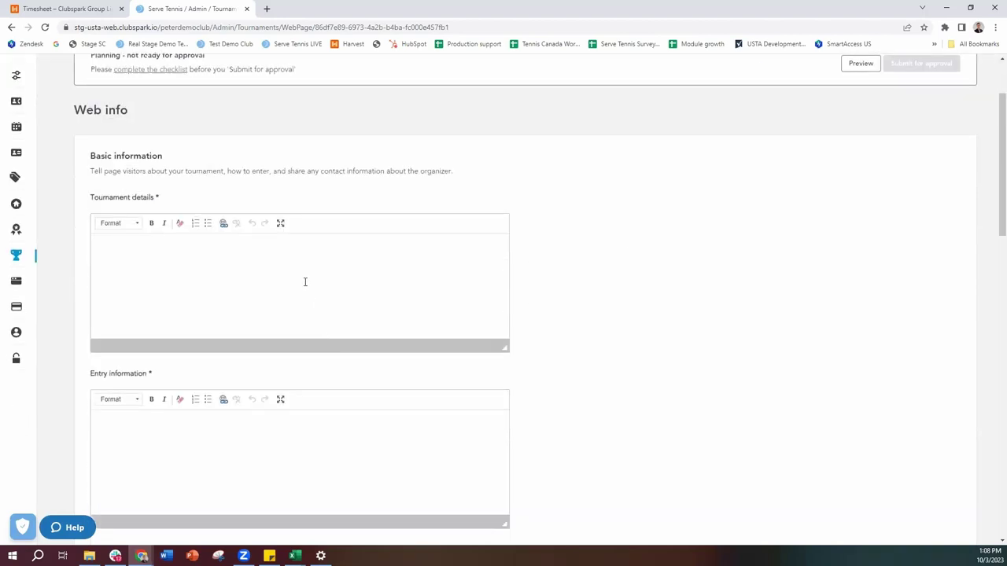
{"action": "scroll", "coordinate": [305, 281], "scroll_direction": "down", "scroll_amount": 1}
{"action": "scroll", "coordinate": [310, 312], "scroll_direction": "down", "scroll_amount": 2}
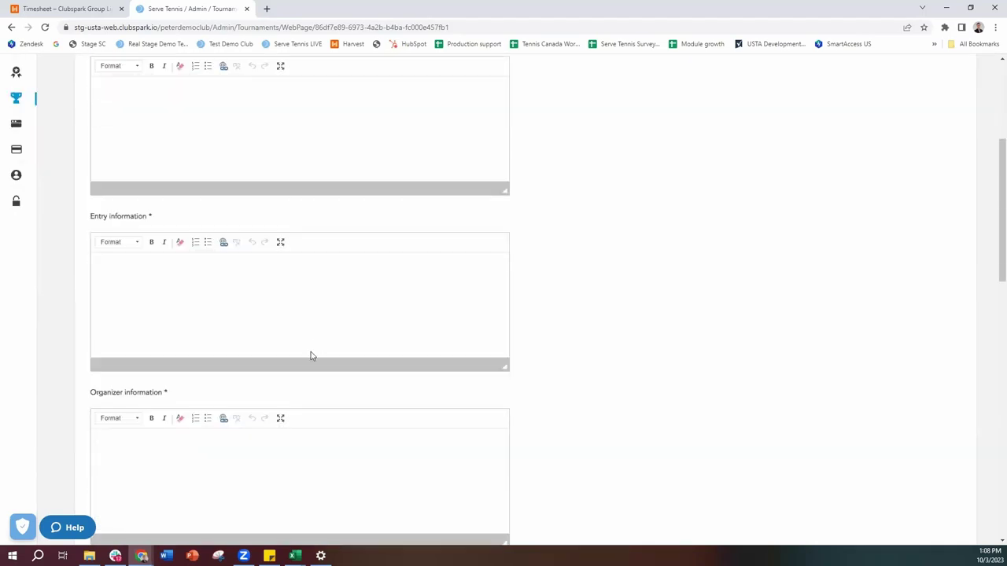
{"action": "scroll", "coordinate": [310, 354], "scroll_direction": "down", "scroll_amount": 3}
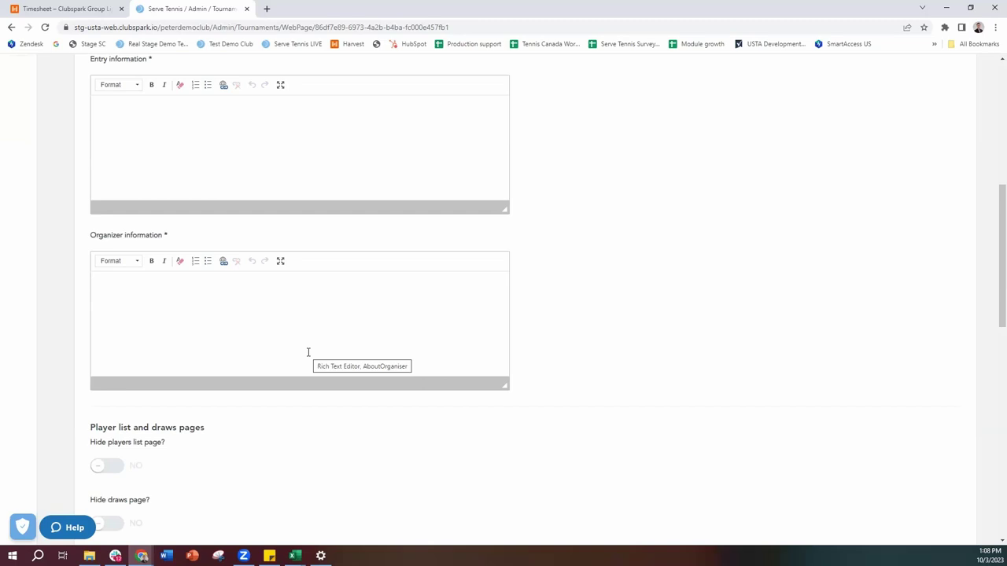
{"action": "scroll", "coordinate": [254, 291], "scroll_direction": "up", "scroll_amount": 2}
{"action": "scroll", "coordinate": [254, 291], "scroll_direction": "down", "scroll_amount": 1}
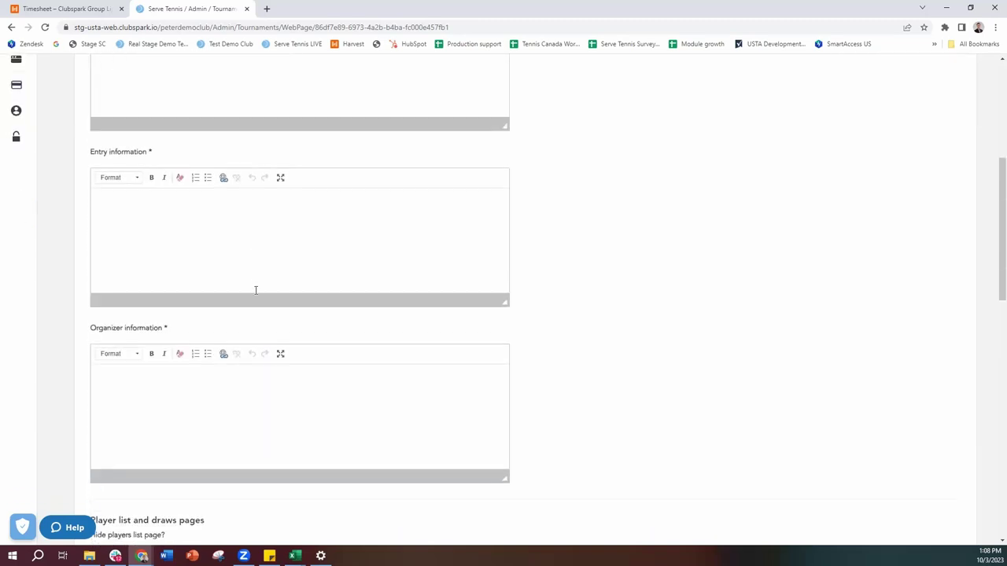
{"action": "scroll", "coordinate": [256, 290], "scroll_direction": "down", "scroll_amount": 2}
{"action": "scroll", "coordinate": [252, 292], "scroll_direction": "down", "scroll_amount": 5}
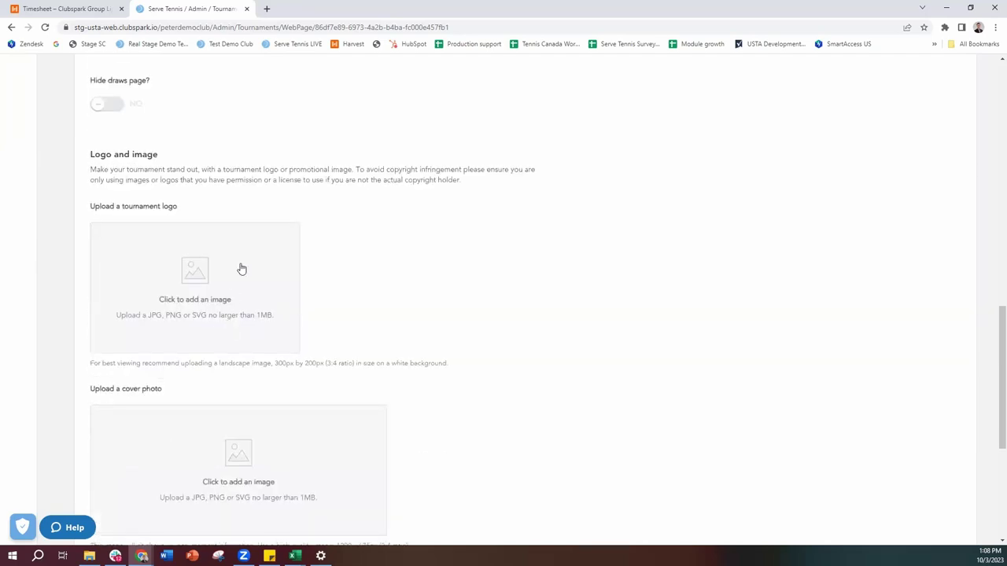
Try adding a tournament logo, cancel the file browser, and return to the checklist
{"action": "left_click", "coordinate": [180, 267]}
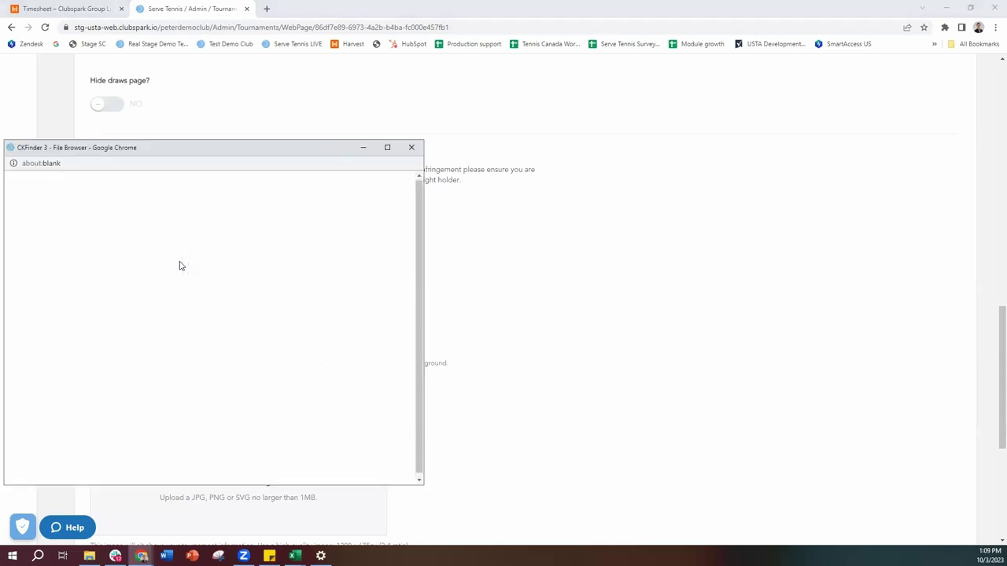
{"action": "left_click", "coordinate": [410, 147]}
{"action": "scroll", "coordinate": [314, 275], "scroll_direction": "down", "scroll_amount": 3}
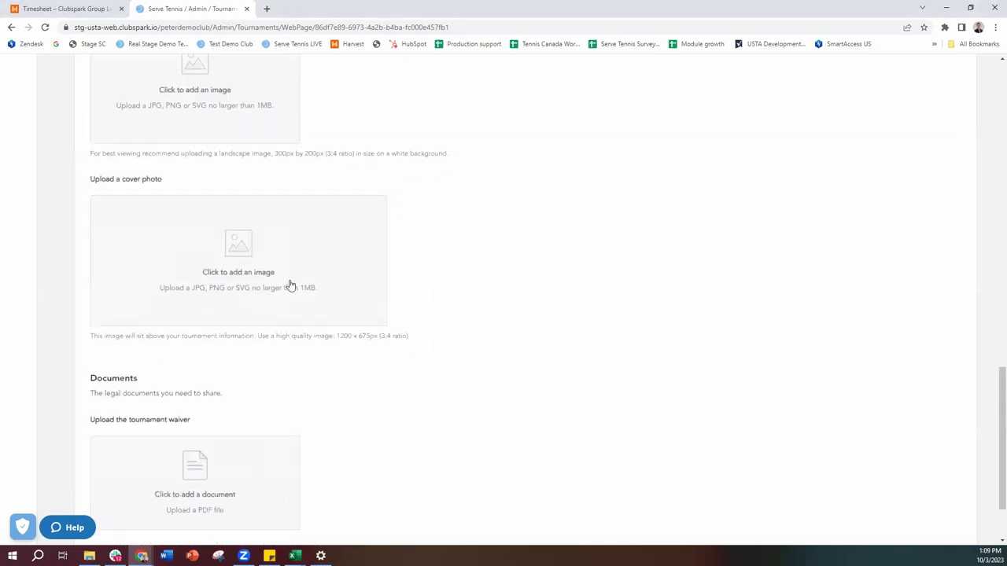
{"action": "scroll", "coordinate": [216, 292], "scroll_direction": "down", "scroll_amount": 2}
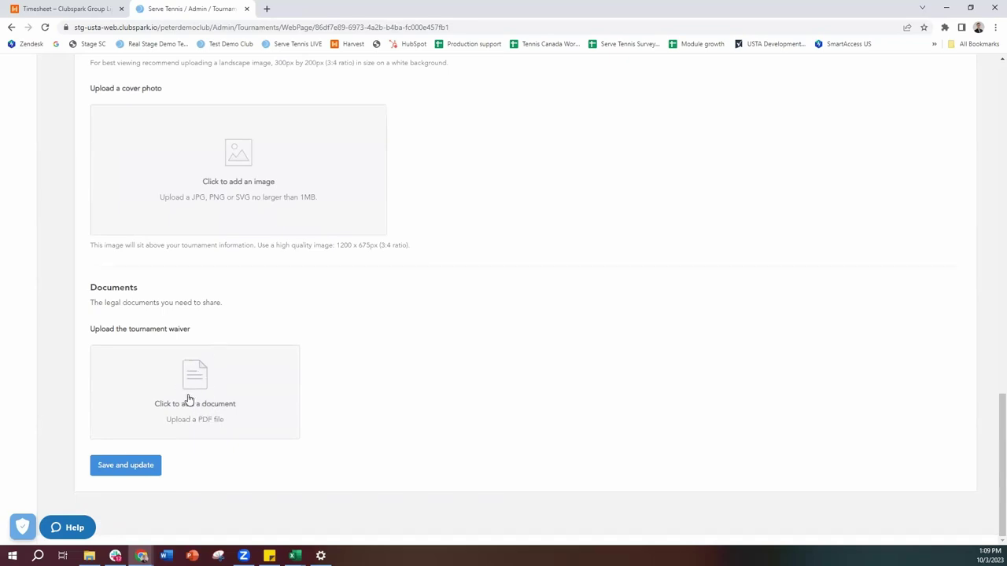
{"action": "scroll", "coordinate": [188, 401], "scroll_direction": "up", "scroll_amount": 15}
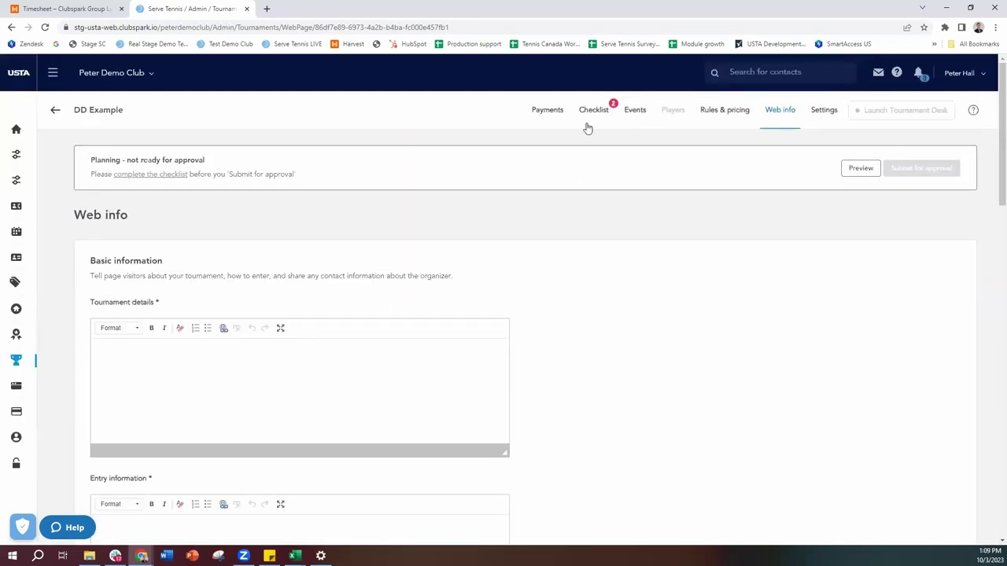
{"action": "left_click", "coordinate": [589, 124]}
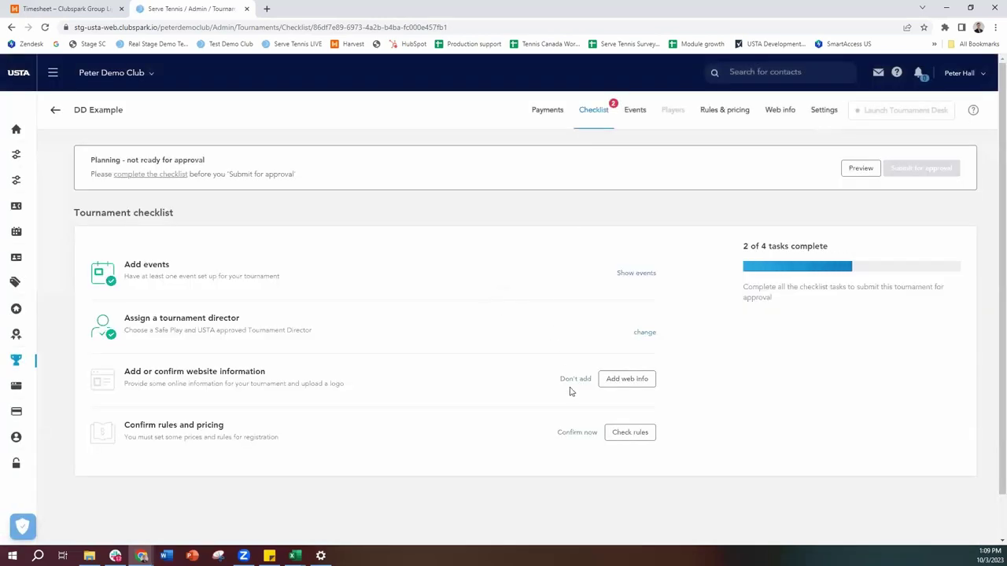
Skip website information with 'Don't add', then open the Rules and pricing settings
{"action": "left_click", "coordinate": [575, 379]}
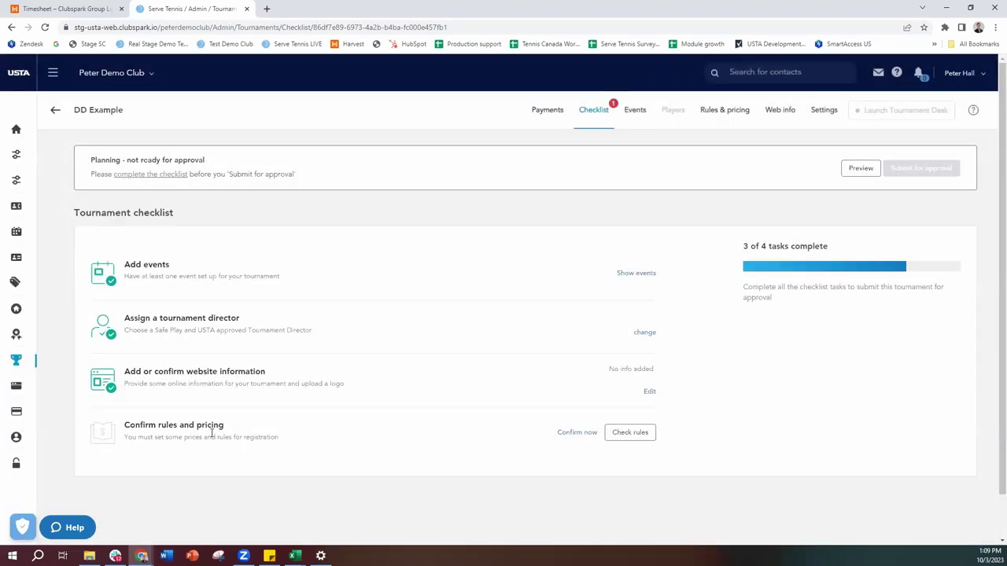
{"action": "left_click", "coordinate": [640, 440]}
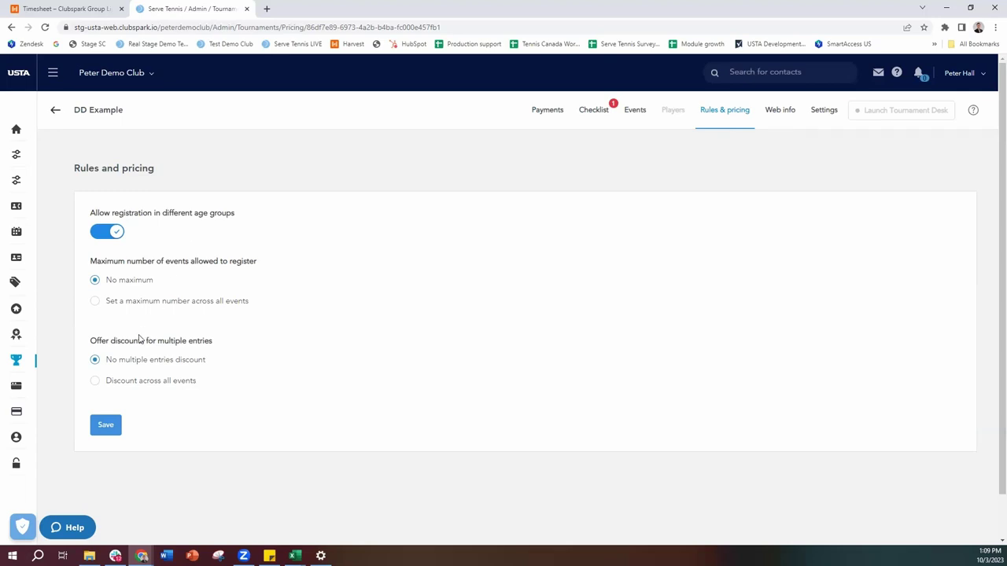
Choose 'Discount across all events' for multiple entries, then return to the checklist
{"action": "left_click", "coordinate": [126, 380]}
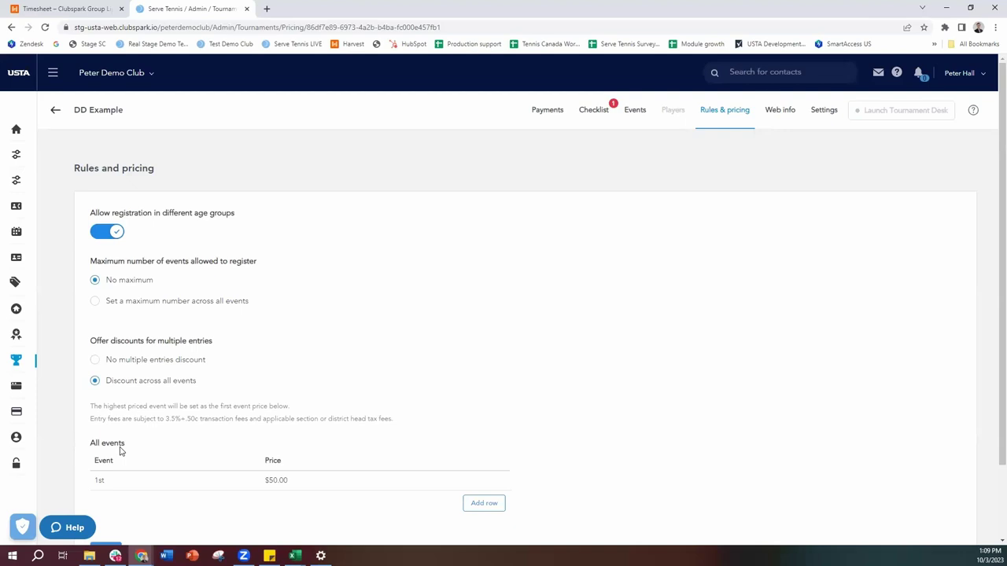
{"action": "left_click", "coordinate": [585, 118]}
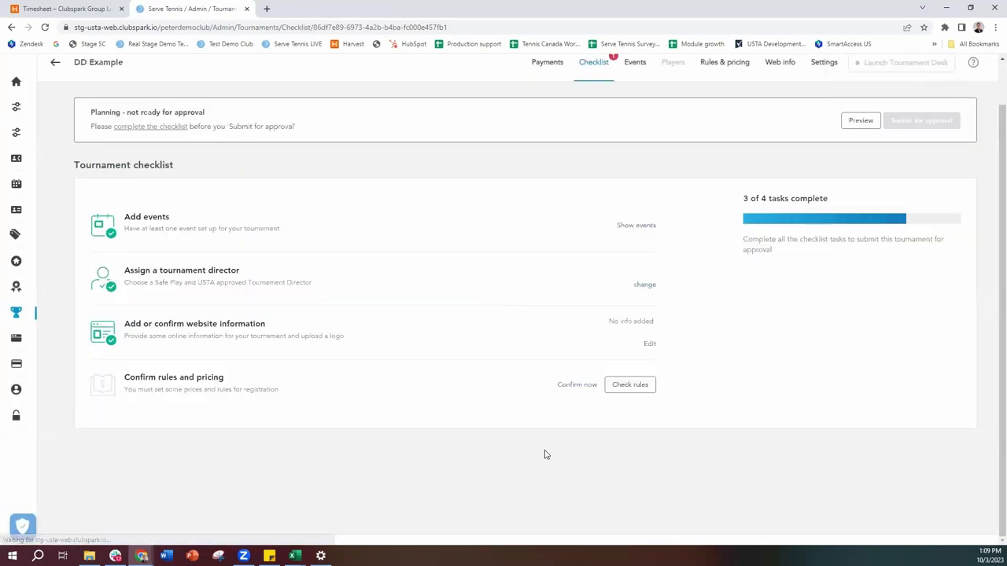
Confirm rules and pricing, submit DD Example for approval, and open its Events overview
{"action": "left_click", "coordinate": [574, 385]}
{"action": "left_click", "coordinate": [587, 247]}
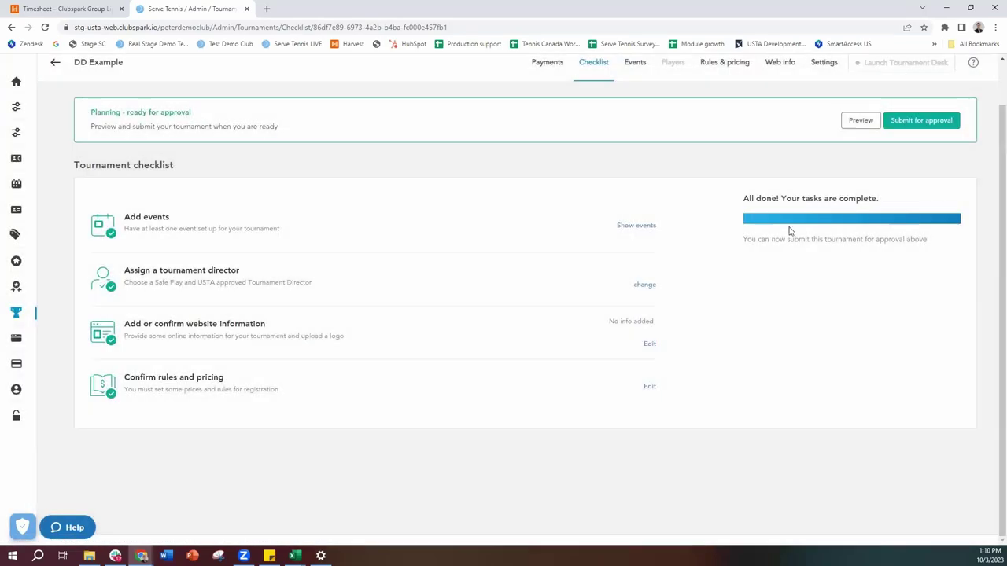
{"action": "left_click", "coordinate": [901, 121]}
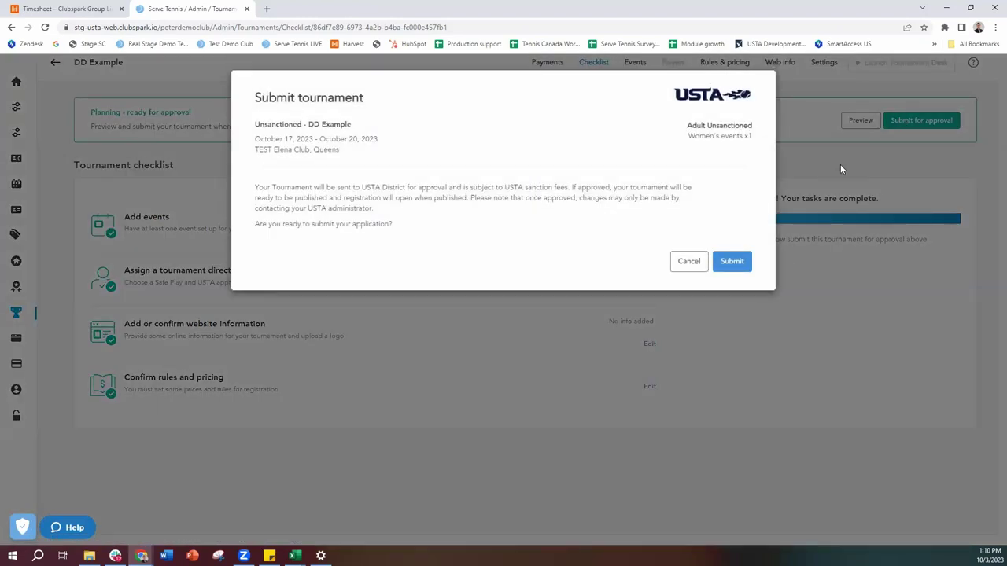
{"action": "left_click", "coordinate": [730, 263]}
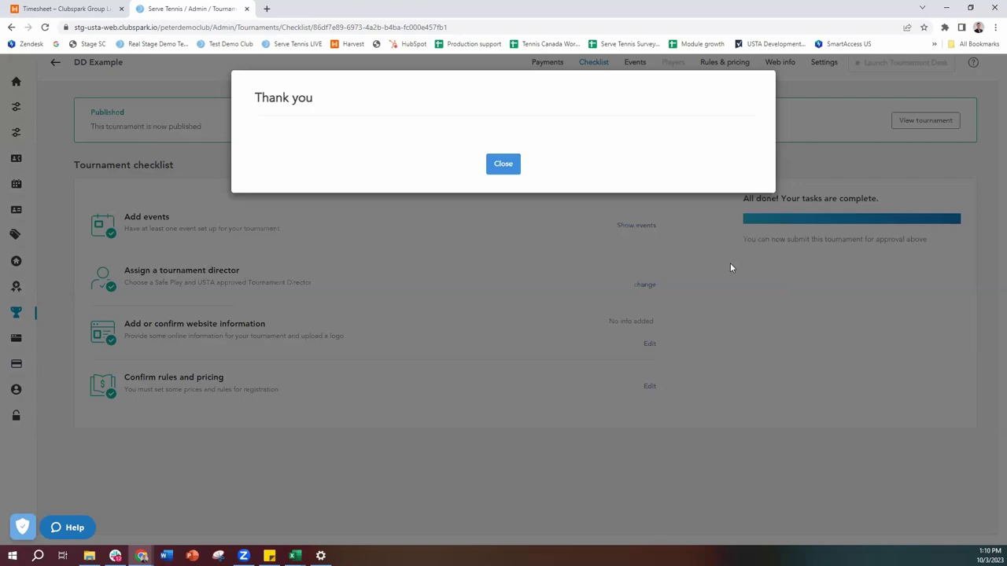
{"action": "left_click", "coordinate": [504, 164]}
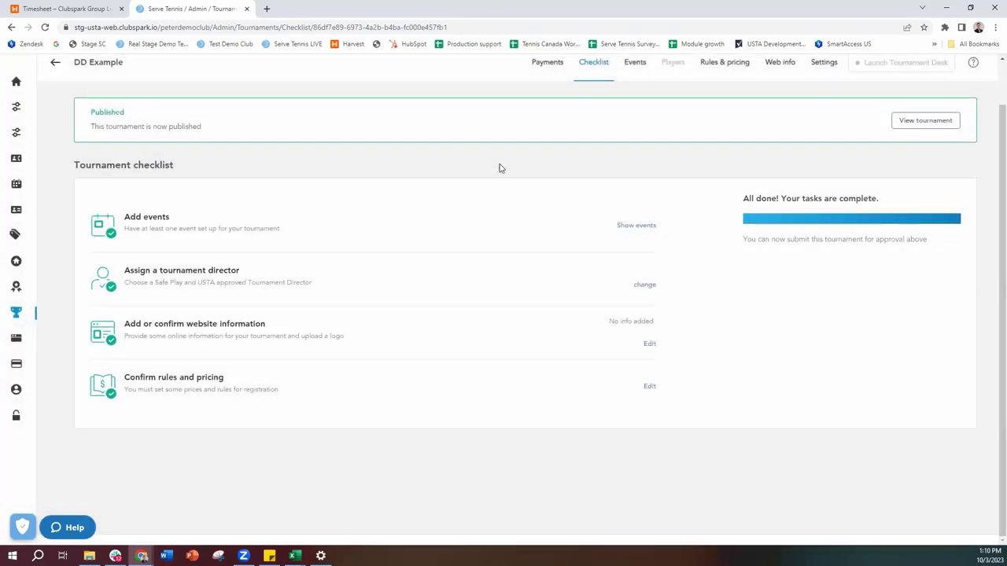
{"action": "left_click", "coordinate": [634, 66]}
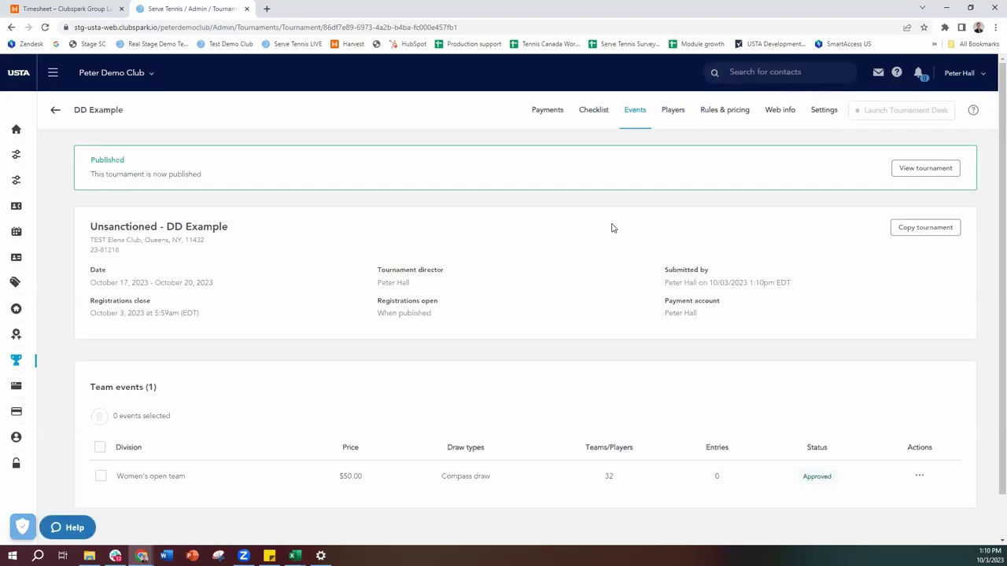
Review DD Example's public tournament page in a new tab, then switch back to admin
{"action": "left_click", "coordinate": [901, 171]}
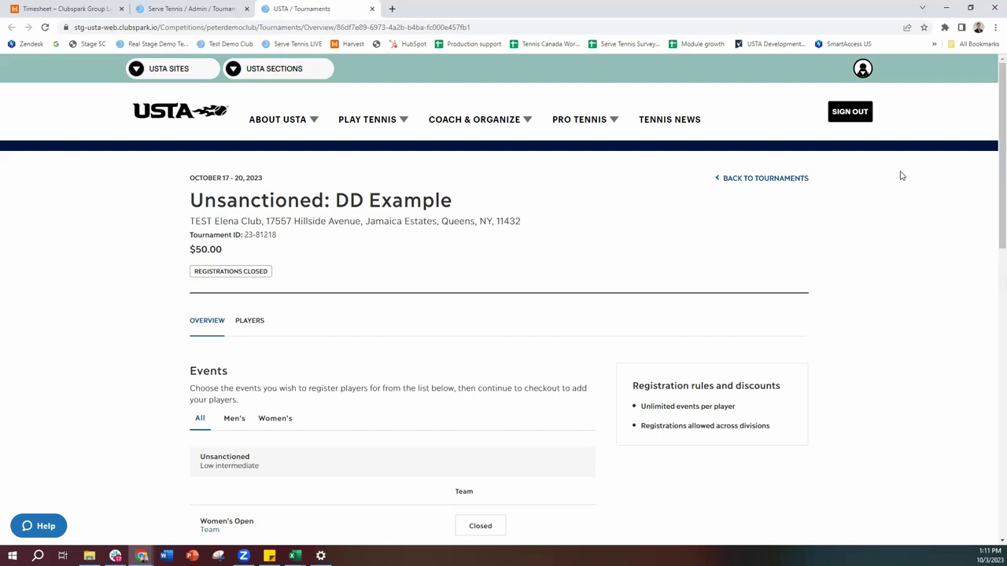
{"action": "scroll", "coordinate": [543, 425], "scroll_direction": "down", "scroll_amount": 2}
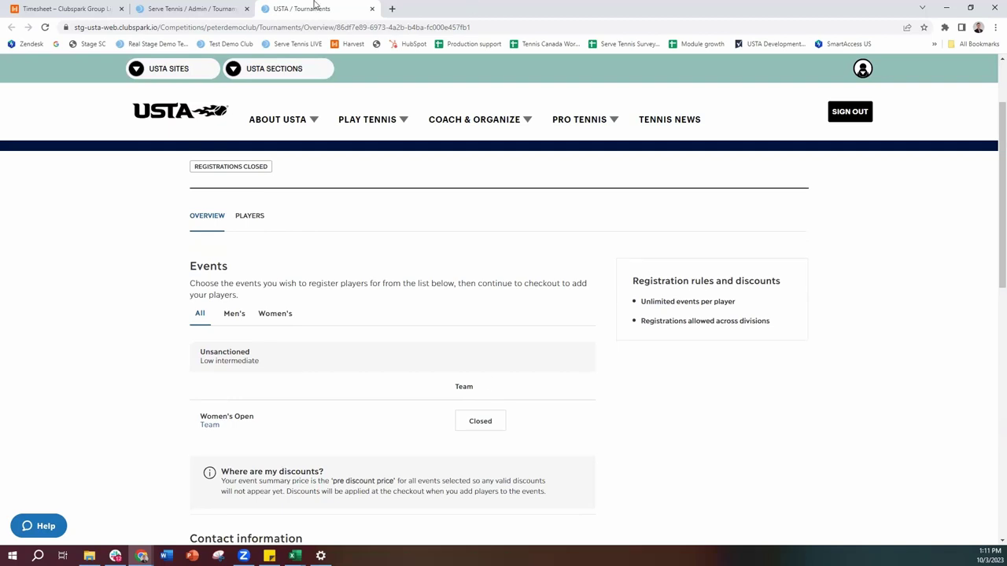
{"action": "left_click", "coordinate": [230, 11]}
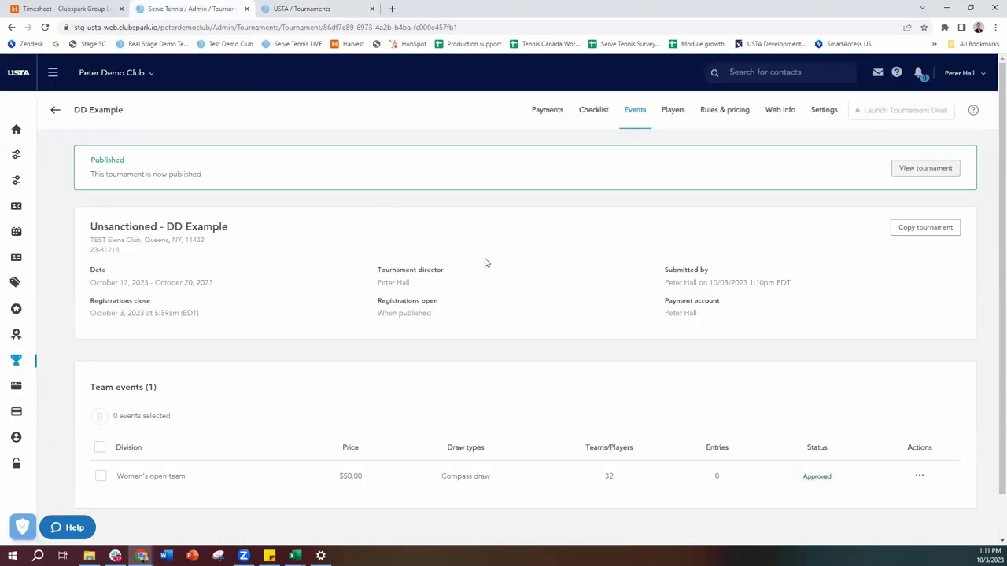
Filter the Players list to Women's open team and start a bulk player add
{"action": "left_click", "coordinate": [681, 125]}
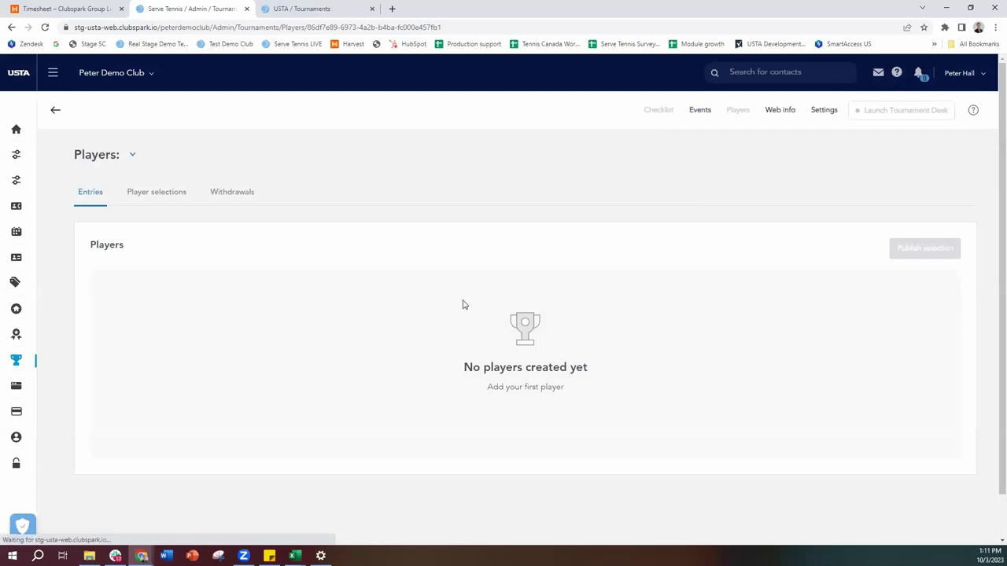
{"action": "left_click", "coordinate": [180, 160]}
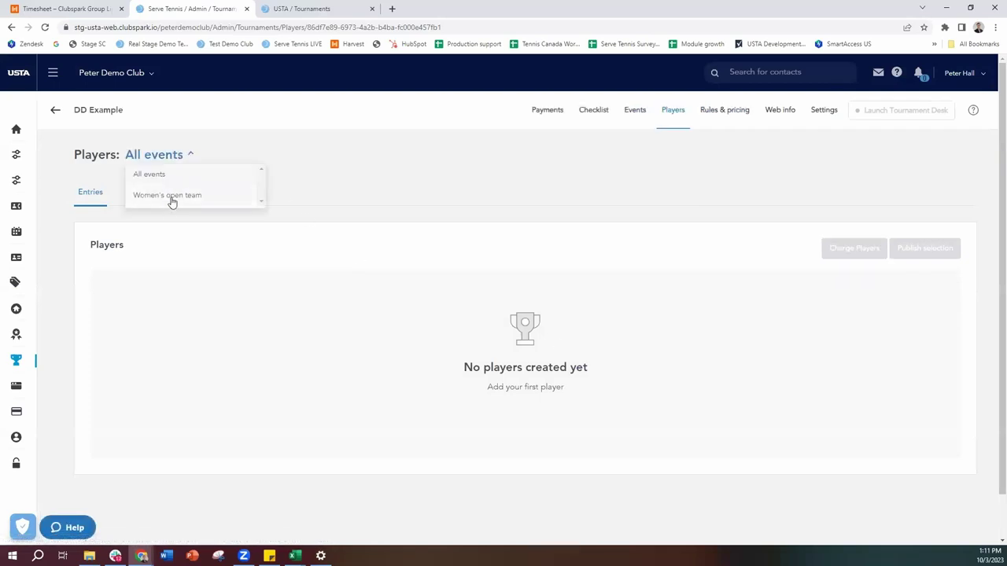
{"action": "left_click", "coordinate": [170, 198]}
{"action": "left_click", "coordinate": [913, 254]}
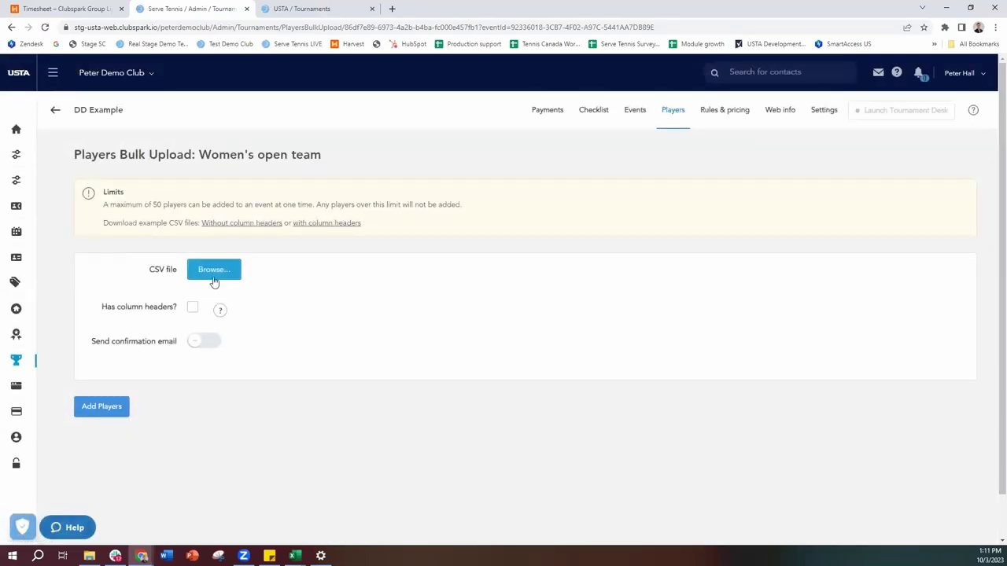
Upload BulkPlayerUpload-no-headers (16).csv to add 49 players to Women's open team
{"action": "left_click", "coordinate": [216, 275]}
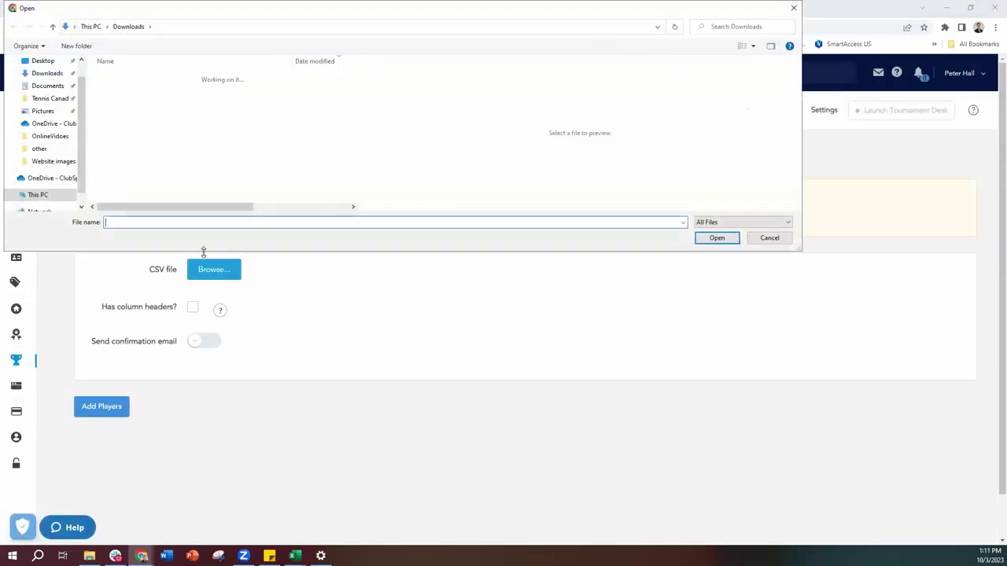
{"action": "type", "text": "bul"}
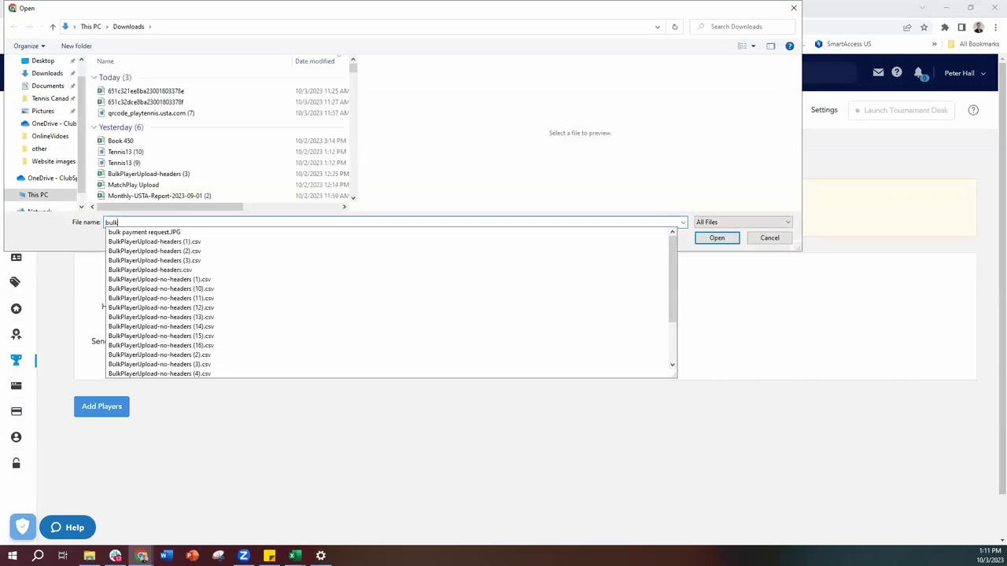
{"action": "type", "text": "k"}
{"action": "left_click", "coordinate": [199, 346]}
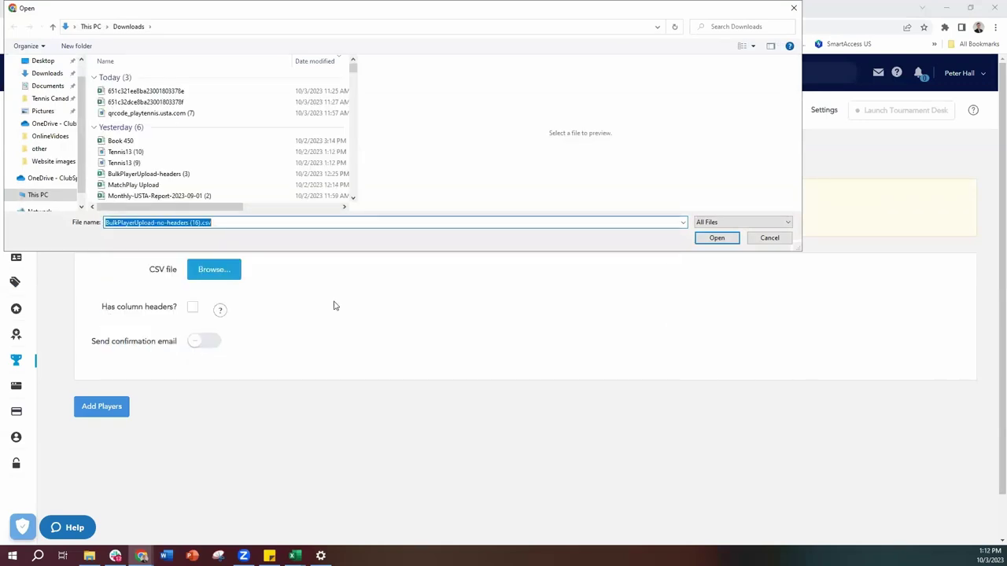
{"action": "left_click", "coordinate": [698, 238]}
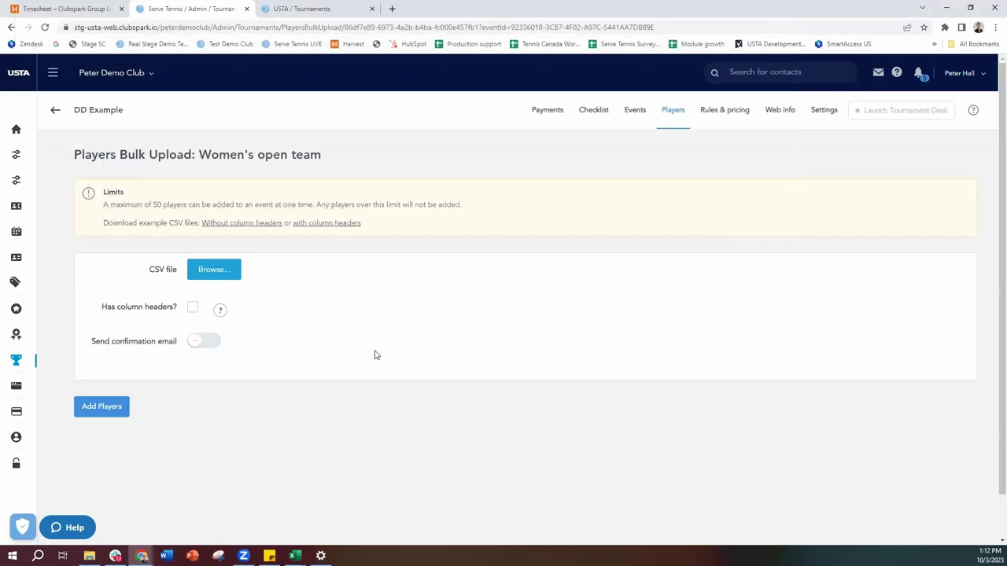
{"action": "left_click", "coordinate": [114, 404]}
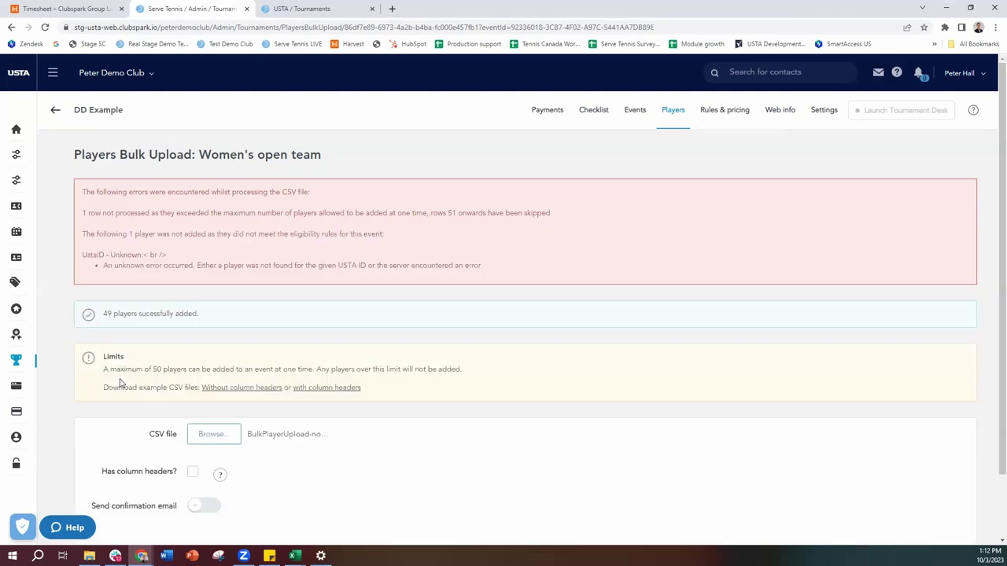
{"action": "left_click", "coordinate": [667, 114]}
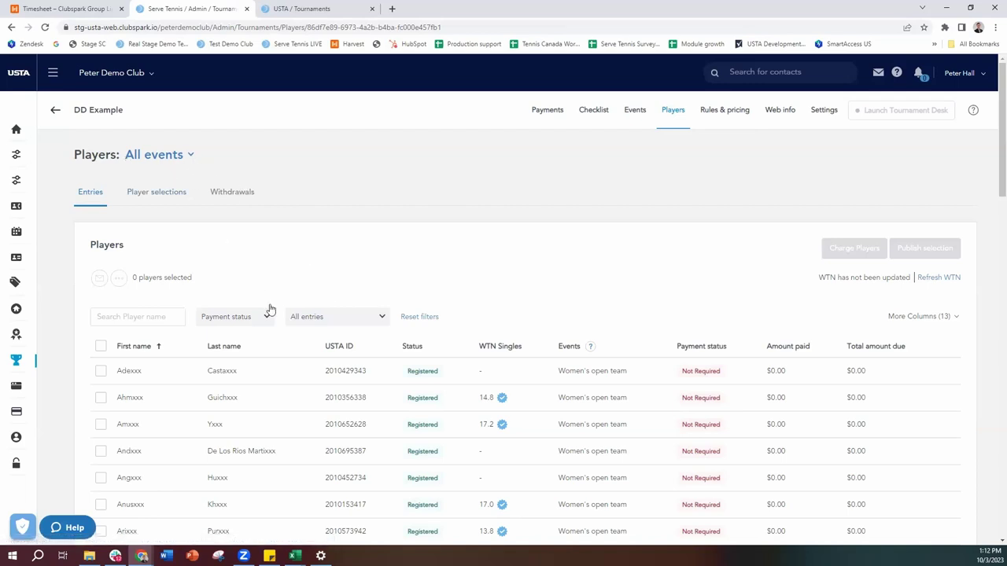
Tick WTN Doubles under More Columns to show doubles ratings beside WTN Singles
{"action": "scroll", "coordinate": [272, 308], "scroll_direction": "down", "scroll_amount": 2}
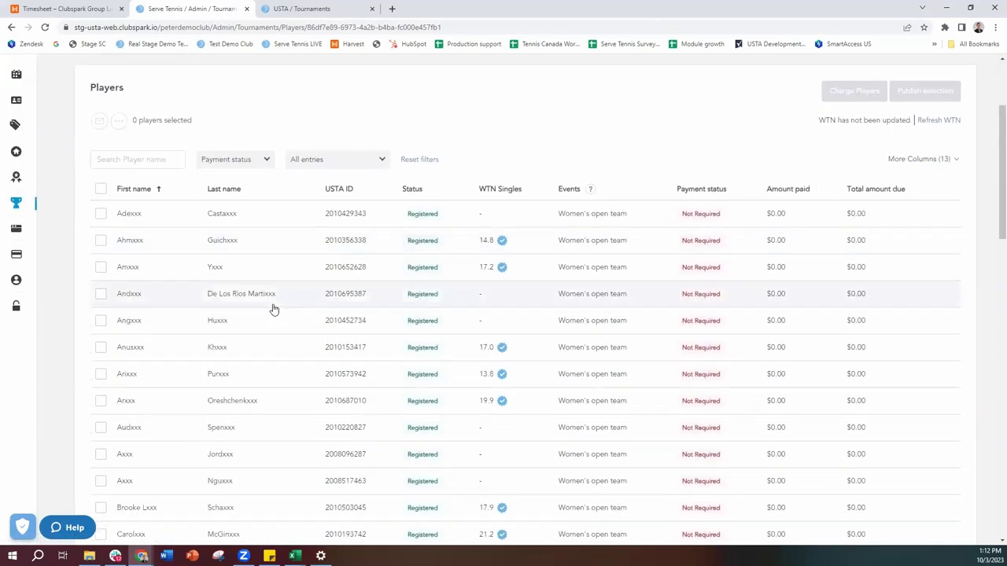
{"action": "scroll", "coordinate": [272, 307], "scroll_direction": "down", "scroll_amount": 4}
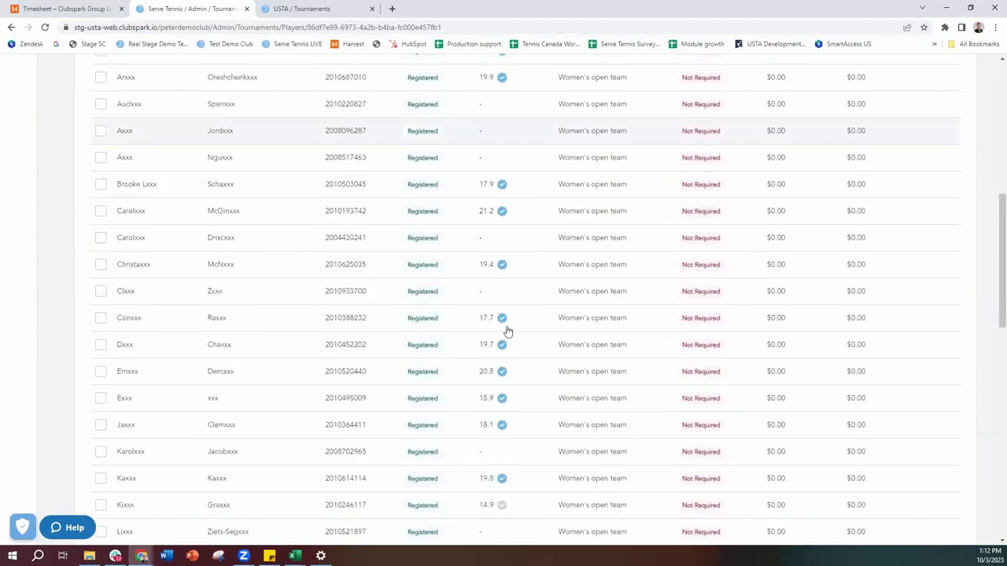
{"action": "scroll", "coordinate": [508, 330], "scroll_direction": "up", "scroll_amount": 6}
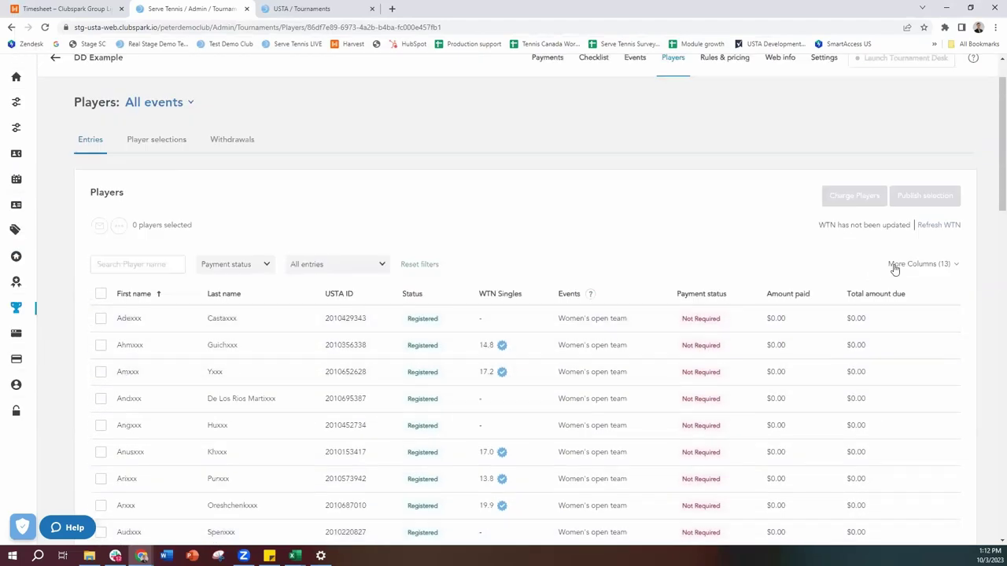
{"action": "left_click", "coordinate": [946, 268]}
{"action": "left_click", "coordinate": [892, 344]}
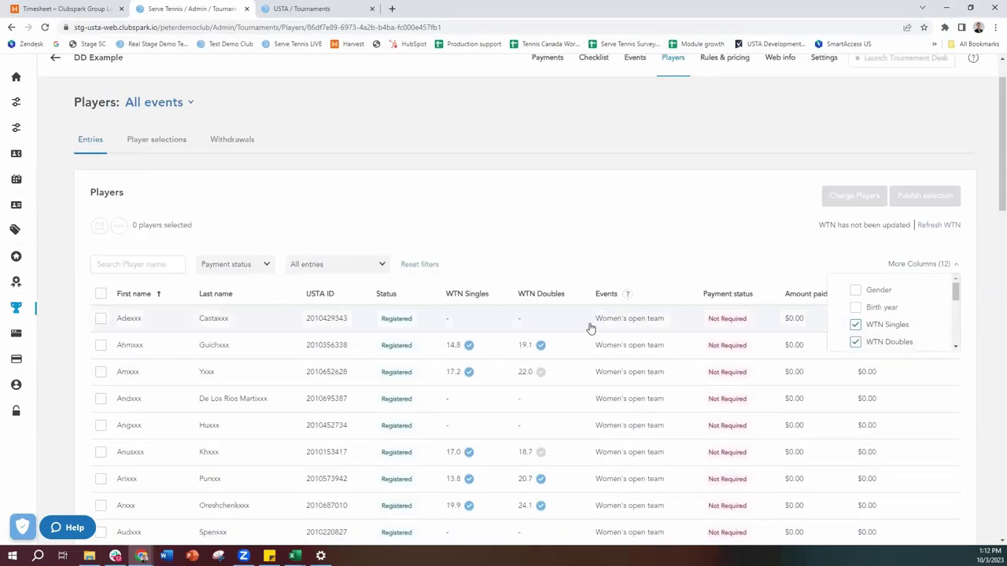
{"action": "left_click", "coordinate": [725, 255]}
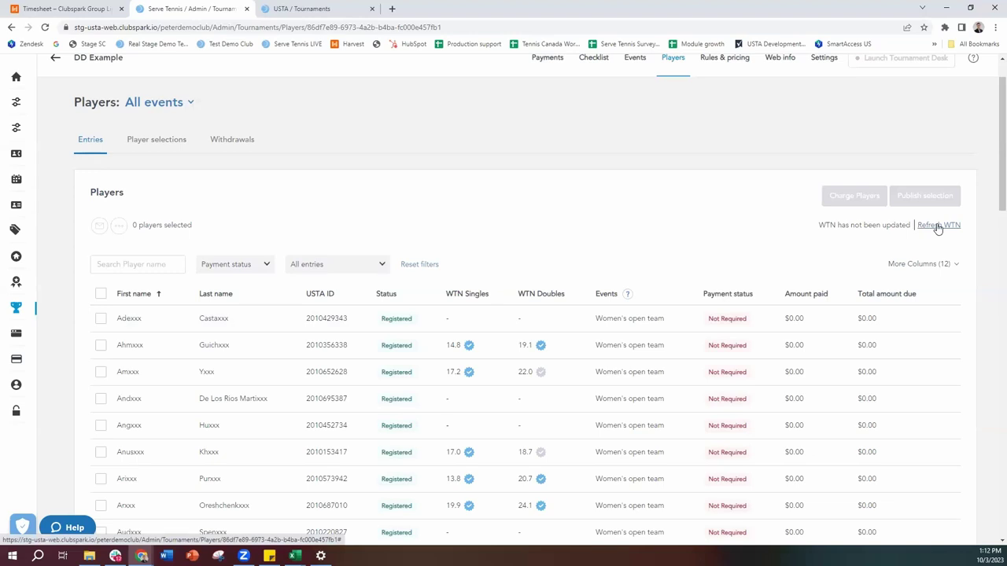
Refresh all DD Example players' WTN ratings and check the October 3, 2023 1:12pm update stamp
{"action": "left_click", "coordinate": [938, 227]}
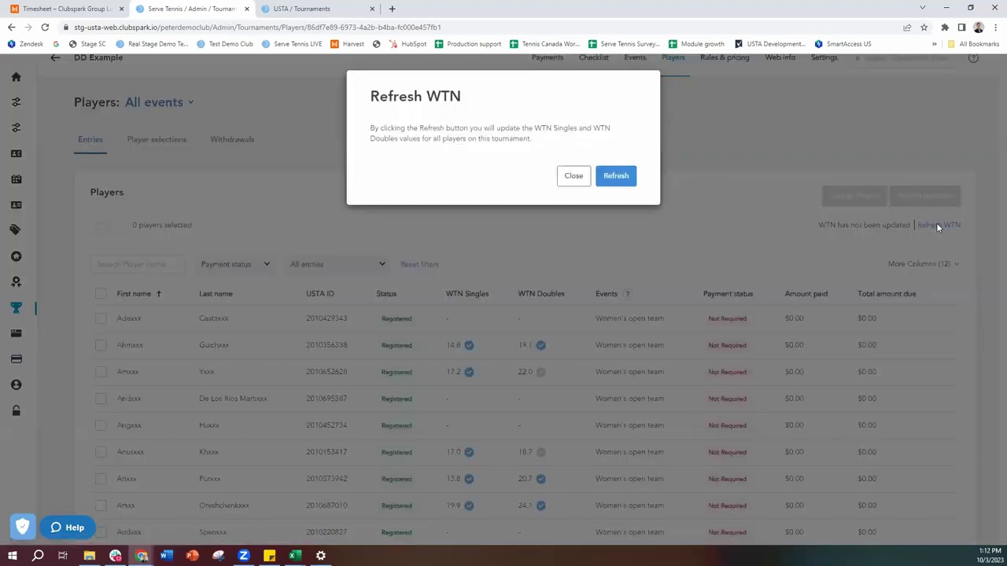
{"action": "left_click", "coordinate": [625, 183]}
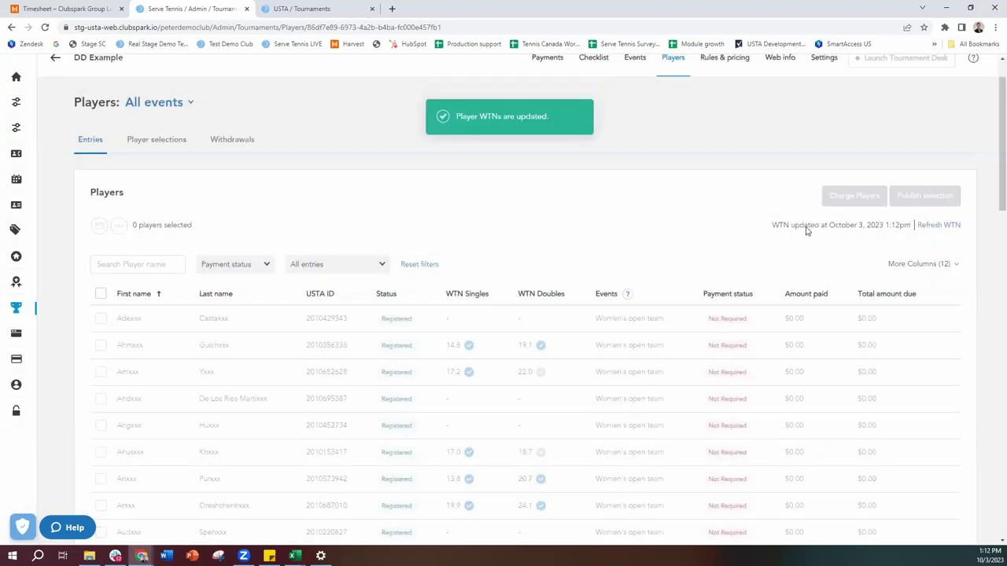
{"action": "left_click_drag", "start_coordinate": [772, 226], "coordinate": [902, 214]}
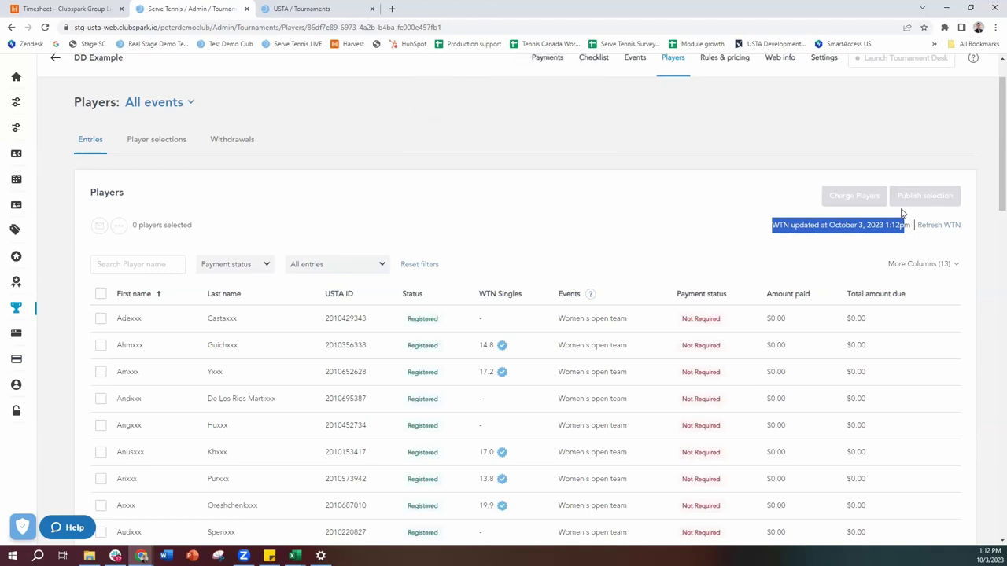
Start a payment request for the first two players, then close it without sending
{"action": "left_click", "coordinate": [105, 320]}
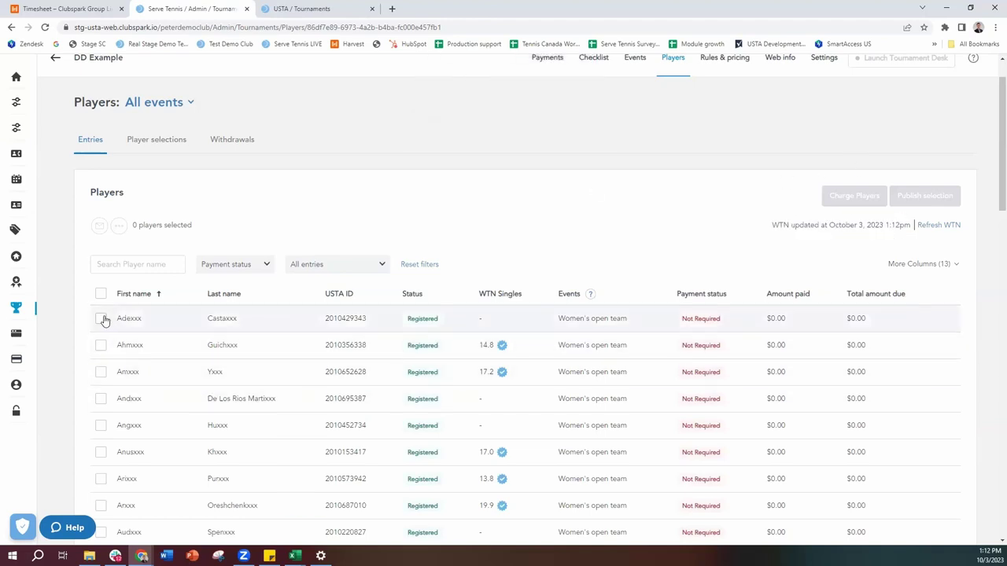
{"action": "left_click", "coordinate": [102, 319]}
{"action": "left_click", "coordinate": [101, 345]}
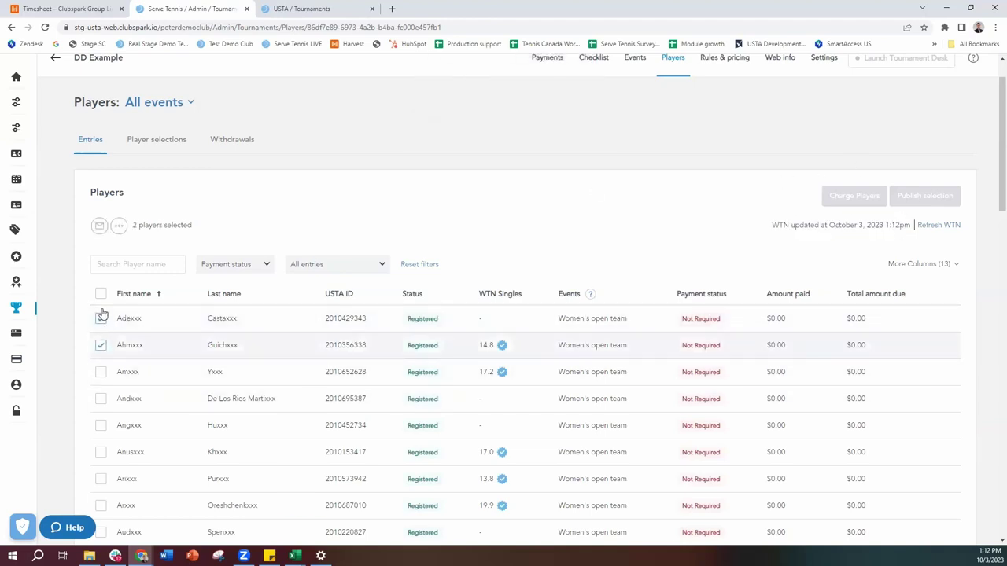
{"action": "left_click", "coordinate": [116, 231]}
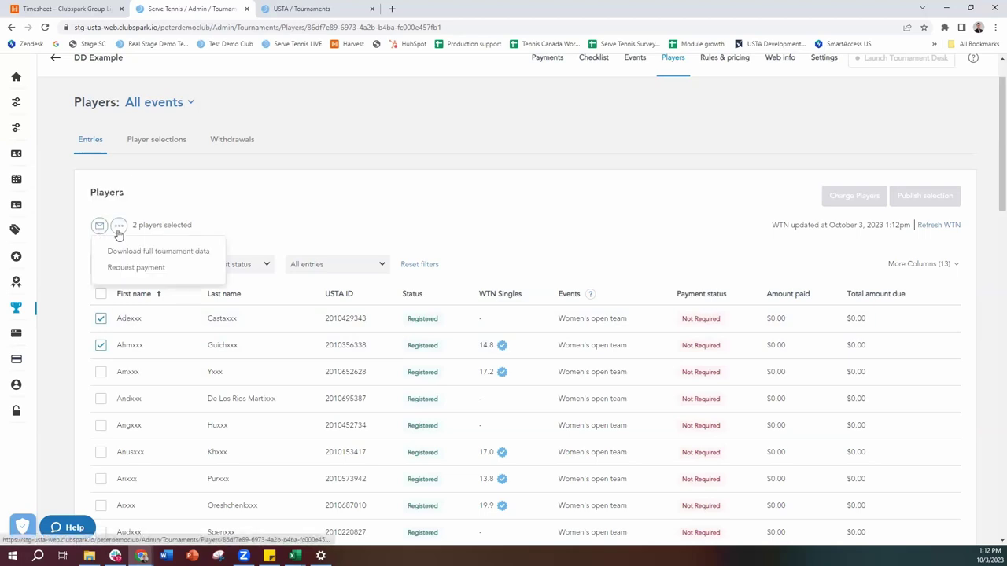
{"action": "left_click", "coordinate": [150, 270]}
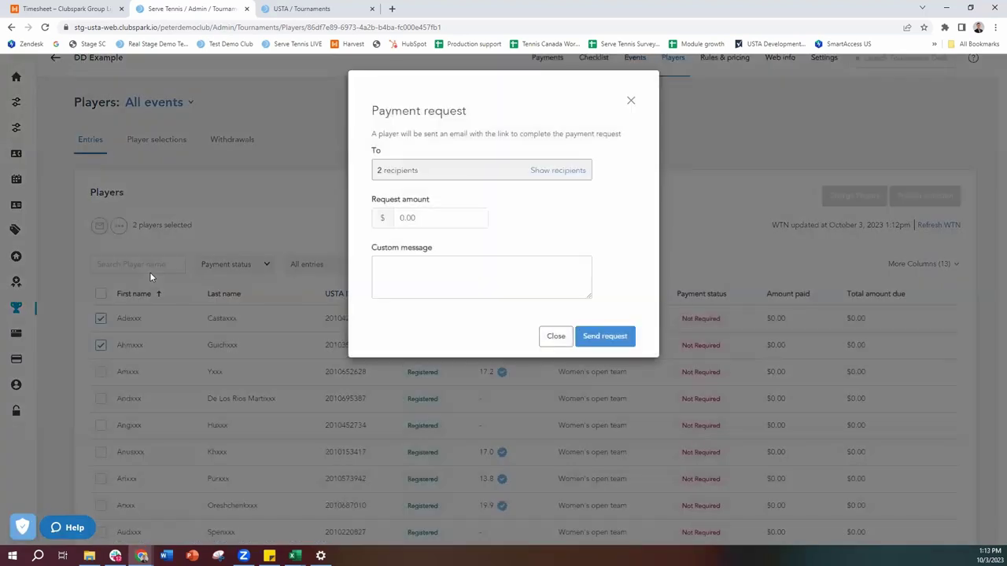
{"action": "left_click", "coordinate": [630, 101]}
{"action": "left_click", "coordinate": [184, 106]}
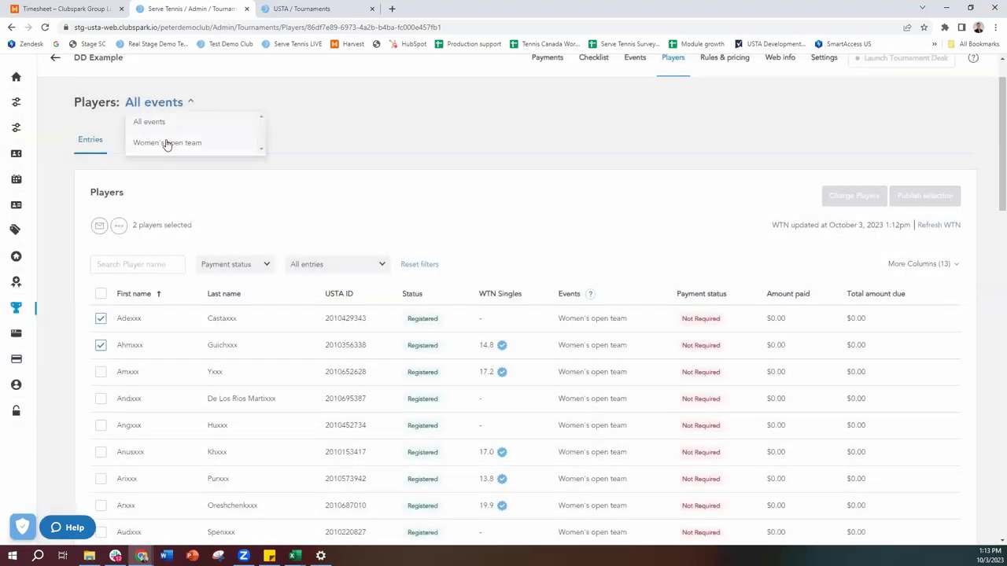
Return to All events and open the Women's open team row's Selections page
{"action": "left_click", "coordinate": [167, 142]}
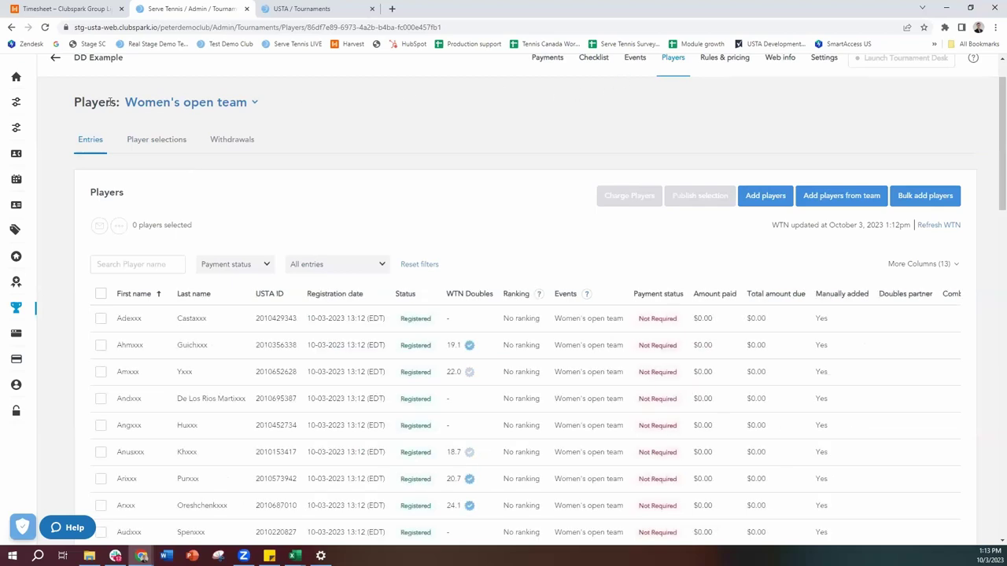
{"action": "left_click", "coordinate": [174, 113]}
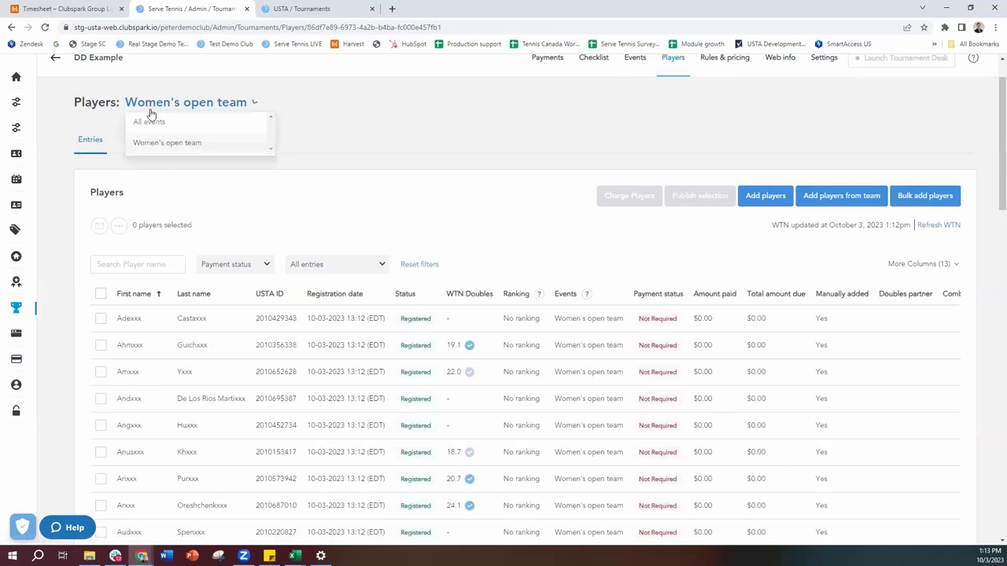
{"action": "left_click", "coordinate": [148, 124]}
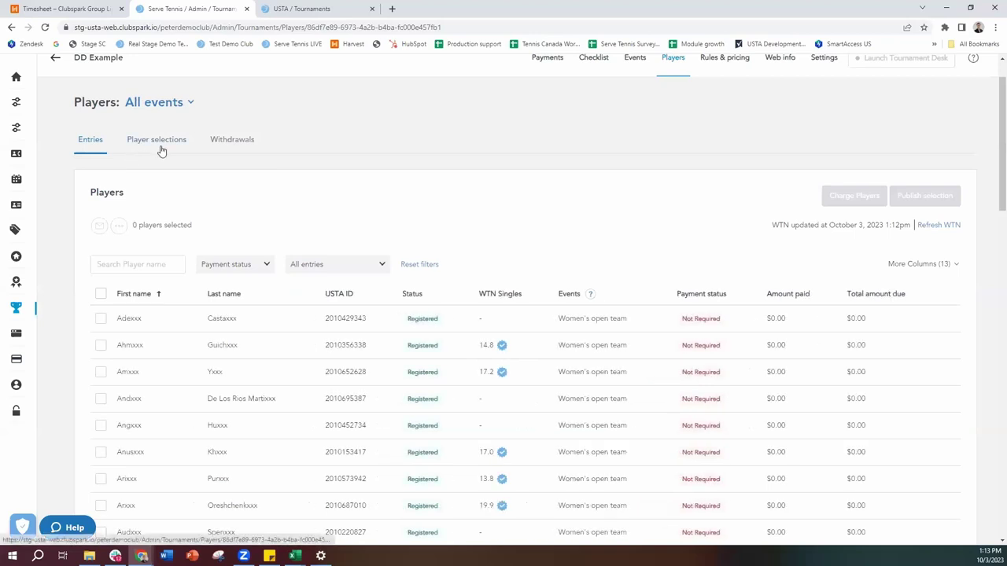
{"action": "left_click", "coordinate": [154, 145]}
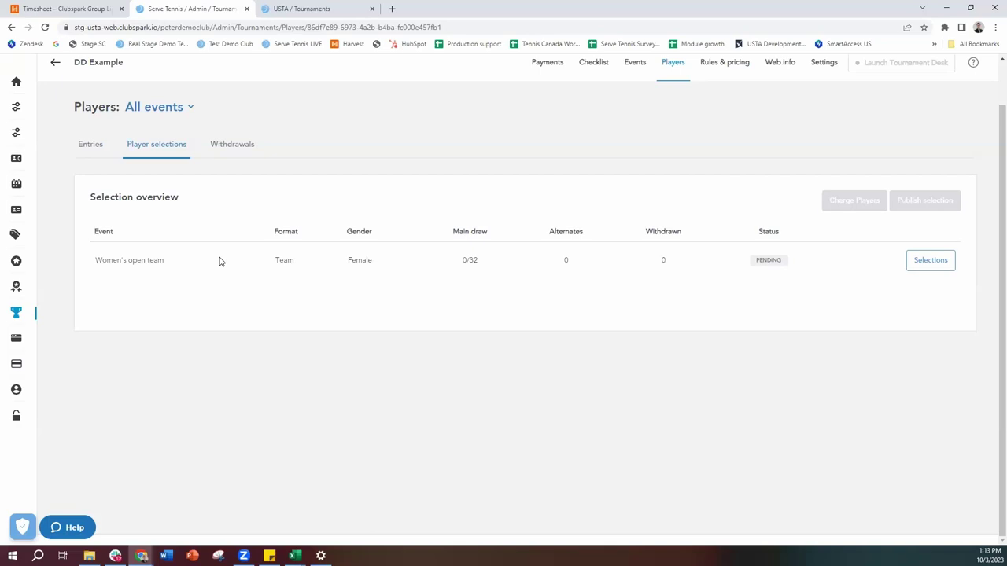
{"action": "left_click", "coordinate": [924, 268]}
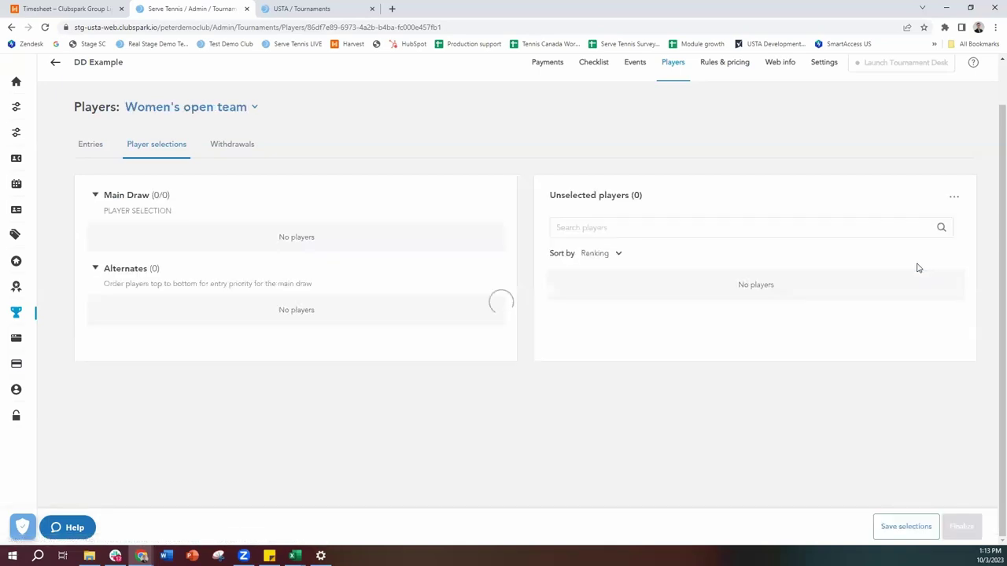
Sort the 49 unselected players by WTN and show the Unpaired list
{"action": "left_click", "coordinate": [582, 250]}
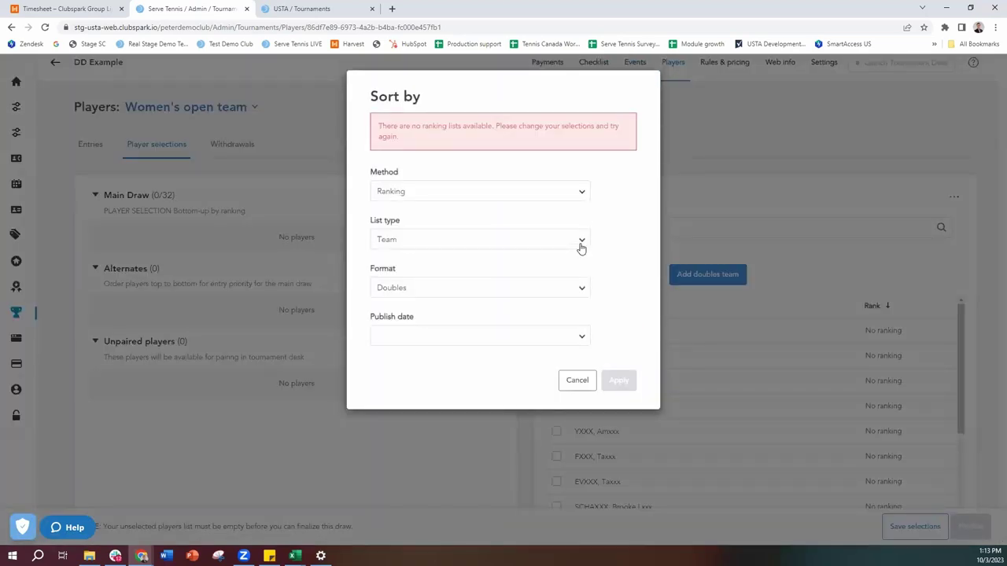
{"action": "left_click", "coordinate": [549, 190]}
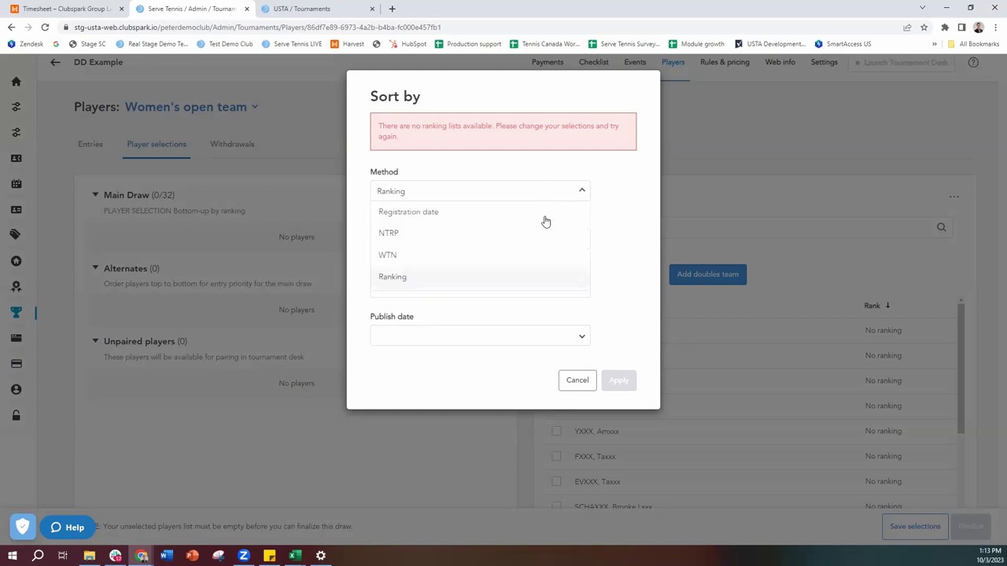
{"action": "left_click", "coordinate": [530, 255]}
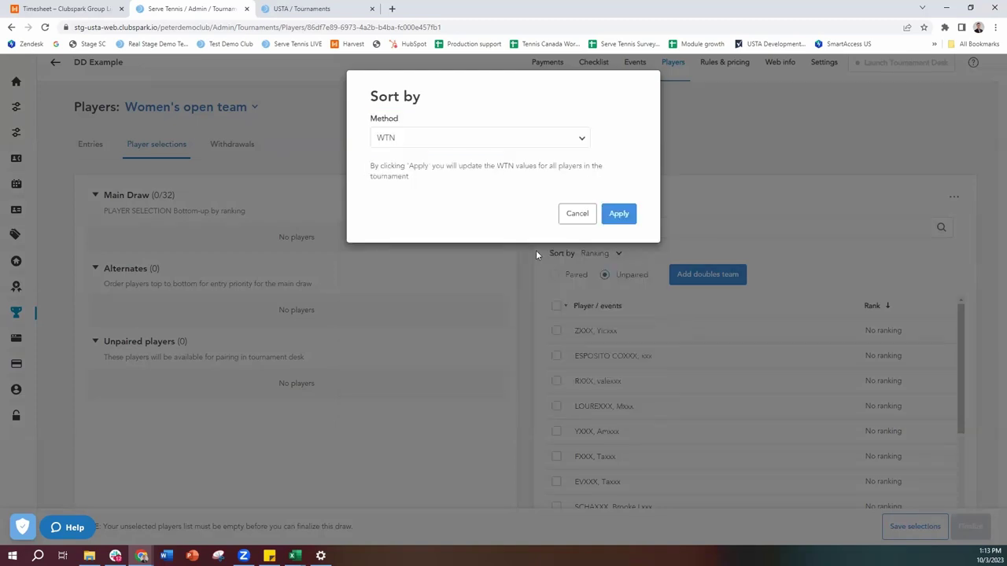
{"action": "left_click", "coordinate": [618, 216]}
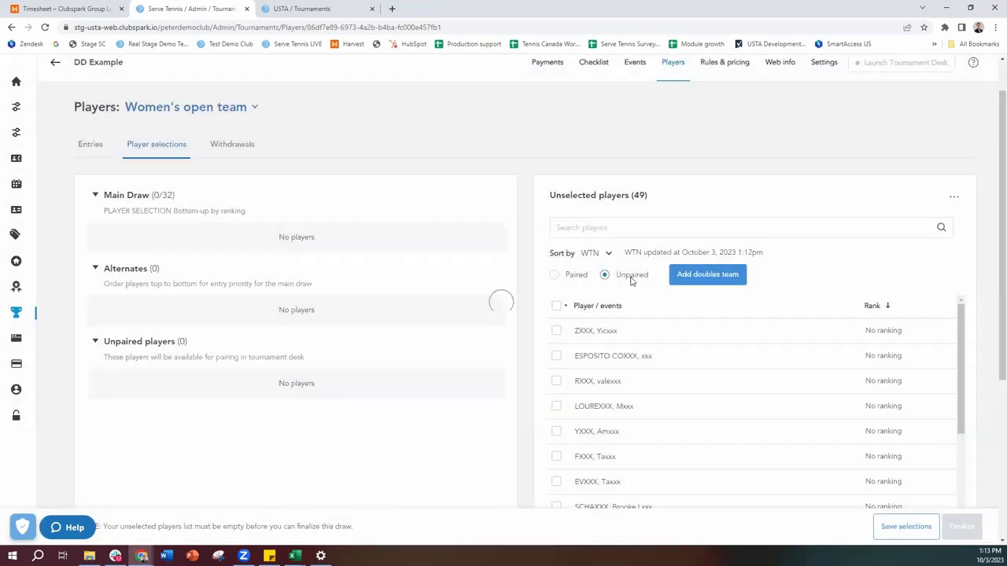
{"action": "left_click", "coordinate": [575, 283]}
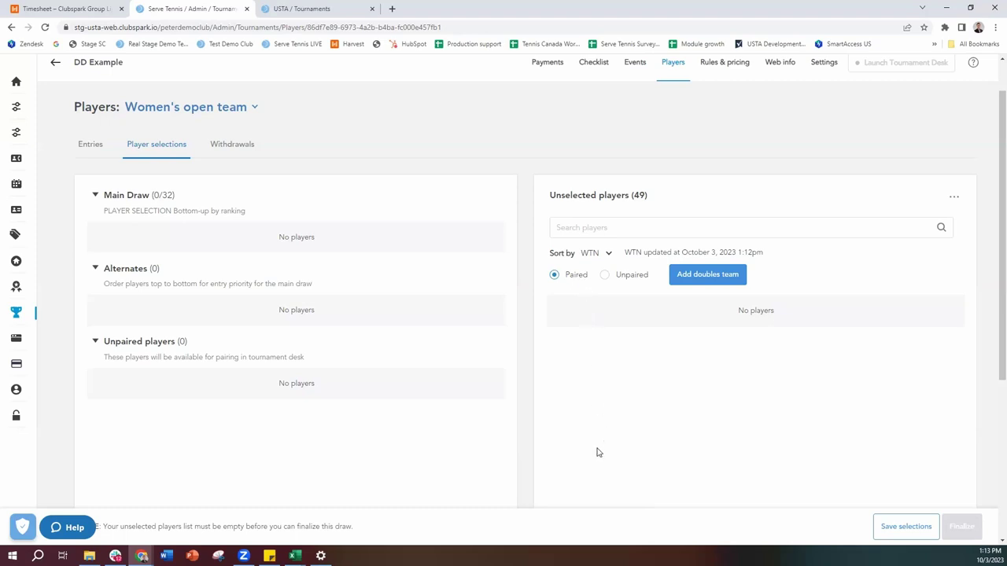
{"action": "left_click", "coordinate": [605, 275]}
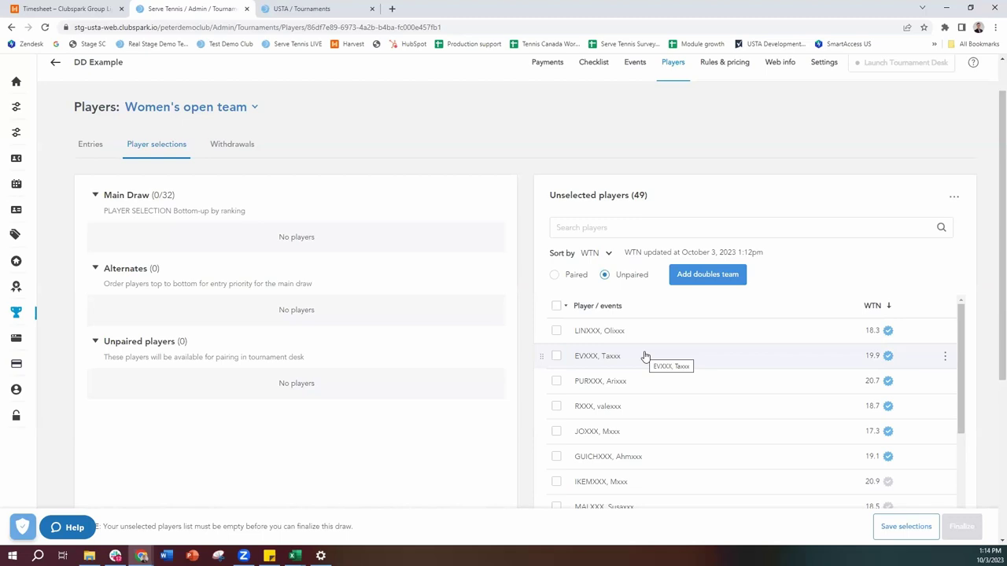
Pair the top unpaired players into 24 doubles teams, leaving one unpaired, and save the teams
{"action": "left_click", "coordinate": [705, 276]}
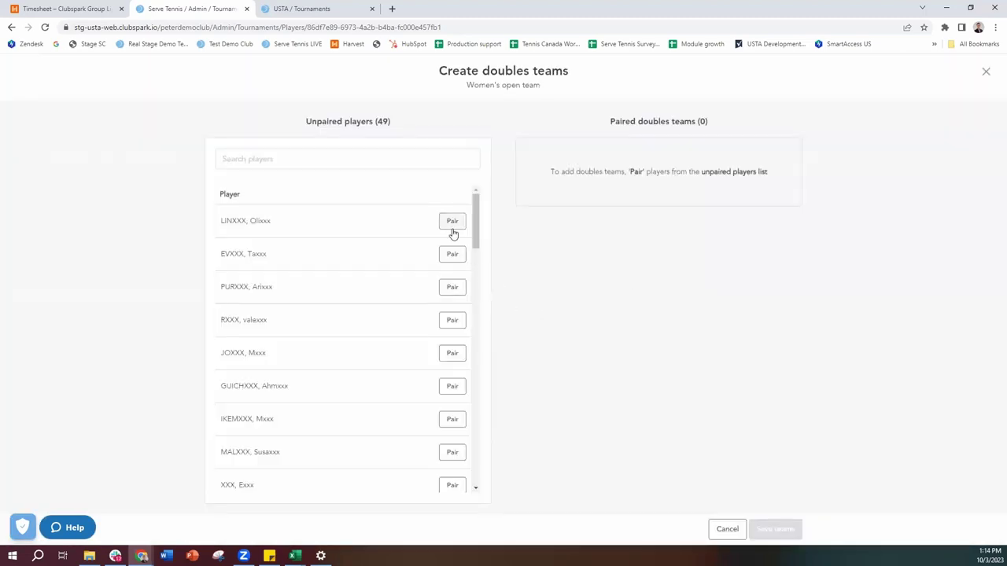
{"action": "left_click", "coordinate": [453, 228]}
{"action": "left_click", "coordinate": [455, 228]}
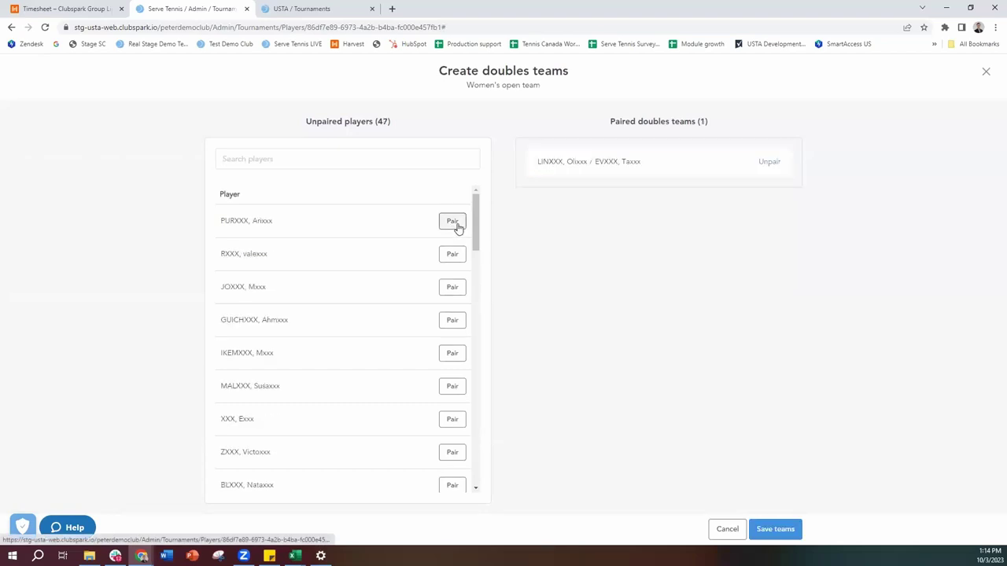
{"action": "left_click", "coordinate": [457, 227]}
{"action": "left_click", "coordinate": [457, 227]}
{"action": "left_click", "coordinate": [457, 227]}
{"action": "double_click", "coordinate": [456, 227]}
{"action": "double_click", "coordinate": [457, 227]}
{"action": "double_click", "coordinate": [457, 227]}
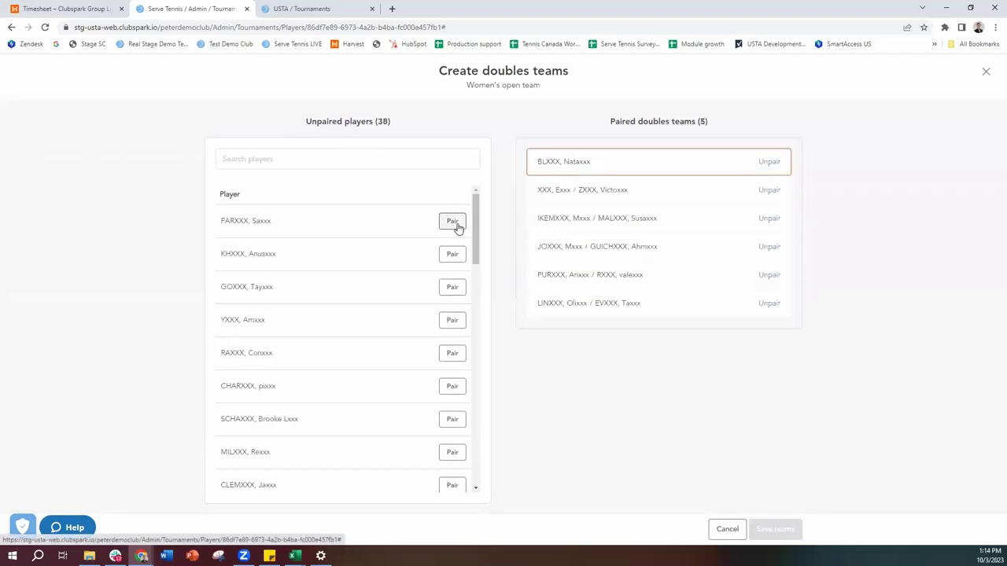
{"action": "double_click", "coordinate": [457, 227]}
{"action": "double_click", "coordinate": [456, 227]}
{"action": "left_click", "coordinate": [457, 227]}
{"action": "double_click", "coordinate": [457, 227]}
{"action": "double_click", "coordinate": [457, 228]}
{"action": "left_click", "coordinate": [457, 227]}
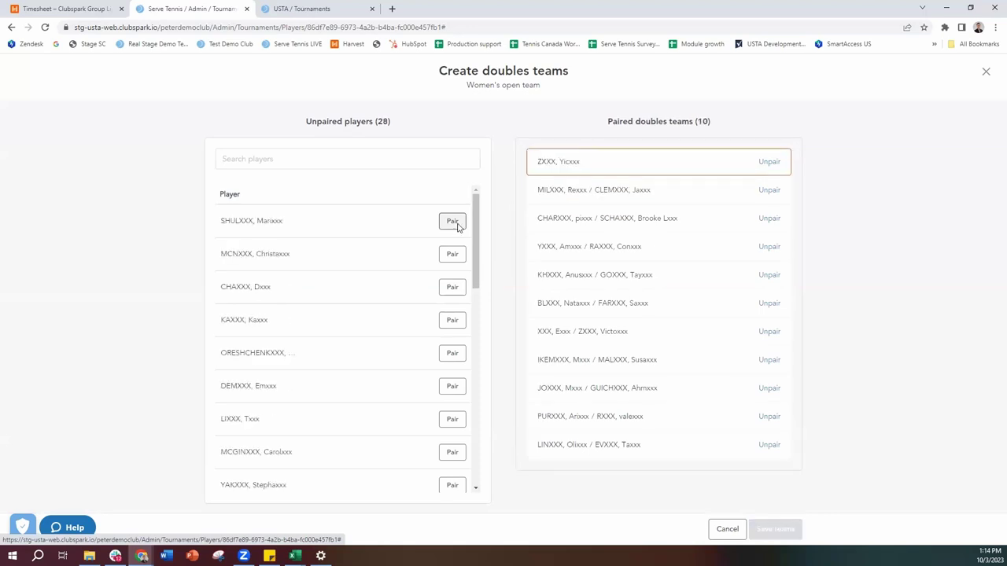
{"action": "double_click", "coordinate": [457, 227]}
{"action": "left_click", "coordinate": [457, 228]}
{"action": "double_click", "coordinate": [457, 227]}
{"action": "double_click", "coordinate": [457, 227]}
{"action": "left_click", "coordinate": [457, 227]}
{"action": "double_click", "coordinate": [457, 227]}
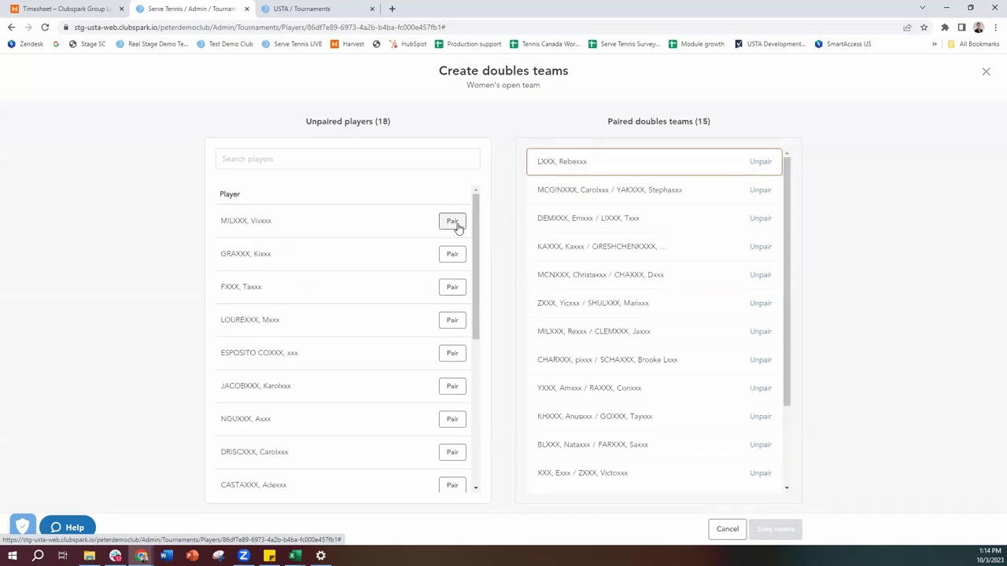
{"action": "double_click", "coordinate": [457, 227]}
{"action": "left_click", "coordinate": [457, 227]}
{"action": "double_click", "coordinate": [457, 228]}
{"action": "double_click", "coordinate": [457, 227]}
{"action": "left_click", "coordinate": [456, 227]}
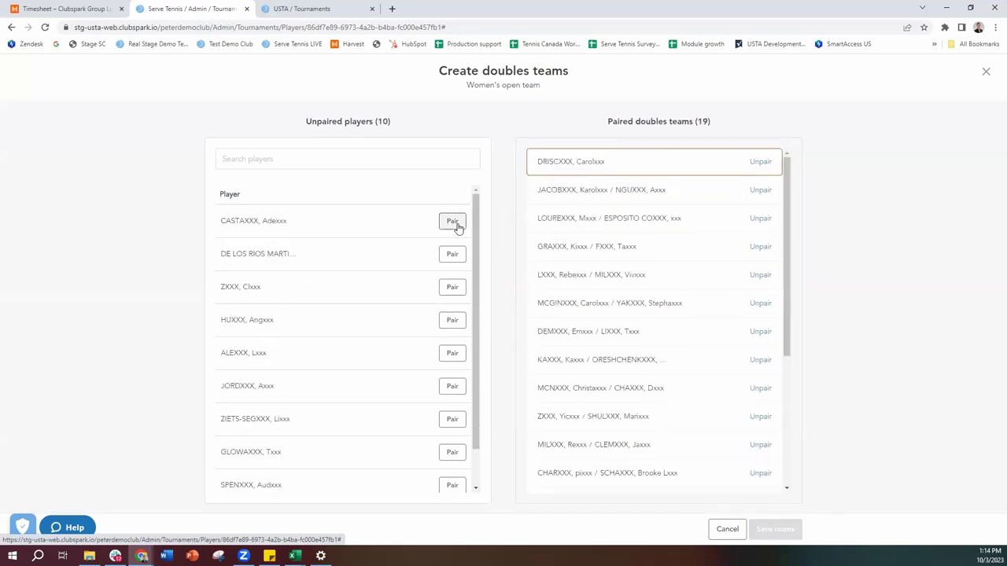
{"action": "left_click", "coordinate": [457, 228]}
{"action": "double_click", "coordinate": [457, 227]}
{"action": "double_click", "coordinate": [459, 227]}
{"action": "double_click", "coordinate": [459, 227]}
{"action": "left_click", "coordinate": [459, 227]}
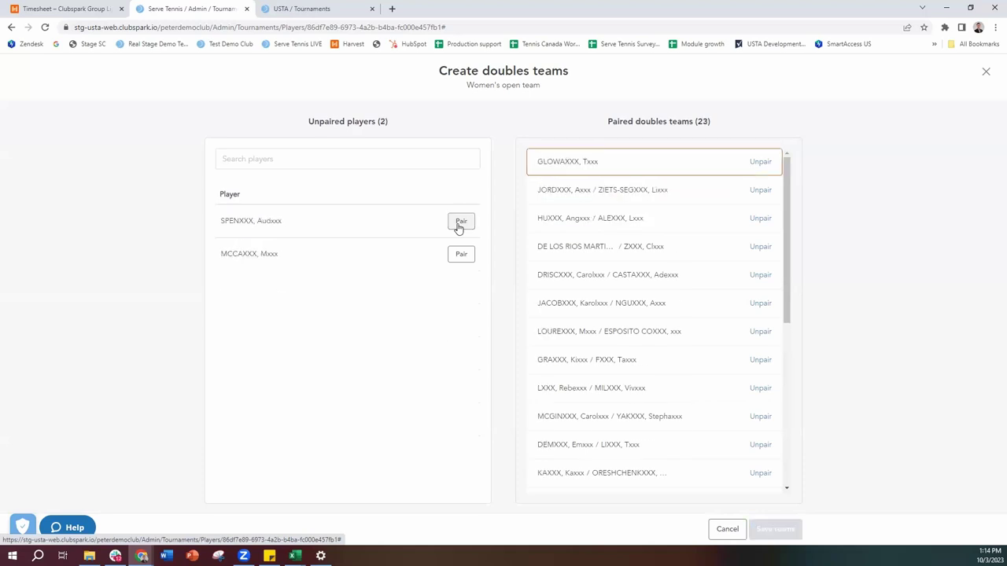
{"action": "left_click", "coordinate": [459, 228]}
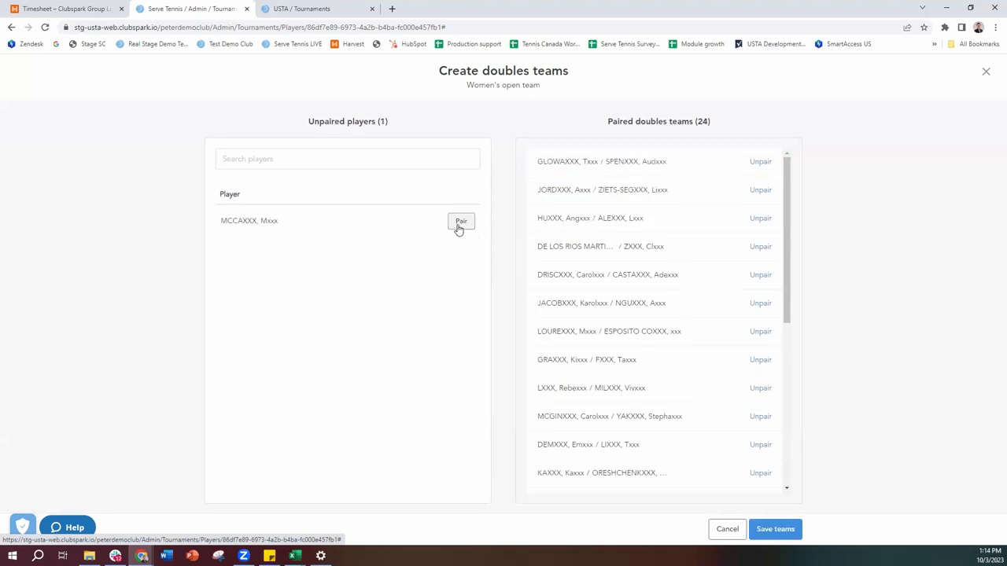
{"action": "left_click", "coordinate": [769, 533]}
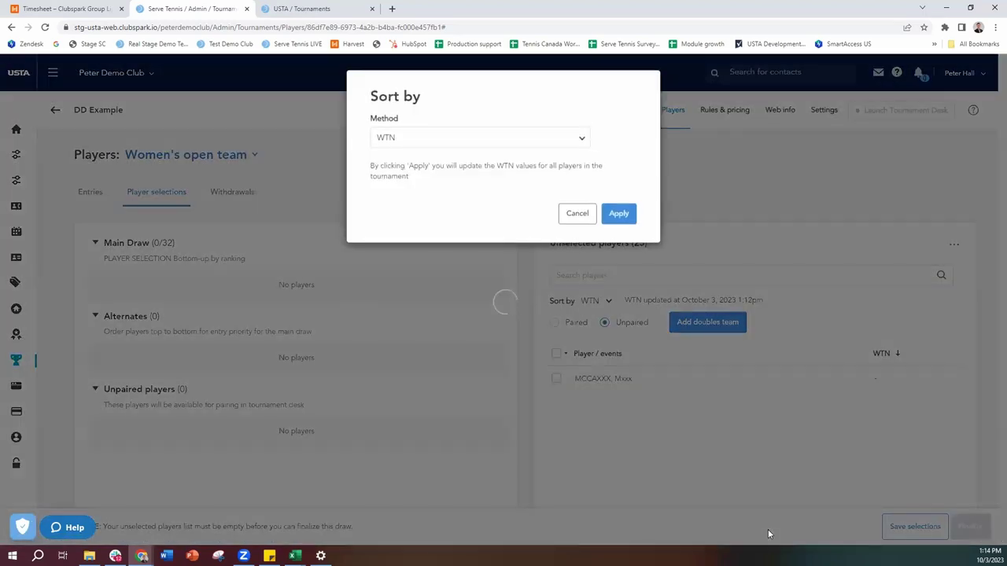
Apply the WTN sort and show the paired teams in the unselected list
{"action": "left_click", "coordinate": [626, 222]}
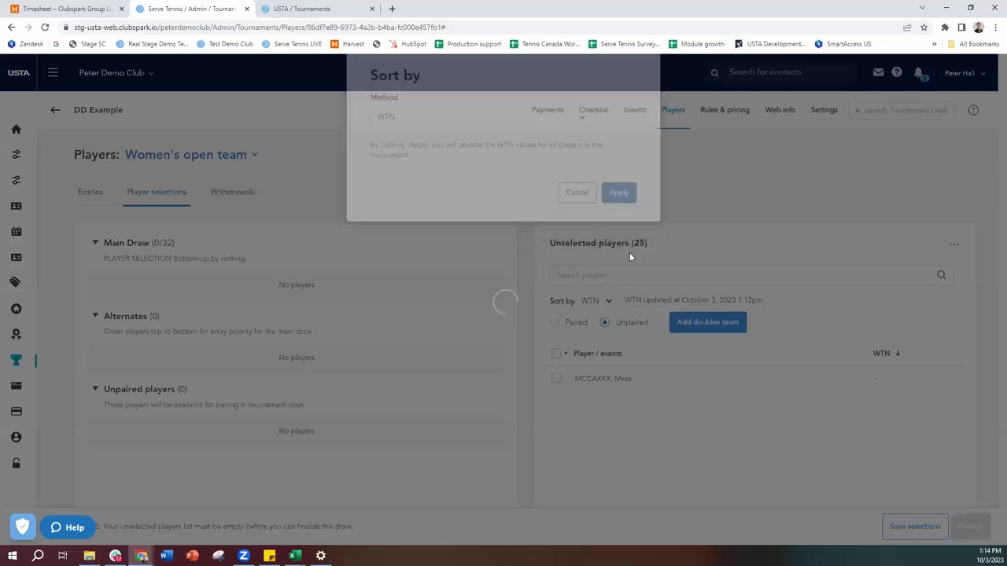
{"action": "left_click", "coordinate": [555, 324]}
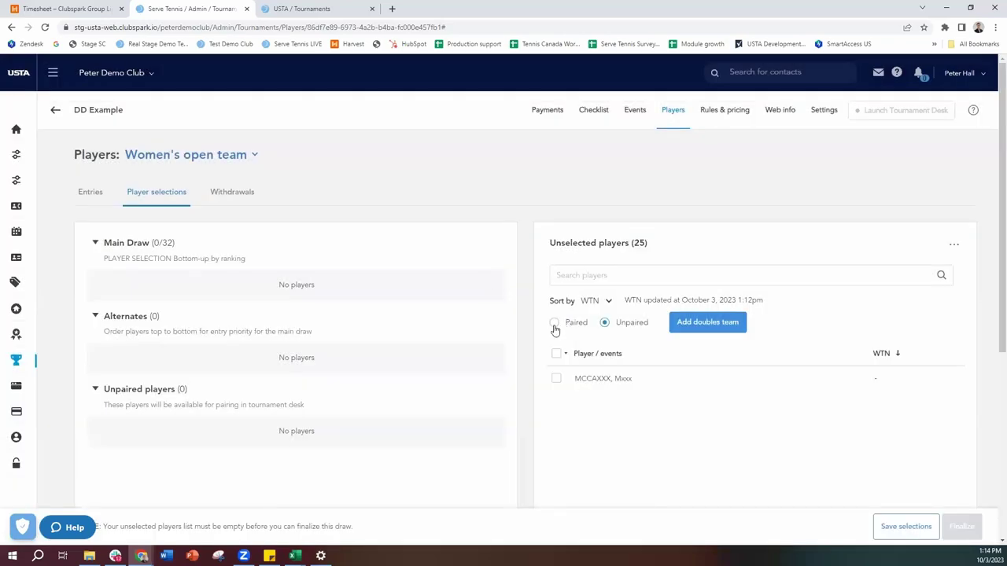
{"action": "scroll", "coordinate": [590, 383], "scroll_direction": "down", "scroll_amount": 1}
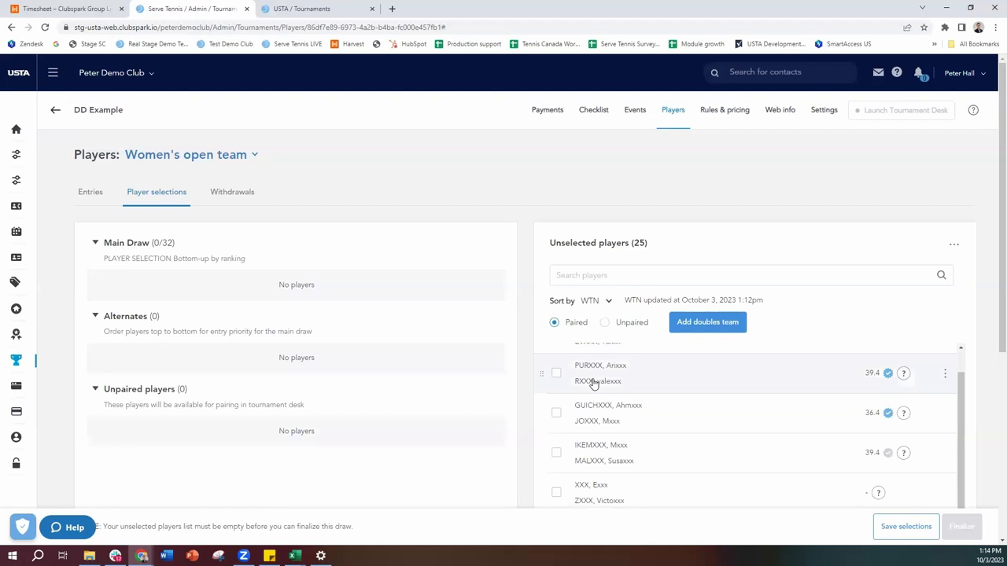
{"action": "left_click", "coordinate": [605, 326]}
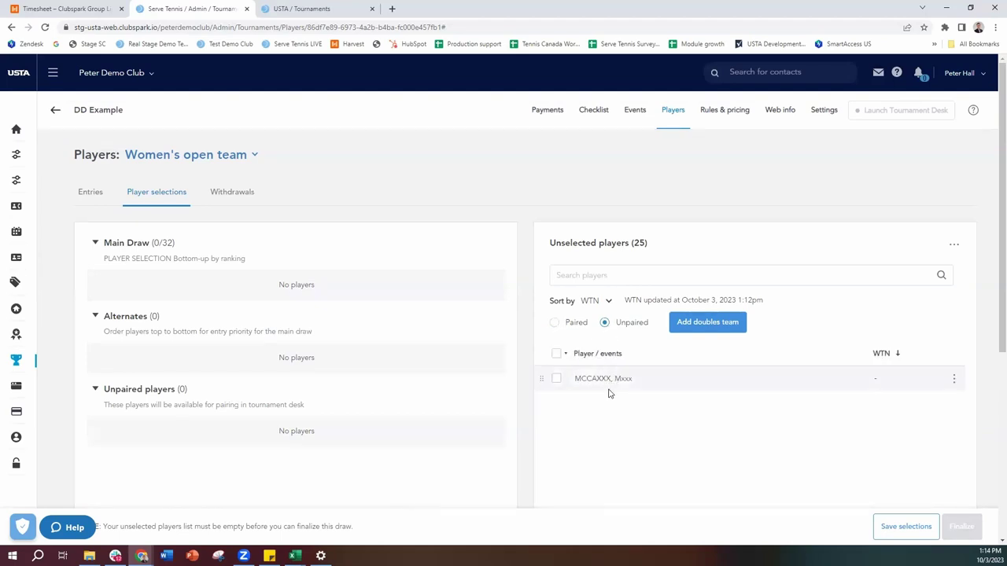
{"action": "left_click", "coordinate": [561, 327]}
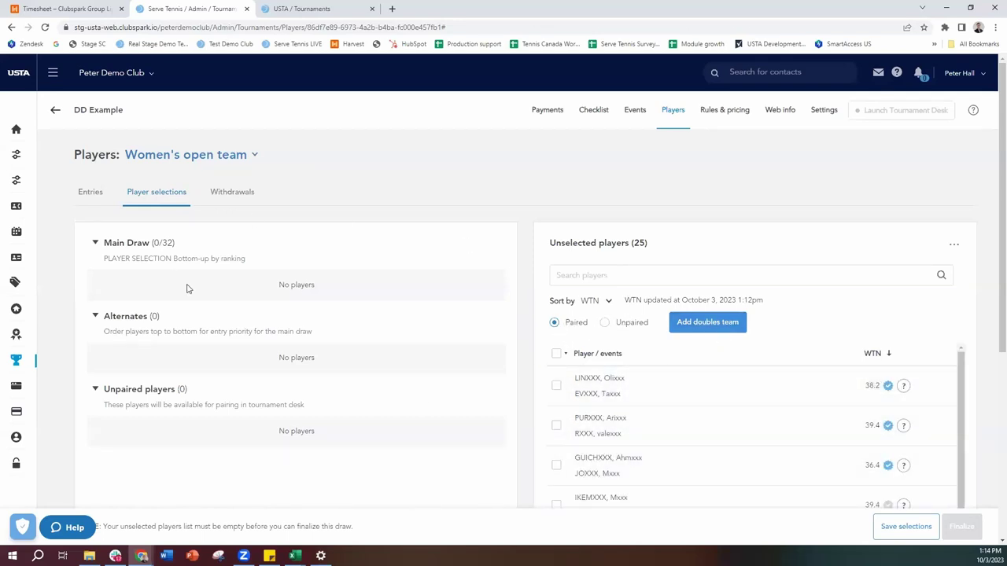
Sort the unselected paired teams by WTN in ascending order
{"action": "mouse_move", "coordinate": [544, 385]}
{"action": "left_mouse_down"}
{"action": "mouse_move", "coordinate": [418, 307]}
{"action": "mouse_move", "coordinate": [464, 327]}
{"action": "mouse_move", "coordinate": [519, 373]}
{"action": "mouse_move", "coordinate": [602, 398]}
{"action": "left_mouse_up"}
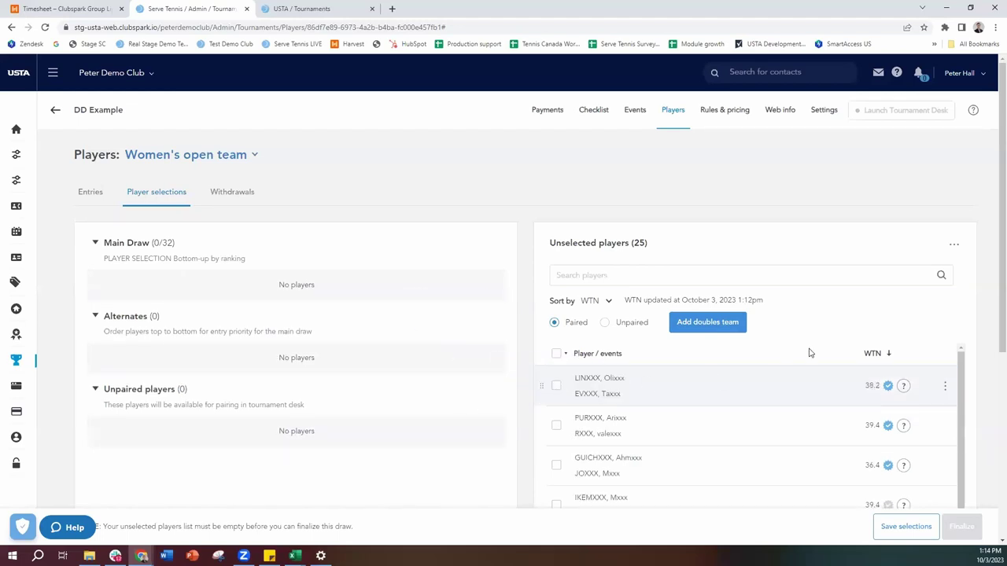
{"action": "left_click", "coordinate": [954, 246]}
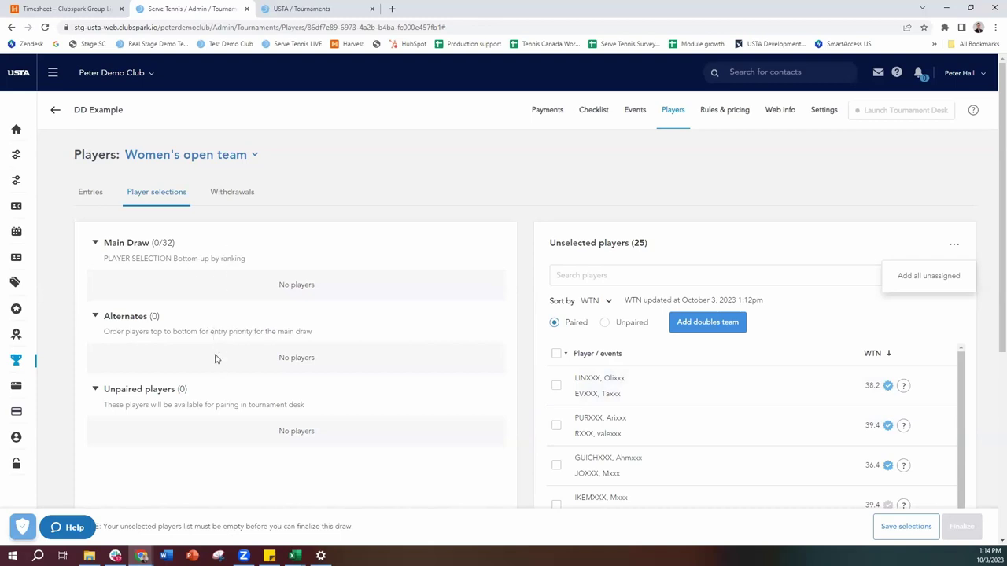
{"action": "left_click", "coordinate": [796, 252]}
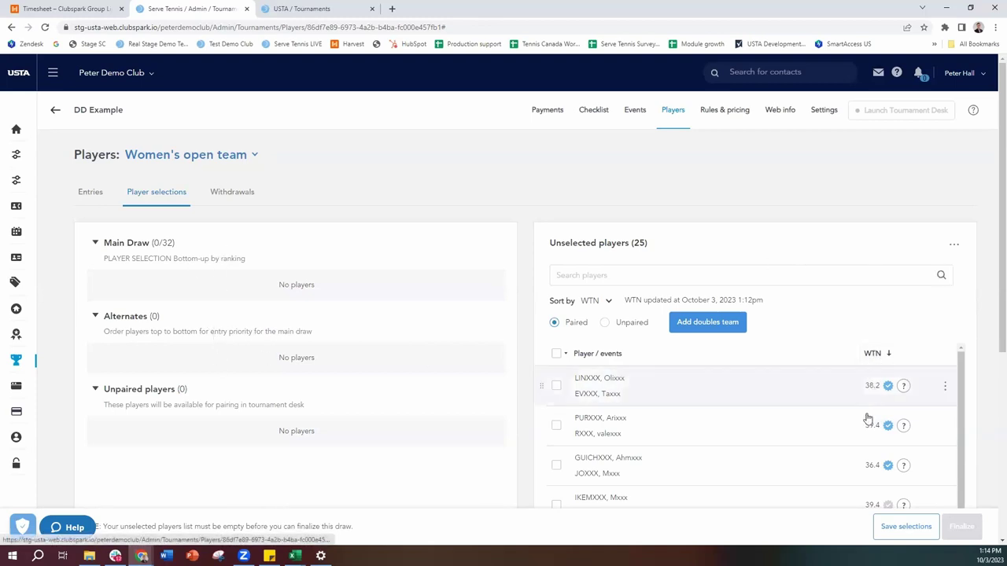
{"action": "left_click", "coordinate": [890, 354]}
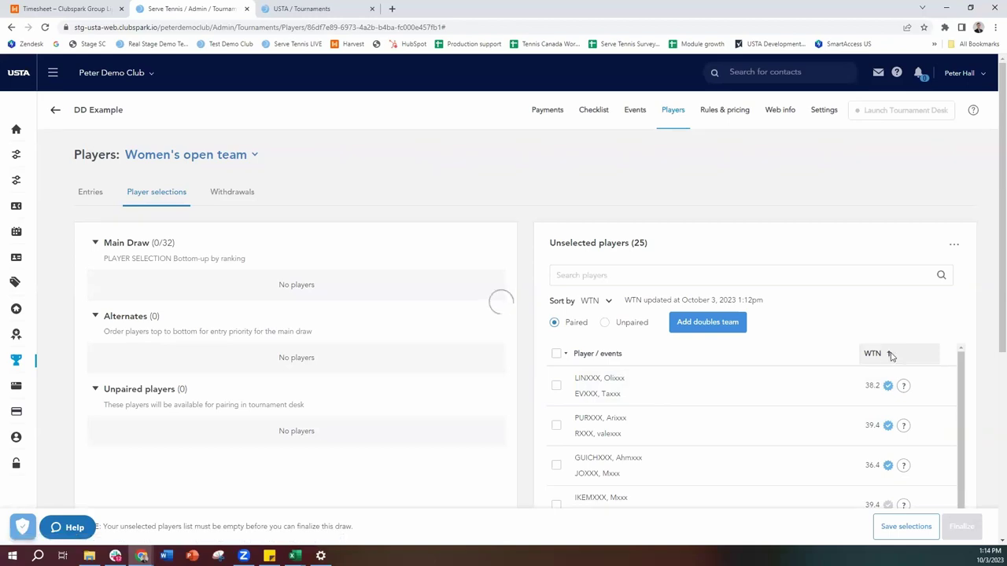
Move all 24 unselected teams into the main draw, save the selections, and finalize Women's open team
{"action": "left_click", "coordinate": [953, 246]}
{"action": "left_click", "coordinate": [928, 275]}
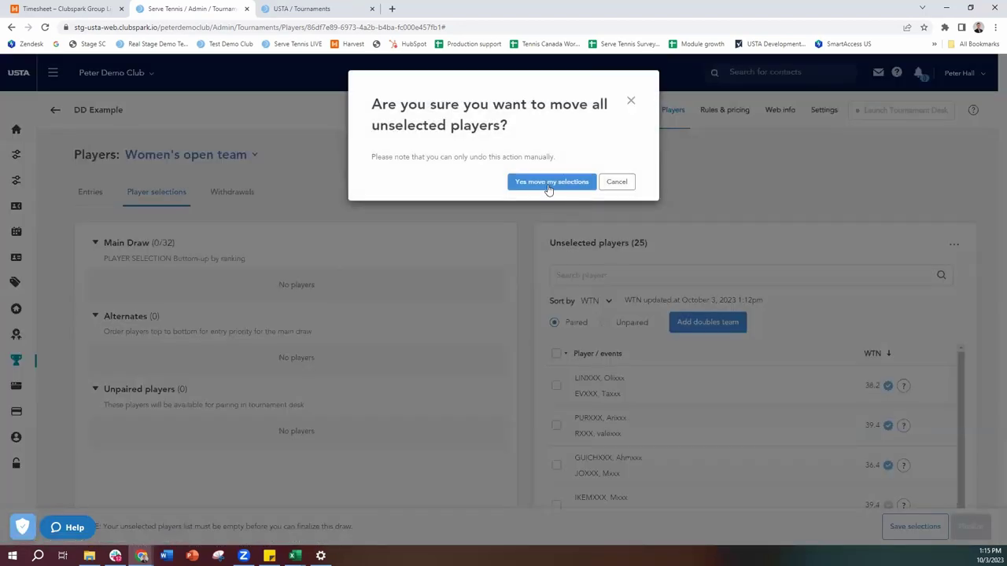
{"action": "left_click", "coordinate": [548, 189]}
{"action": "scroll", "coordinate": [214, 342], "scroll_direction": "down", "scroll_amount": 3}
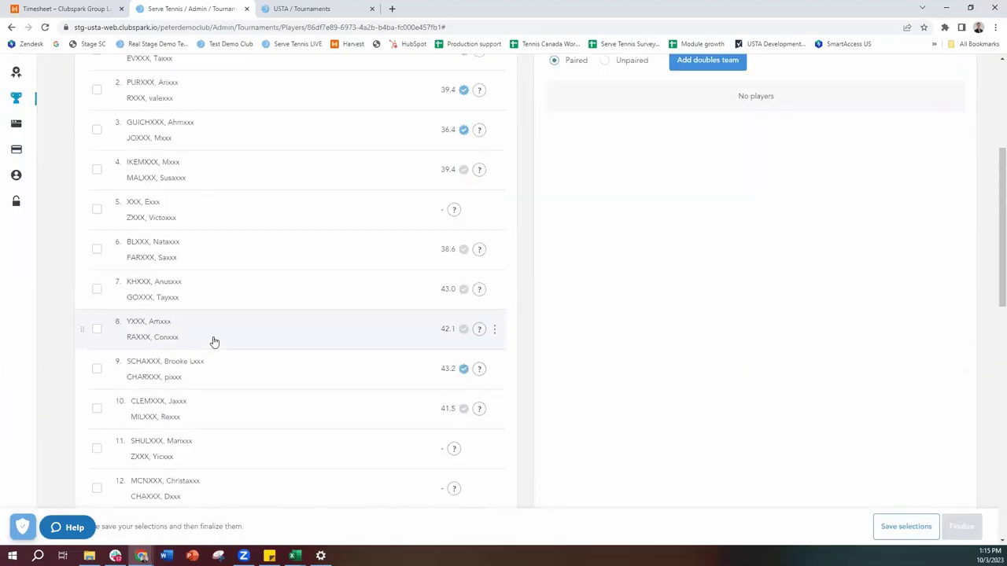
{"action": "scroll", "coordinate": [214, 342], "scroll_direction": "down", "scroll_amount": 10}
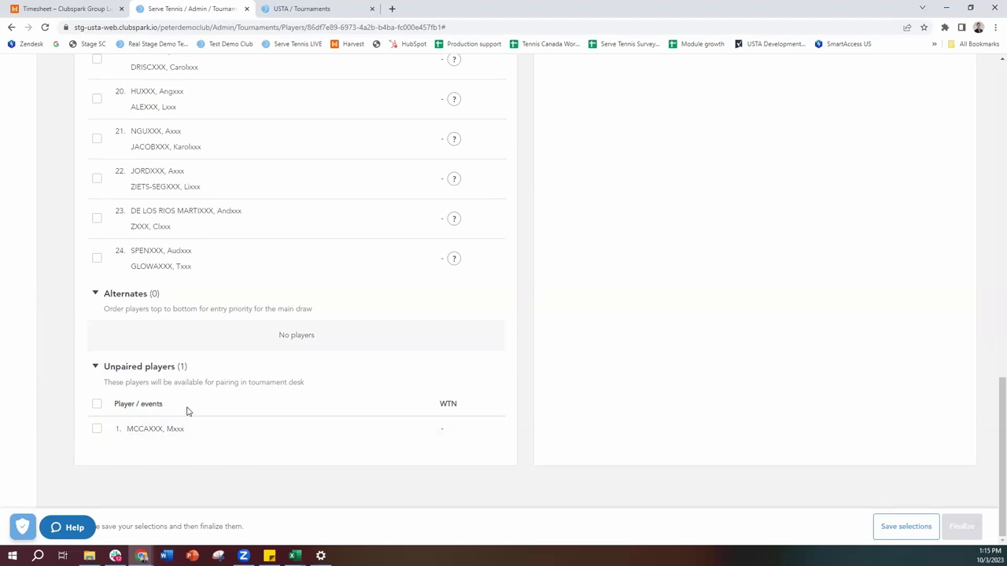
{"action": "left_click", "coordinate": [905, 537]}
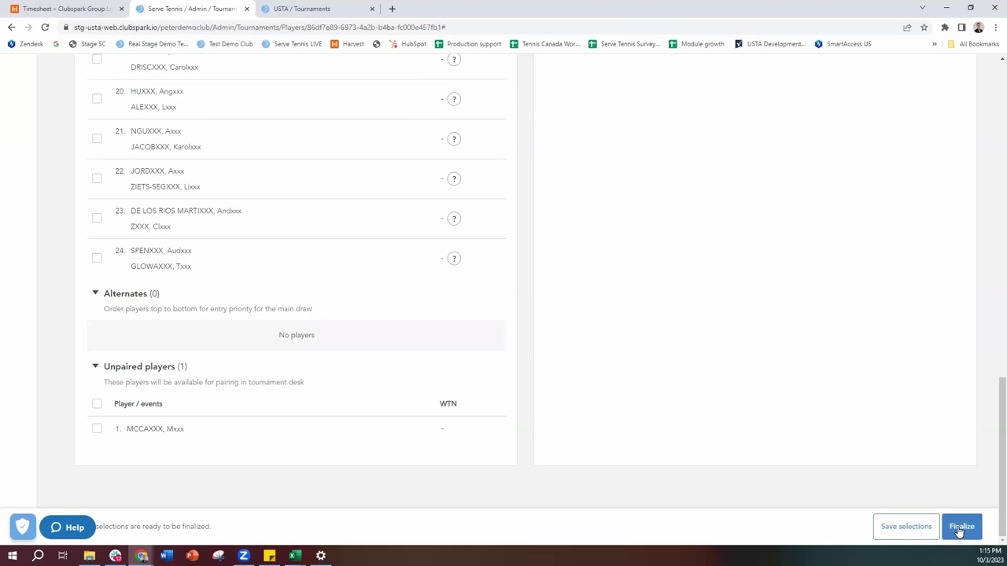
{"action": "left_click", "coordinate": [958, 533]}
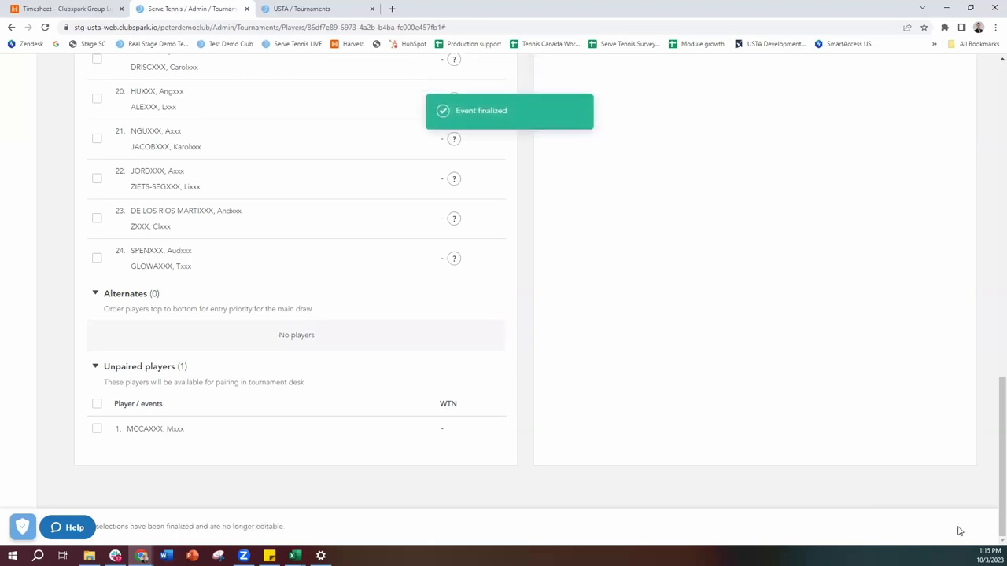
From the All events overview, charge the cards of all main-draw players
{"action": "scroll", "coordinate": [857, 493], "scroll_direction": "up", "scroll_amount": 15}
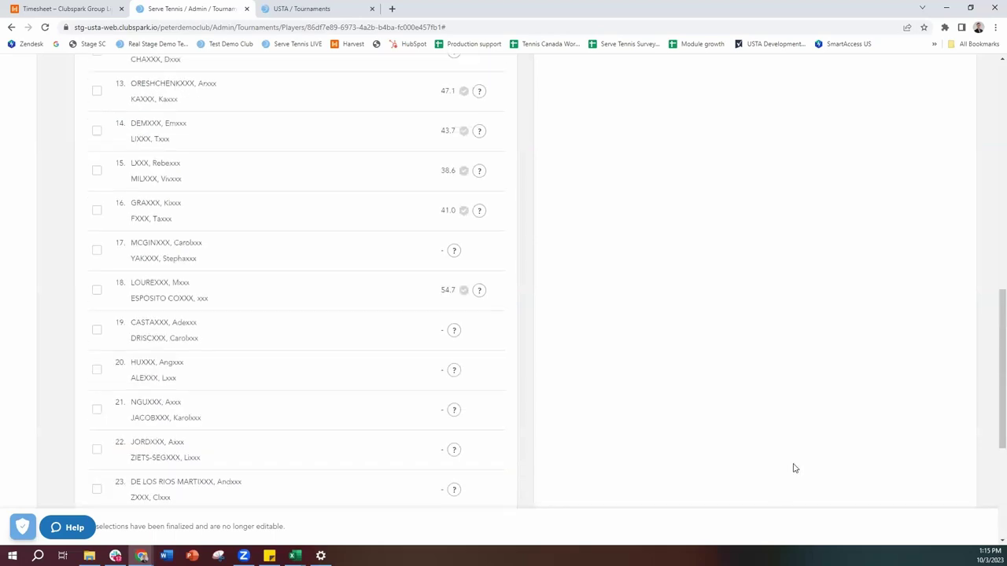
{"action": "left_click", "coordinate": [209, 158]}
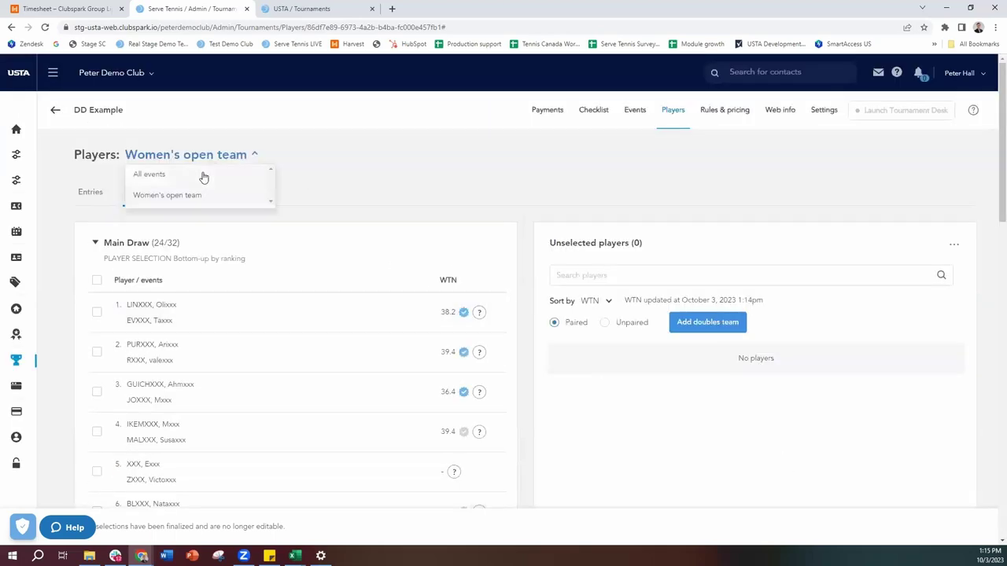
{"action": "left_click", "coordinate": [196, 174]}
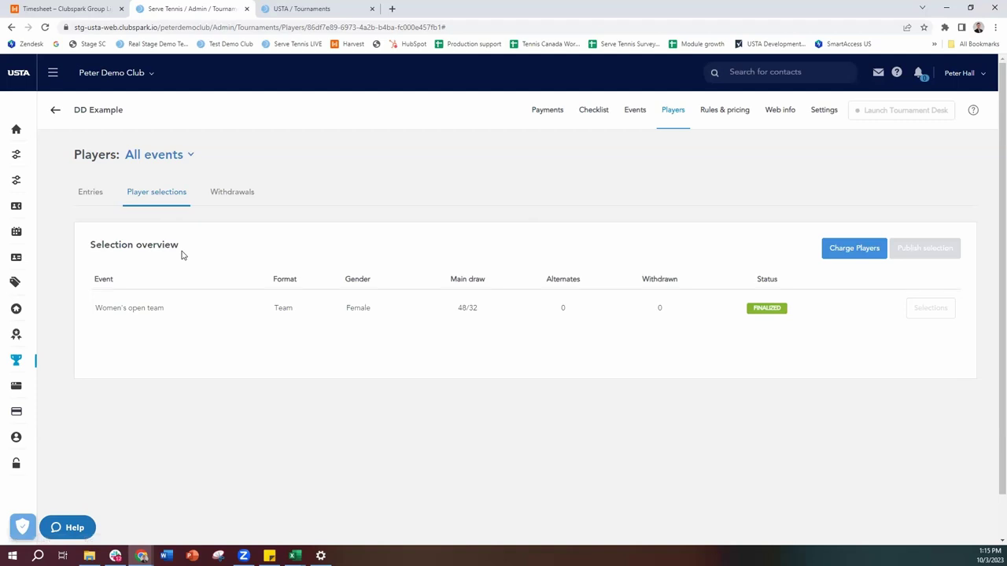
{"action": "left_click", "coordinate": [844, 255]}
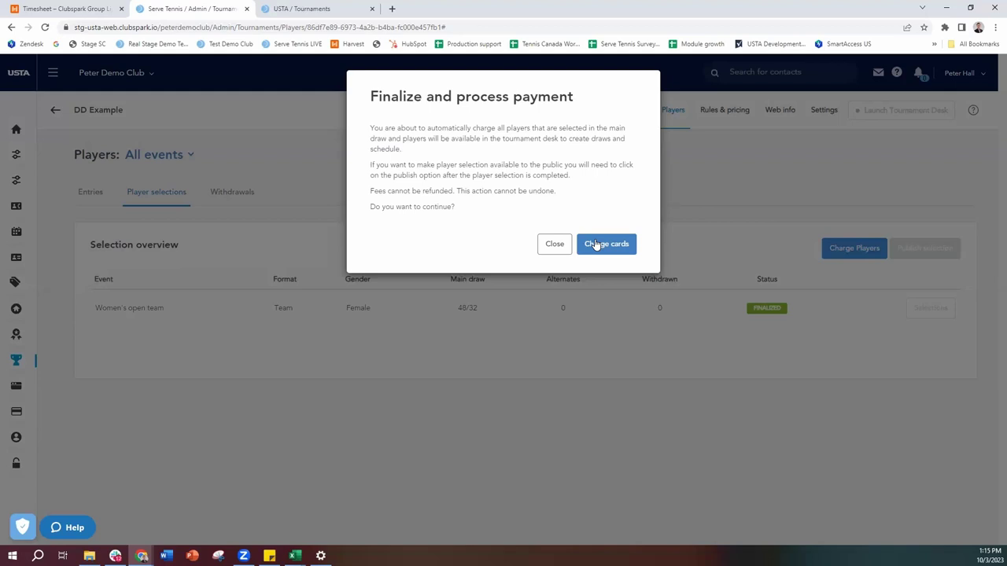
{"action": "left_click", "coordinate": [595, 245]}
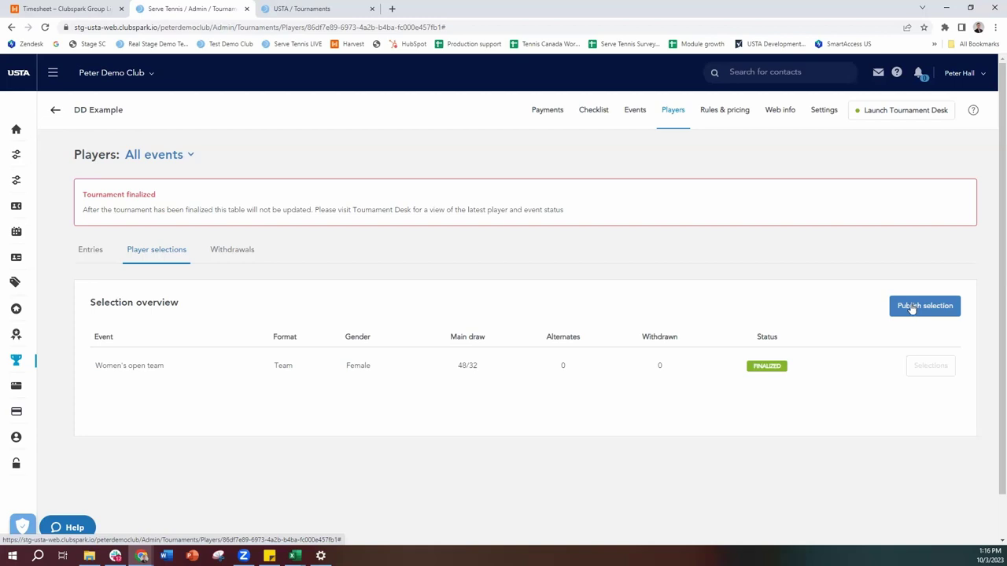
On the public USTA Tournaments page, try the Men's and Women's event filters
{"action": "left_click", "coordinate": [293, 10]}
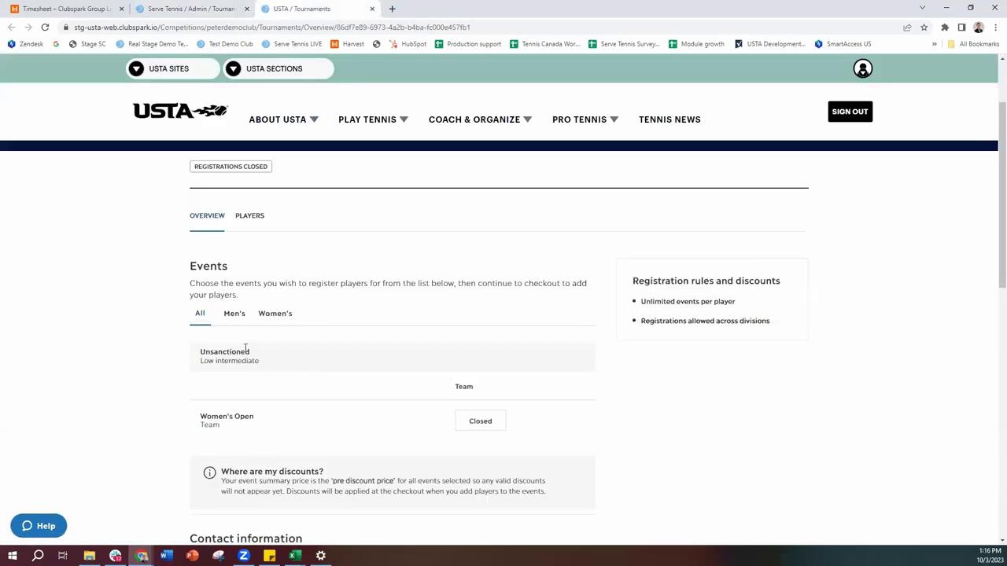
{"action": "left_click", "coordinate": [234, 316]}
{"action": "left_click", "coordinate": [271, 314]}
{"action": "scroll", "coordinate": [260, 346], "scroll_direction": "down", "scroll_amount": 1}
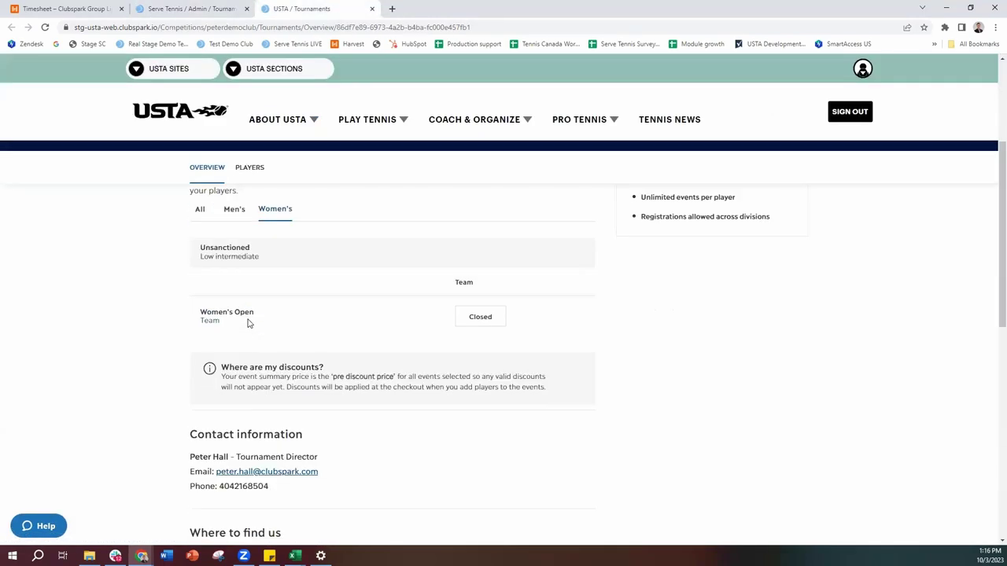
Reload the public page and open the Players entry list
{"action": "left_click", "coordinate": [45, 28]}
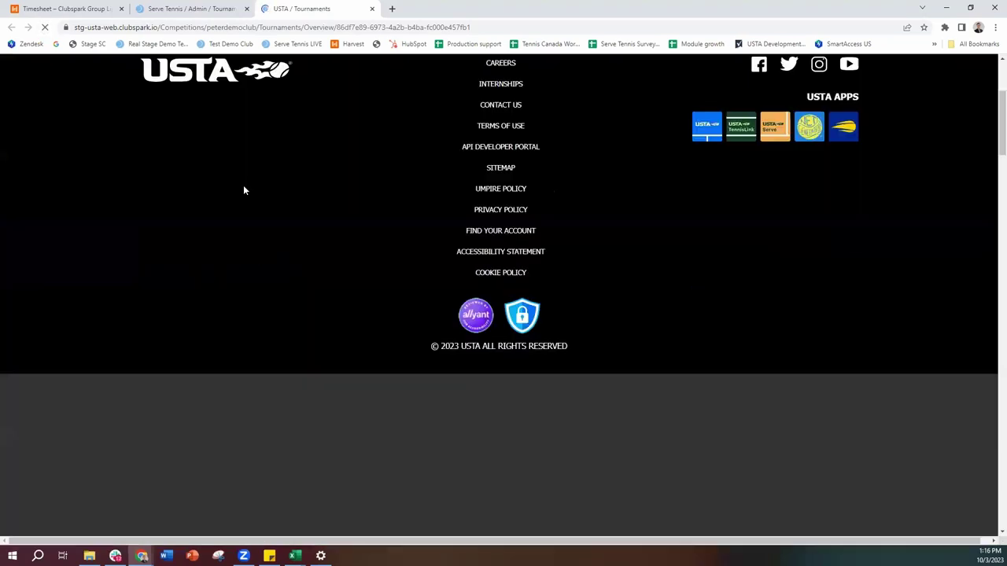
{"action": "scroll", "coordinate": [252, 229], "scroll_direction": "up", "scroll_amount": 2}
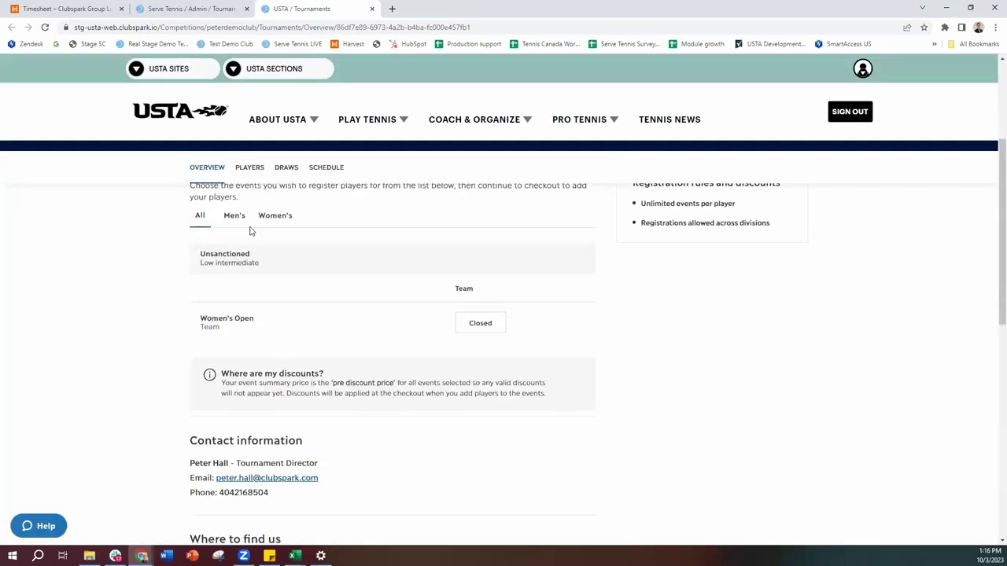
{"action": "left_click", "coordinate": [254, 273]}
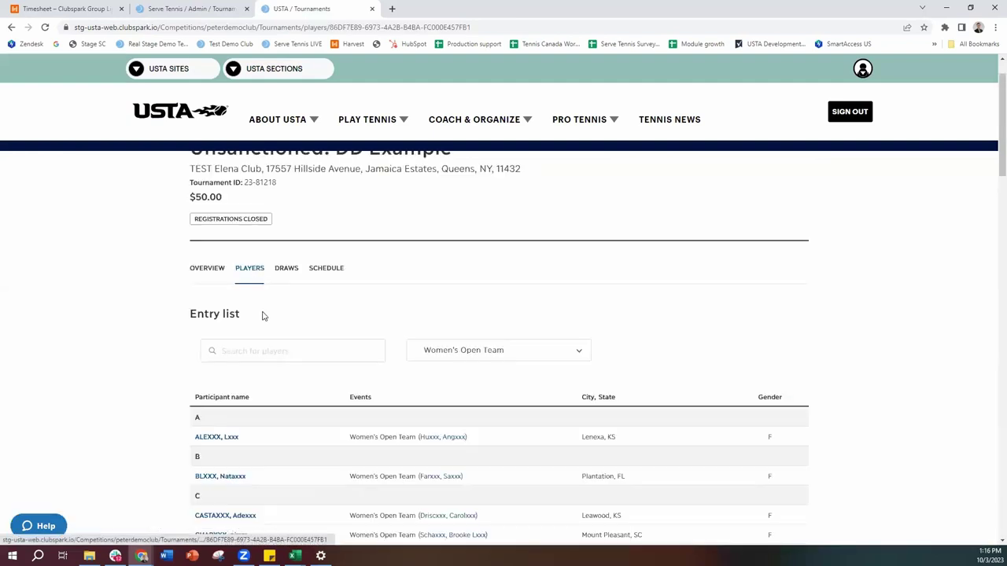
{"action": "scroll", "coordinate": [255, 336], "scroll_direction": "down", "scroll_amount": 2}
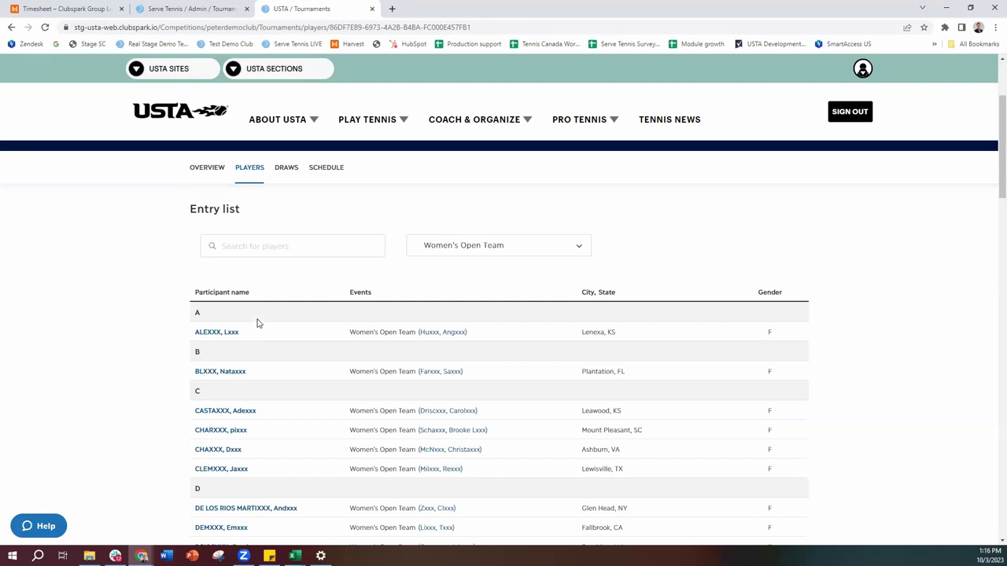
Publish the Women's open team selection in admin, then reload the public tournament page
{"action": "left_click", "coordinate": [193, 9]}
{"action": "left_click", "coordinate": [911, 315]}
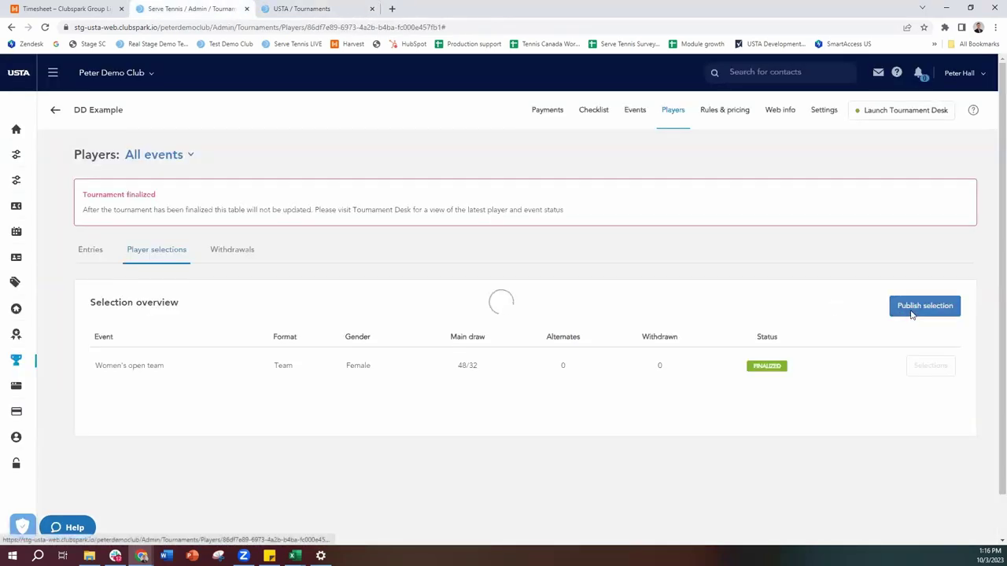
{"action": "left_click", "coordinate": [309, 8]}
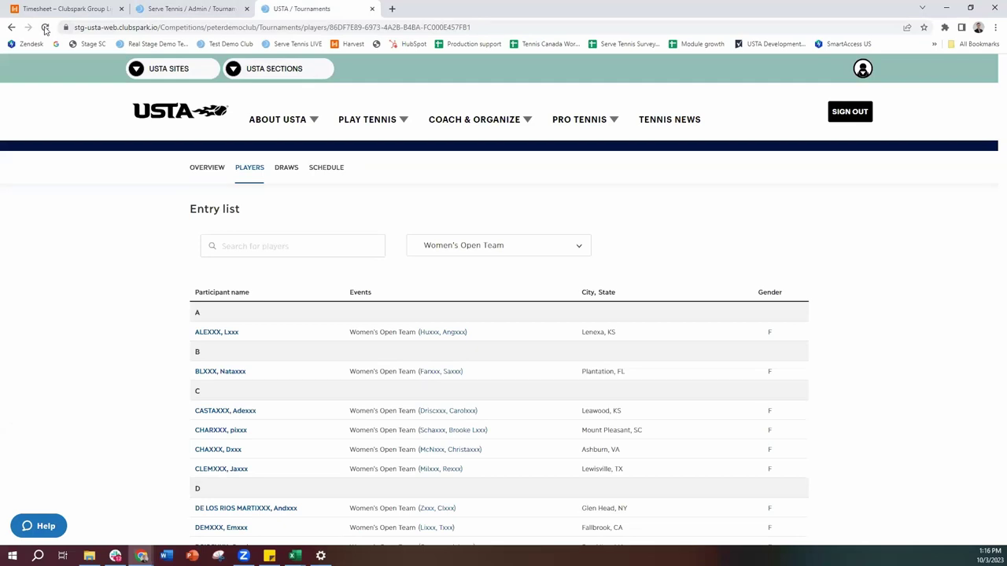
{"action": "left_click", "coordinate": [45, 26]}
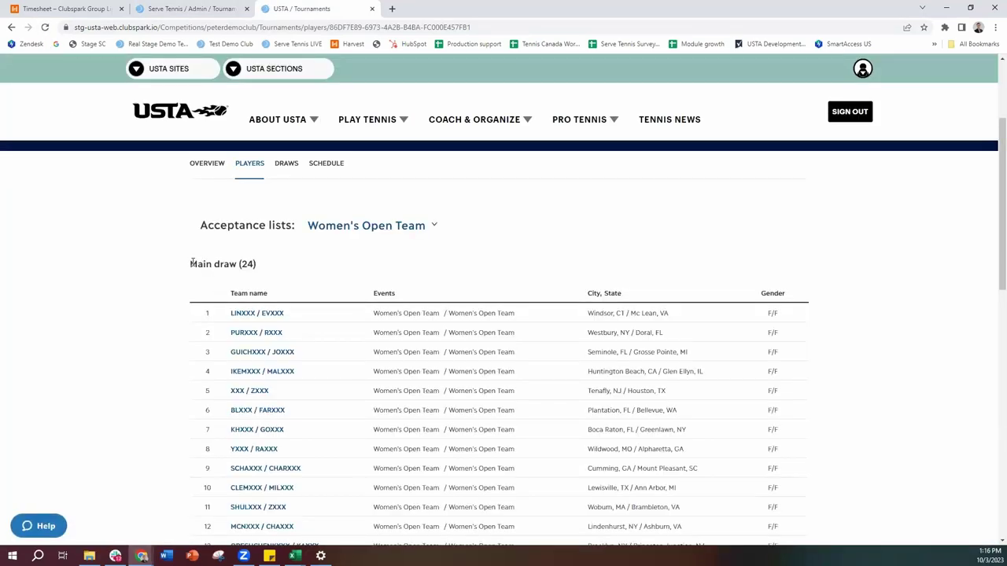
Verify the Main draw (24) list and Acceptance lists, then return to the Serve Tennis admin
{"action": "left_click_drag", "start_coordinate": [191, 264], "coordinate": [267, 269]}
{"action": "scroll", "coordinate": [338, 330], "scroll_direction": "down", "scroll_amount": 5}
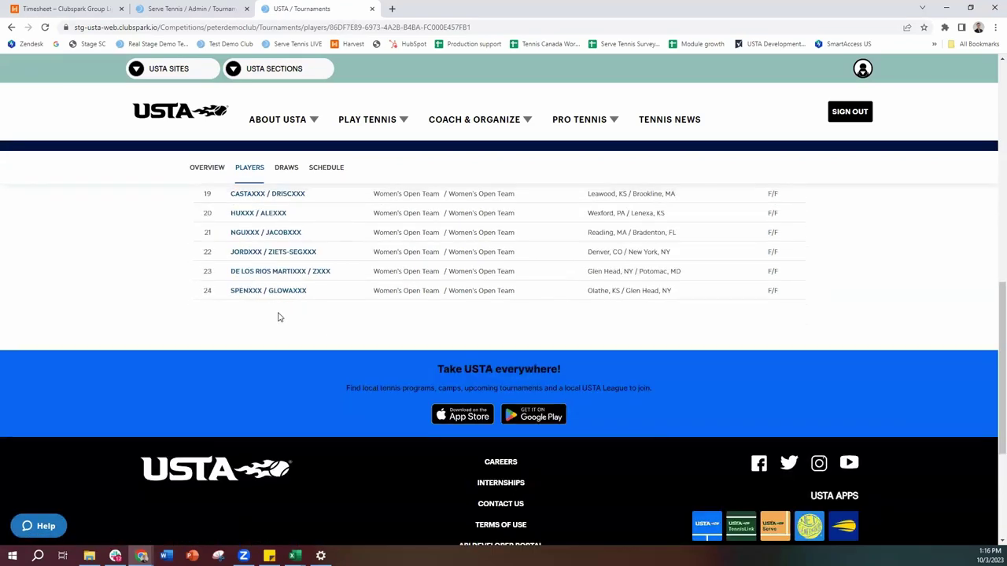
{"action": "scroll", "coordinate": [279, 318], "scroll_direction": "up", "scroll_amount": 5}
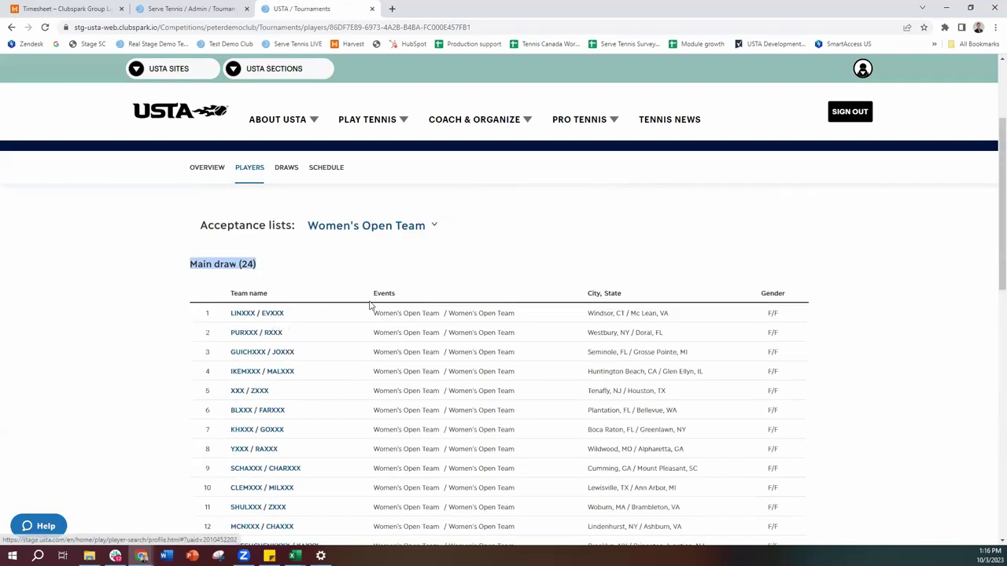
{"action": "left_click", "coordinate": [354, 229]}
{"action": "left_click", "coordinate": [339, 271]}
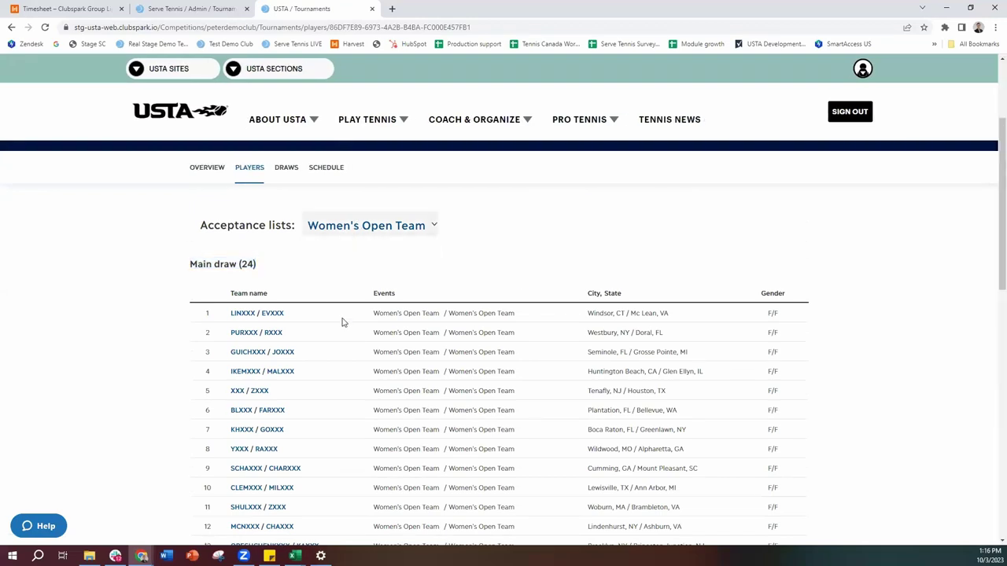
{"action": "scroll", "coordinate": [339, 324], "scroll_direction": "down", "scroll_amount": 5}
{"action": "scroll", "coordinate": [318, 344], "scroll_direction": "up", "scroll_amount": 5}
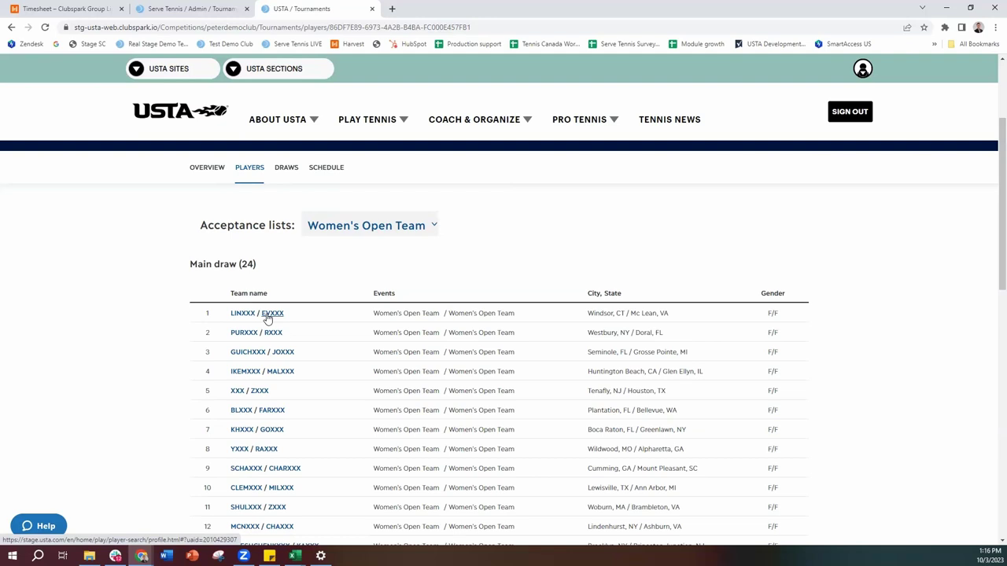
{"action": "left_click", "coordinate": [213, 8]}
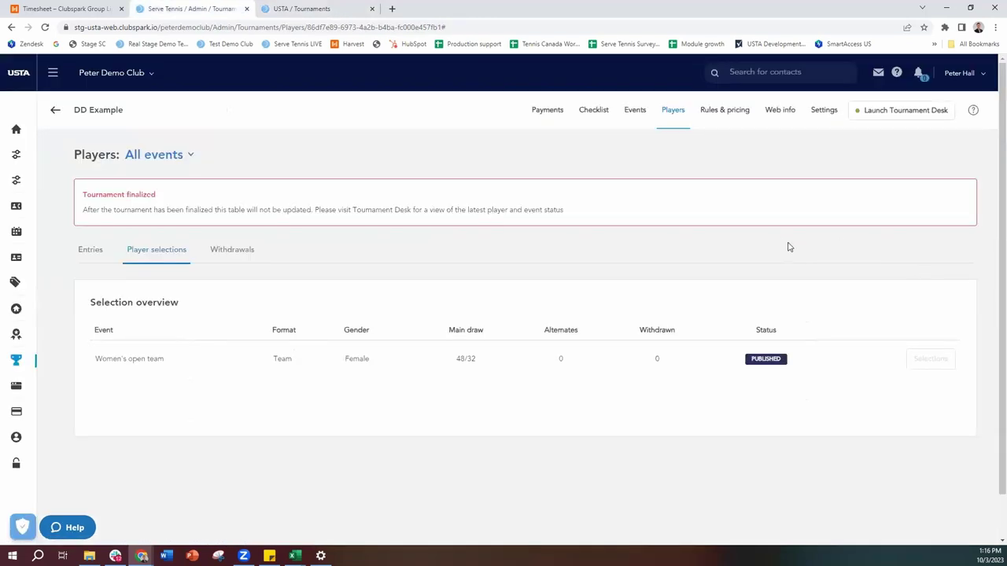
Launch Tournament Desk for DD Example and select all 49 participants in the Participants list
{"action": "left_click", "coordinate": [886, 111]}
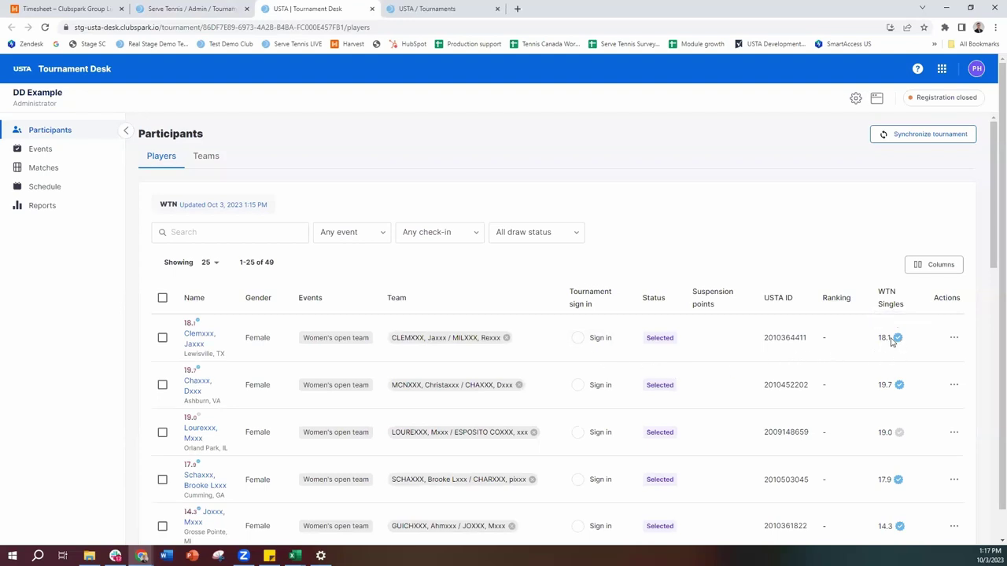
{"action": "left_click", "coordinate": [162, 337]}
{"action": "left_click", "coordinate": [163, 385]}
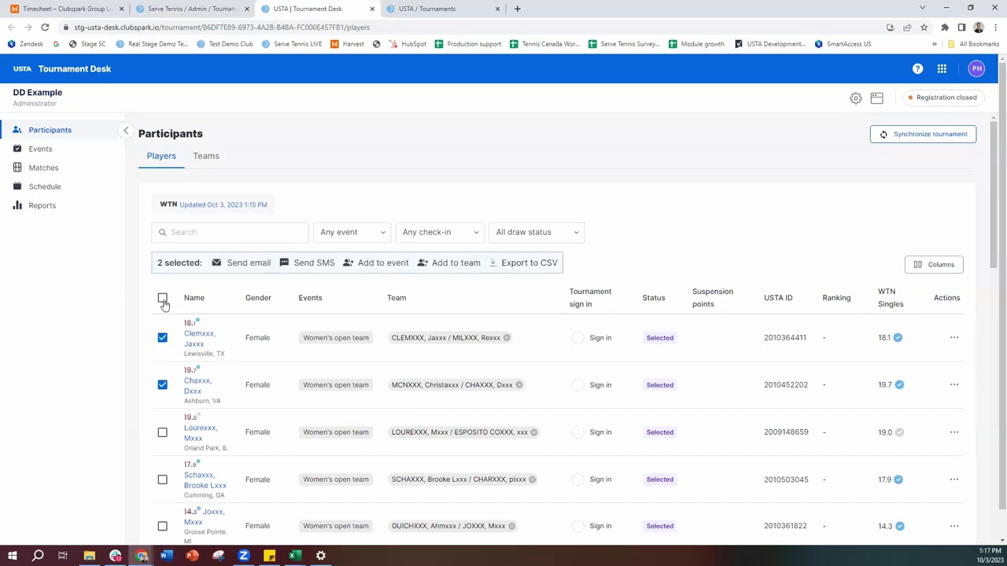
{"action": "left_click", "coordinate": [162, 299]}
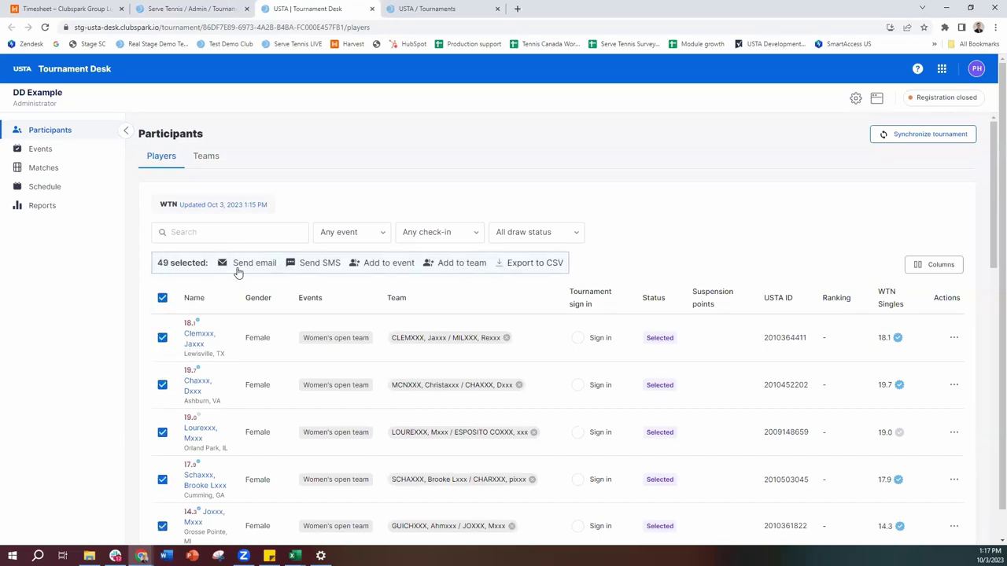
Start an email and then an SMS to the 49 selected players, cancelling both unsent
{"action": "left_click", "coordinate": [239, 270]}
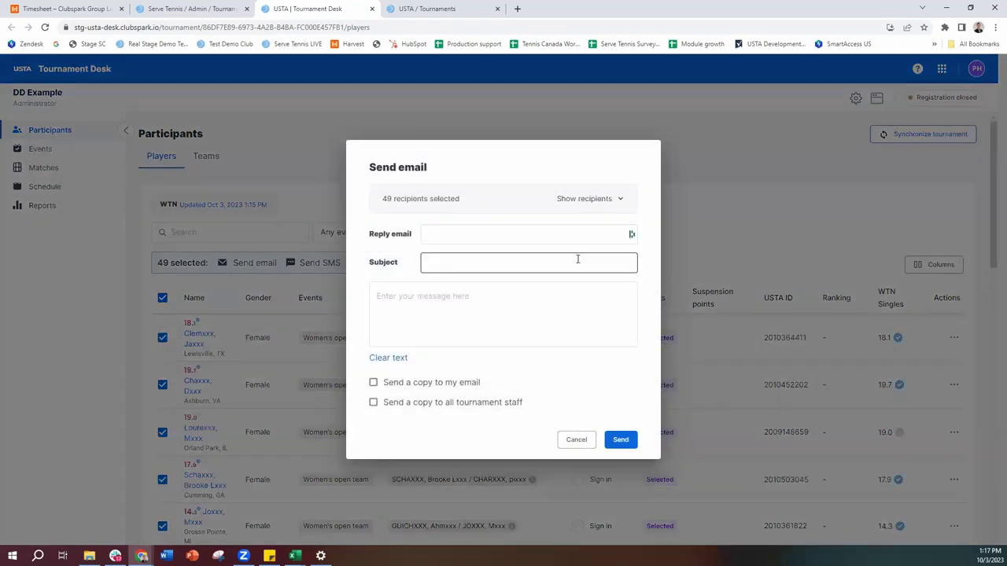
{"action": "left_click", "coordinate": [566, 444]}
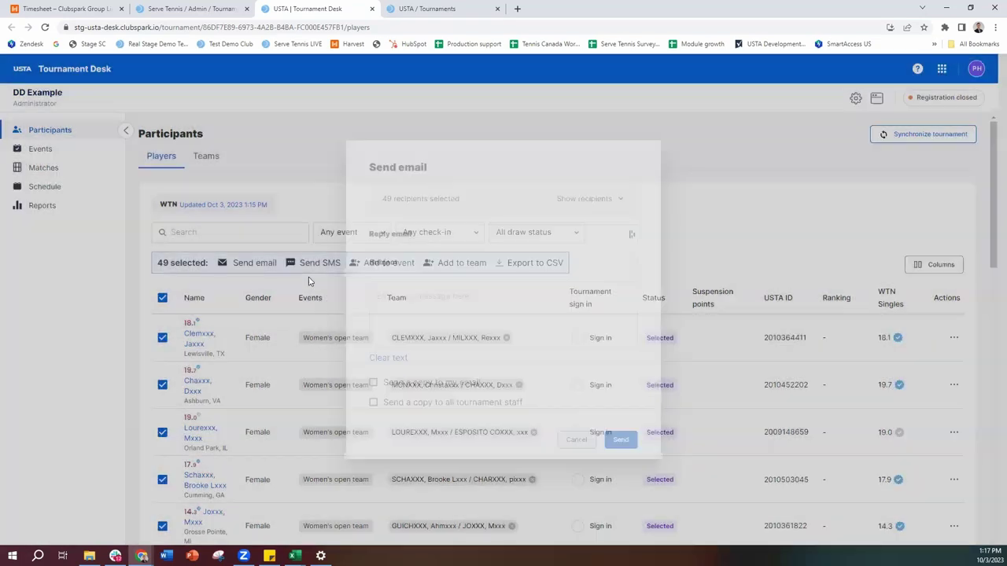
{"action": "left_click", "coordinate": [311, 266]}
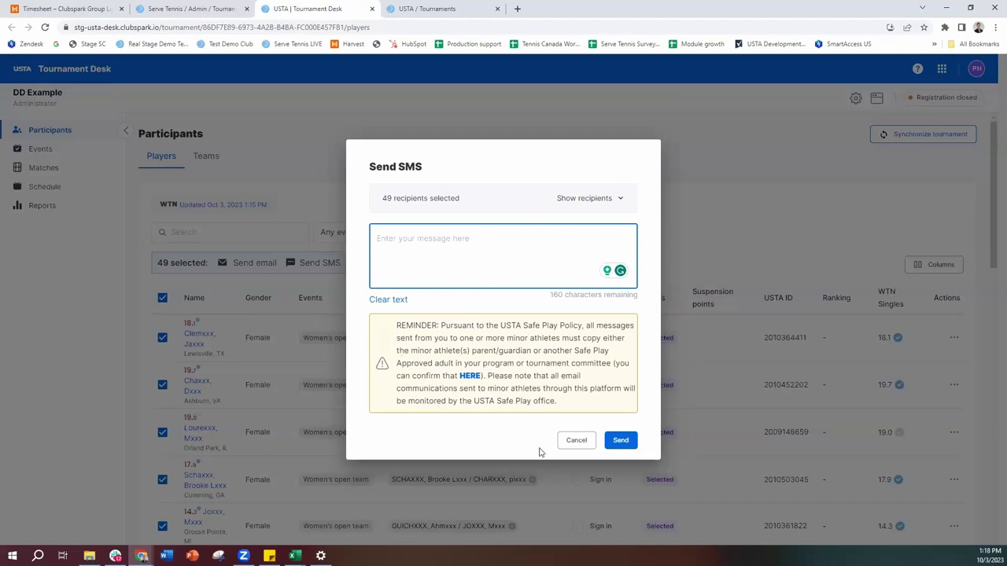
{"action": "left_click", "coordinate": [576, 439]}
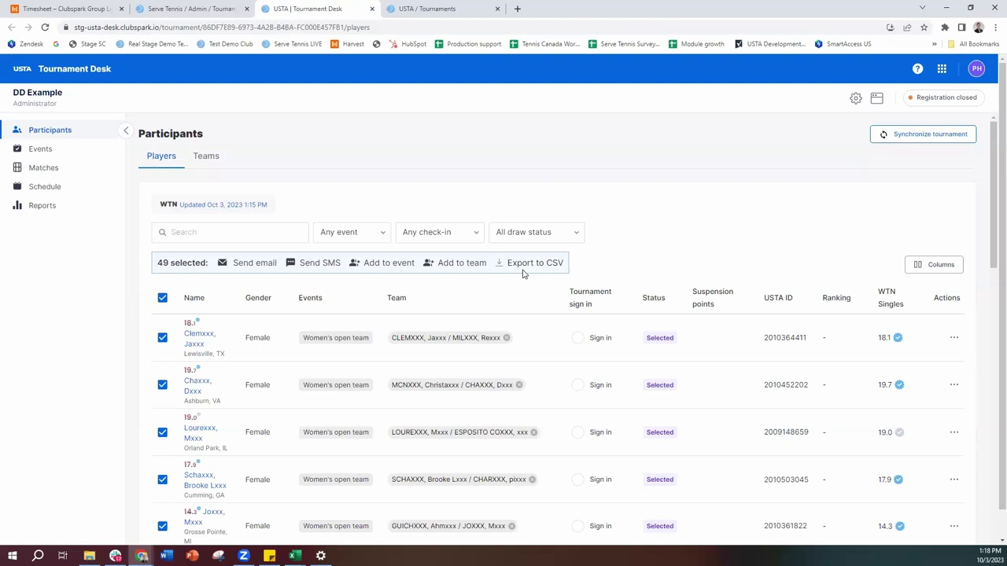
Review the 24 teams and the first team's two-player roster, then go to the Events list
{"action": "left_click", "coordinate": [205, 161]}
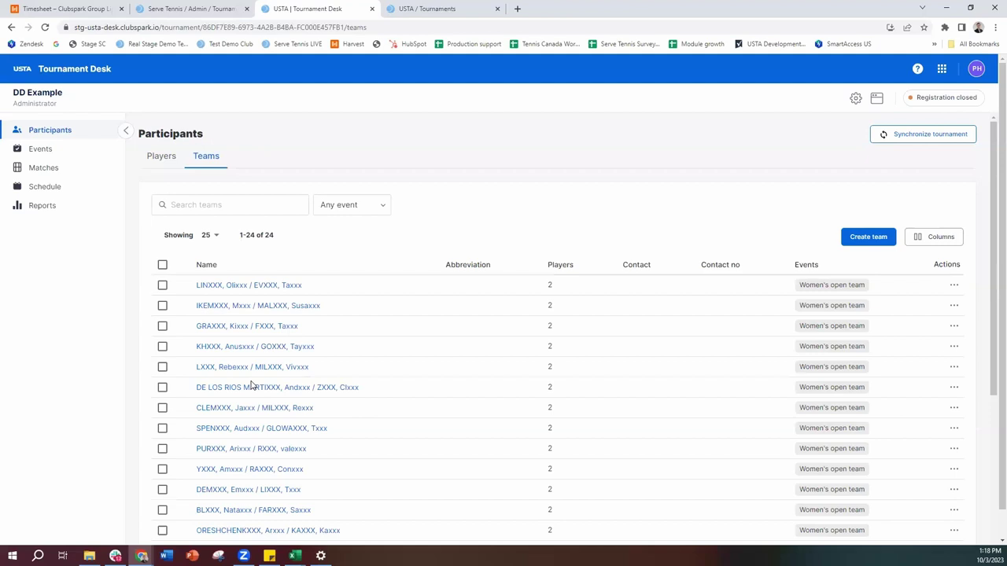
{"action": "left_click", "coordinate": [211, 285]}
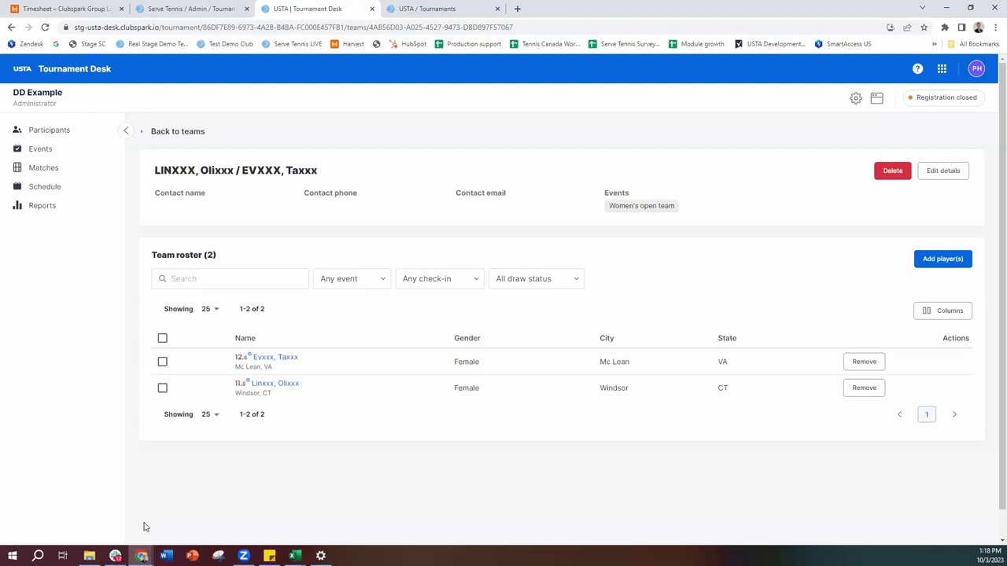
{"action": "left_click", "coordinate": [39, 154]}
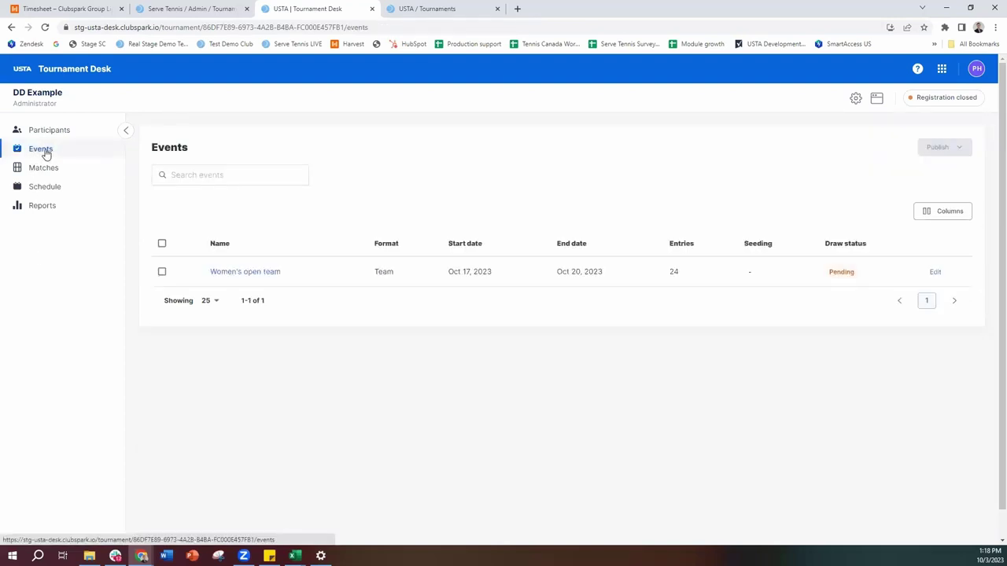
Open Women's open team and scroll its 24 selected teams down to the empty Alternate teams section
{"action": "left_click", "coordinate": [243, 273]}
{"action": "scroll", "coordinate": [291, 362], "scroll_direction": "down", "scroll_amount": 3}
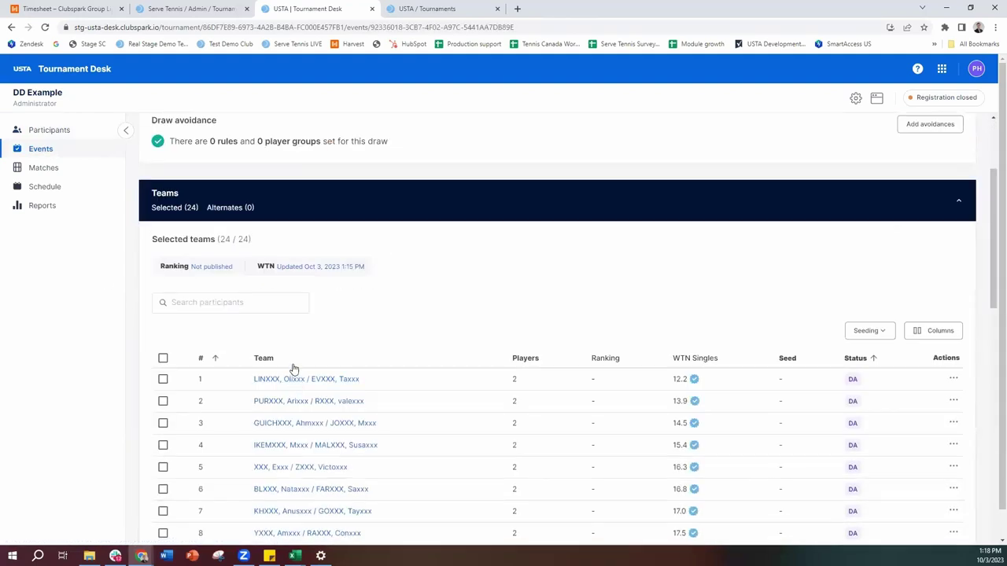
{"action": "scroll", "coordinate": [262, 248], "scroll_direction": "up", "scroll_amount": 2}
{"action": "scroll", "coordinate": [288, 288], "scroll_direction": "down", "scroll_amount": 4}
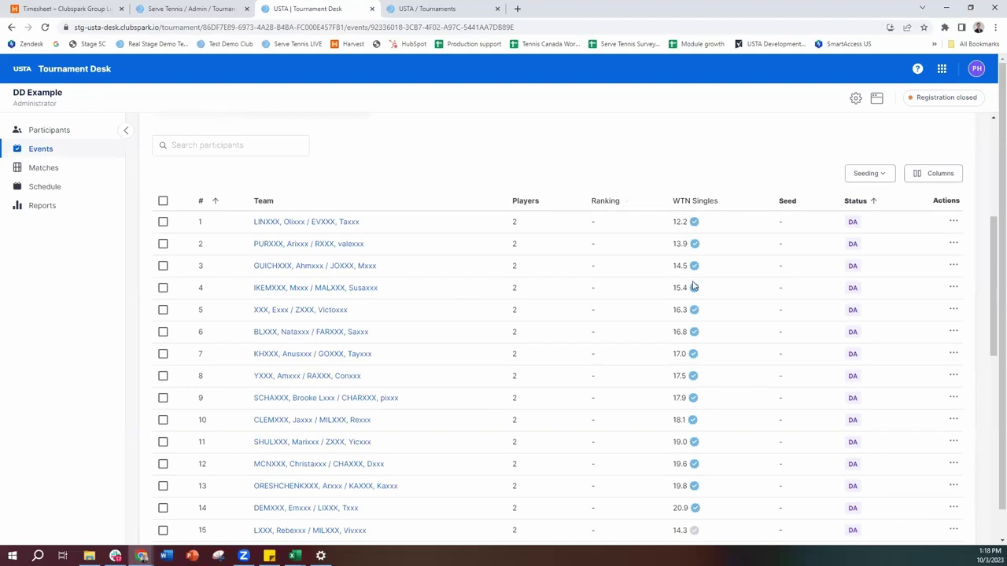
{"action": "scroll", "coordinate": [795, 306], "scroll_direction": "down", "scroll_amount": 3}
{"action": "scroll", "coordinate": [795, 302], "scroll_direction": "up", "scroll_amount": 3}
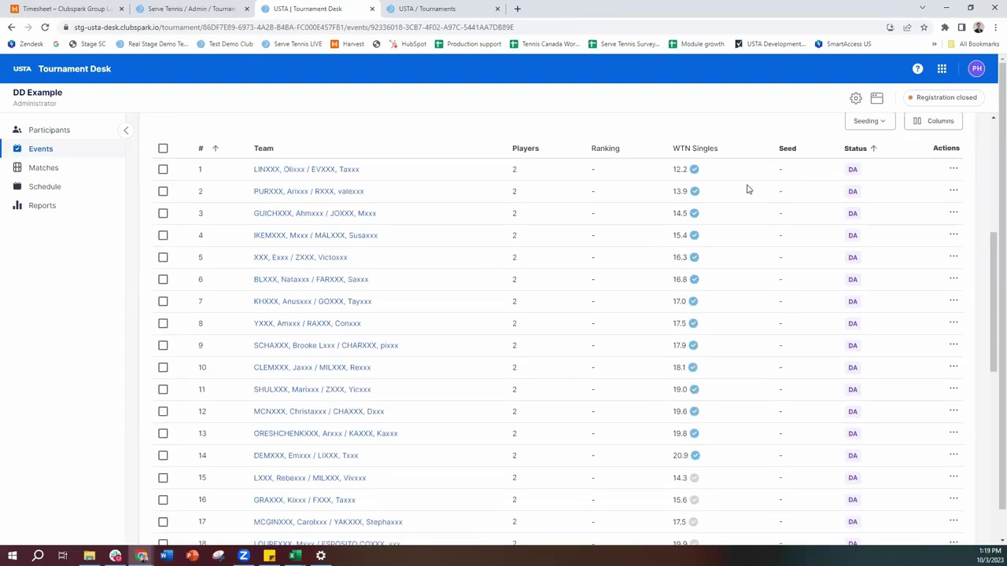
{"action": "scroll", "coordinate": [330, 304], "scroll_direction": "down", "scroll_amount": 5}
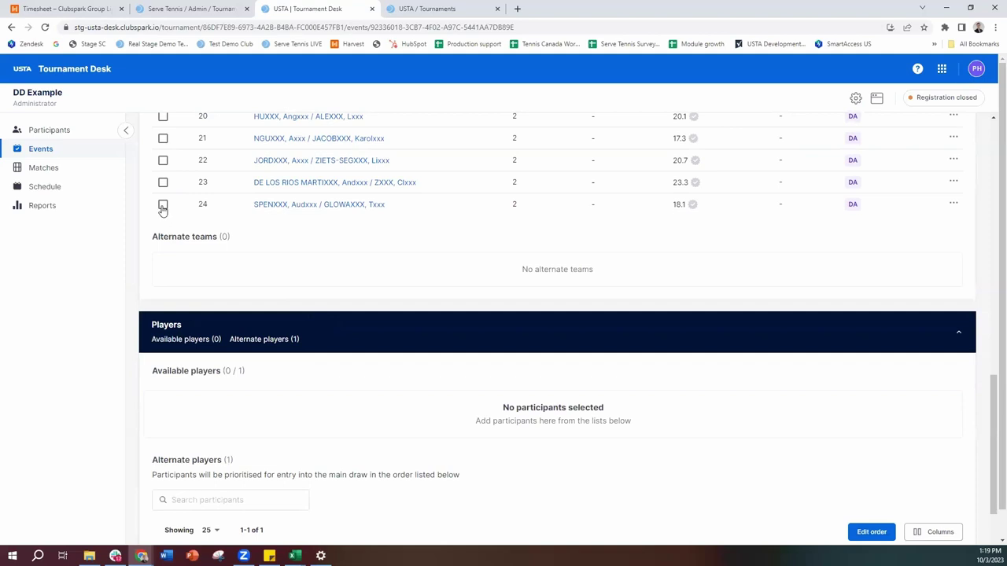
Move team 24 from the selected teams to the alternates
{"action": "left_click", "coordinate": [163, 206]}
{"action": "scroll", "coordinate": [157, 260], "scroll_direction": "up", "scroll_amount": 9}
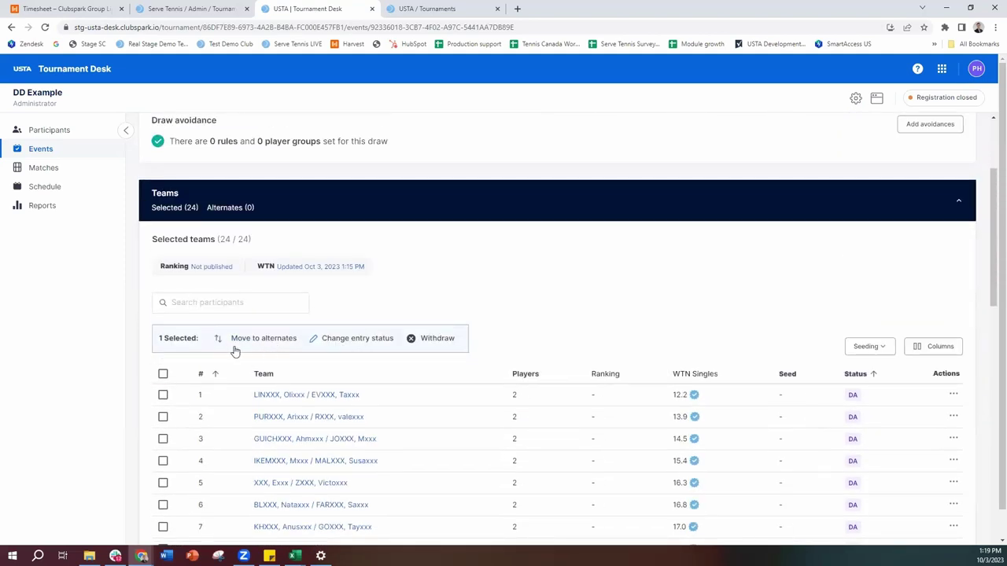
{"action": "left_click", "coordinate": [236, 338]}
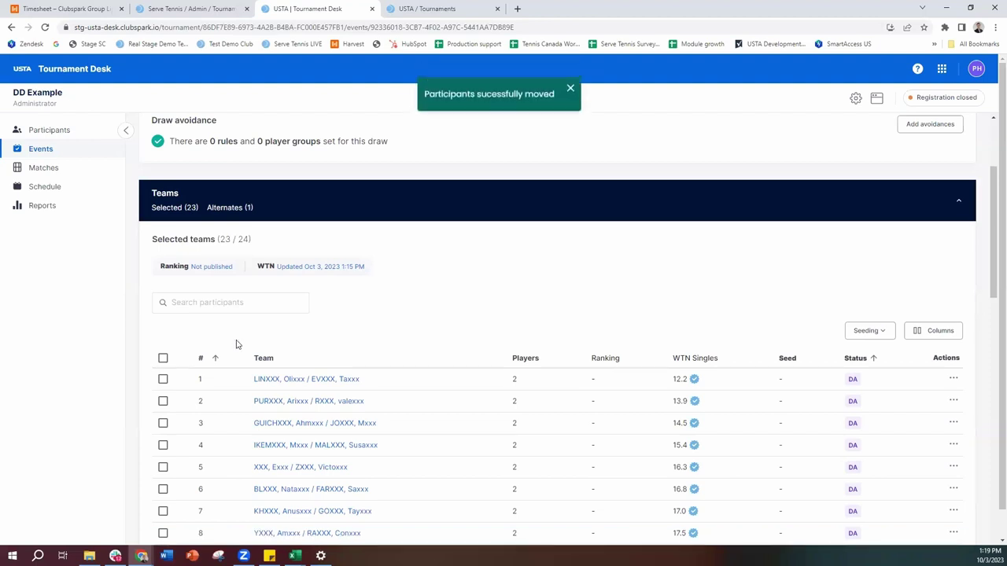
{"action": "scroll", "coordinate": [236, 341], "scroll_direction": "down", "scroll_amount": 10}
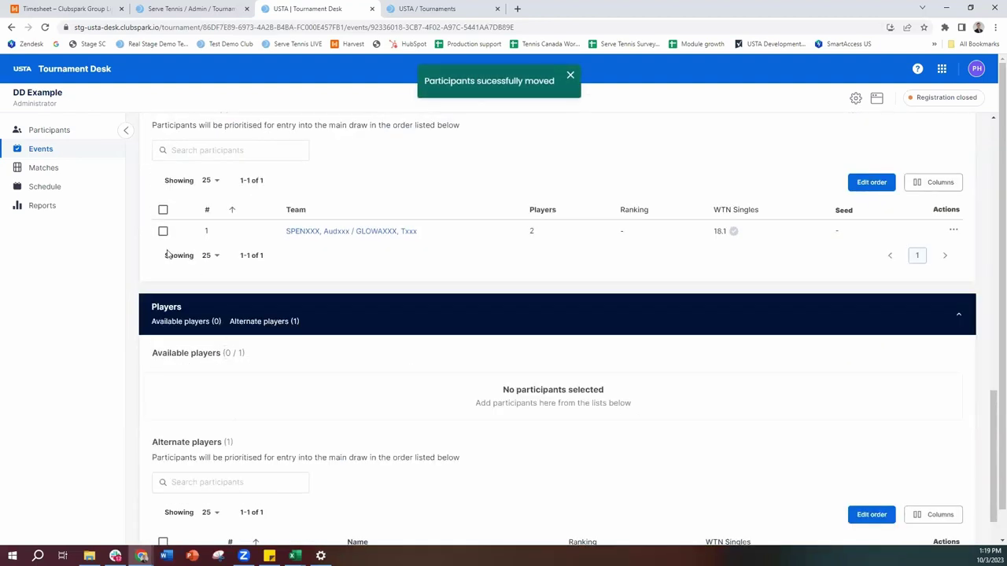
{"action": "scroll", "coordinate": [169, 254], "scroll_direction": "up", "scroll_amount": 1}
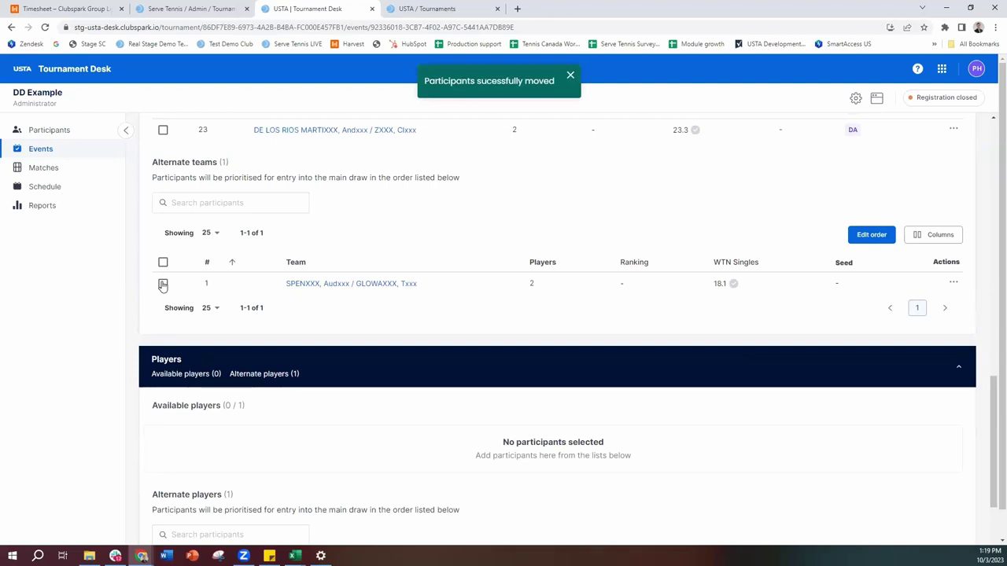
Move the alternate team back into selected teams, accepting the $50-per-player charge, and view seeding options
{"action": "left_click", "coordinate": [163, 284]}
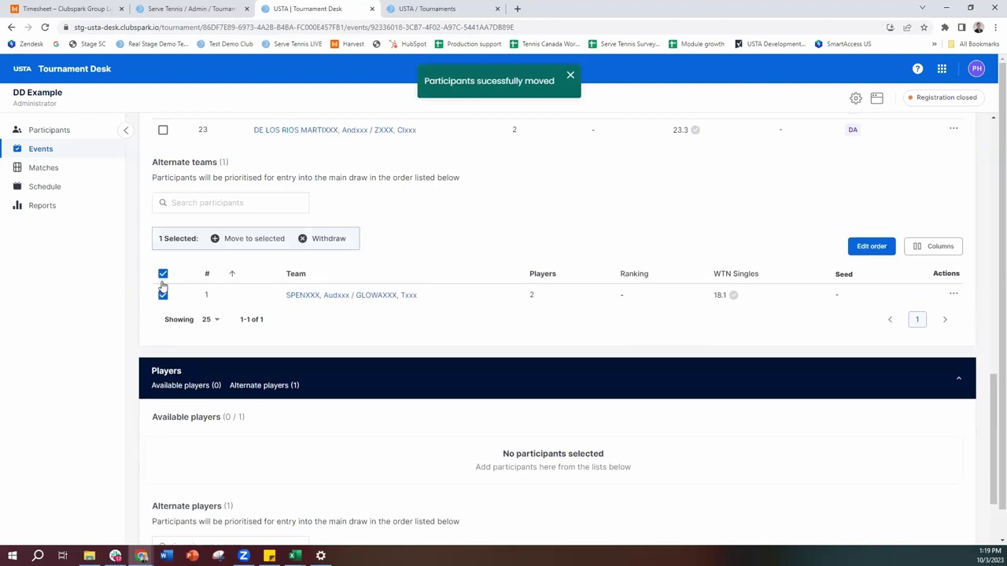
{"action": "left_click", "coordinate": [230, 244]}
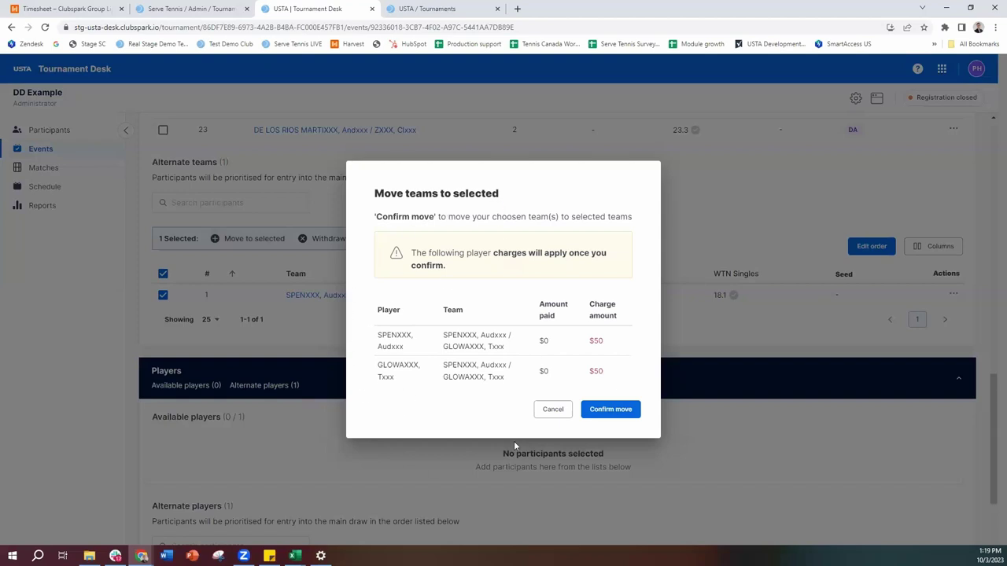
{"action": "left_click", "coordinate": [605, 410]}
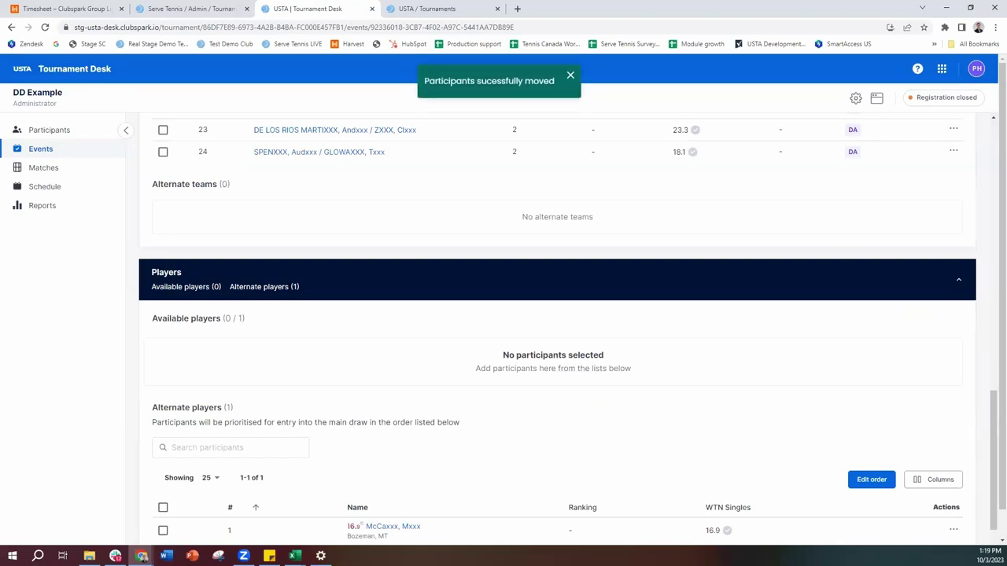
{"action": "scroll", "coordinate": [546, 434], "scroll_direction": "up", "scroll_amount": 8}
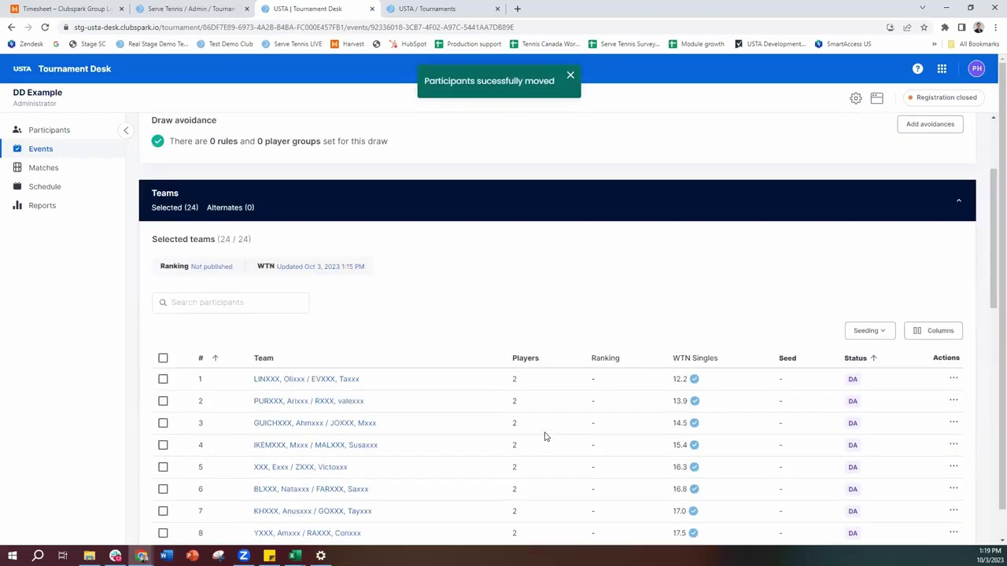
{"action": "left_click", "coordinate": [871, 334]}
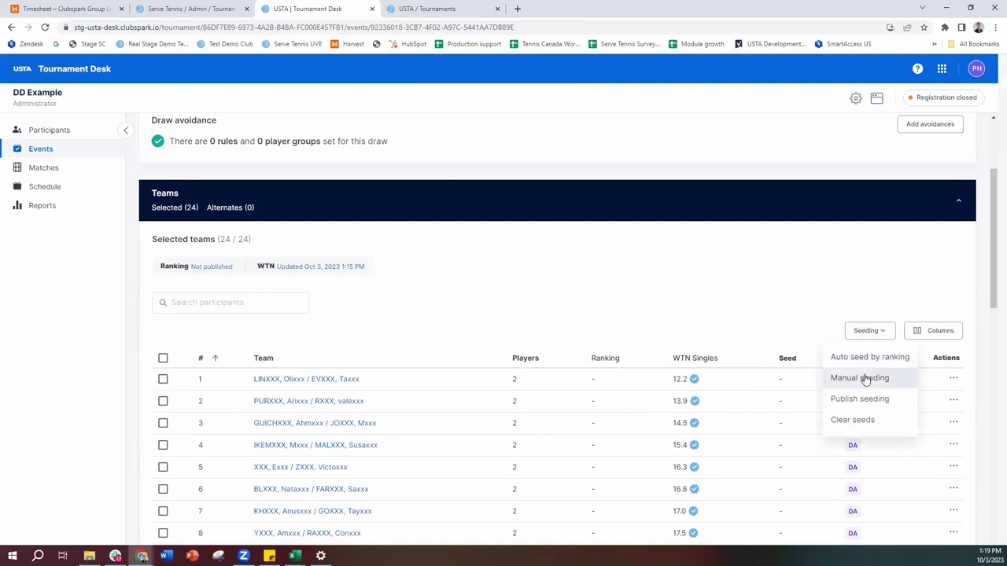